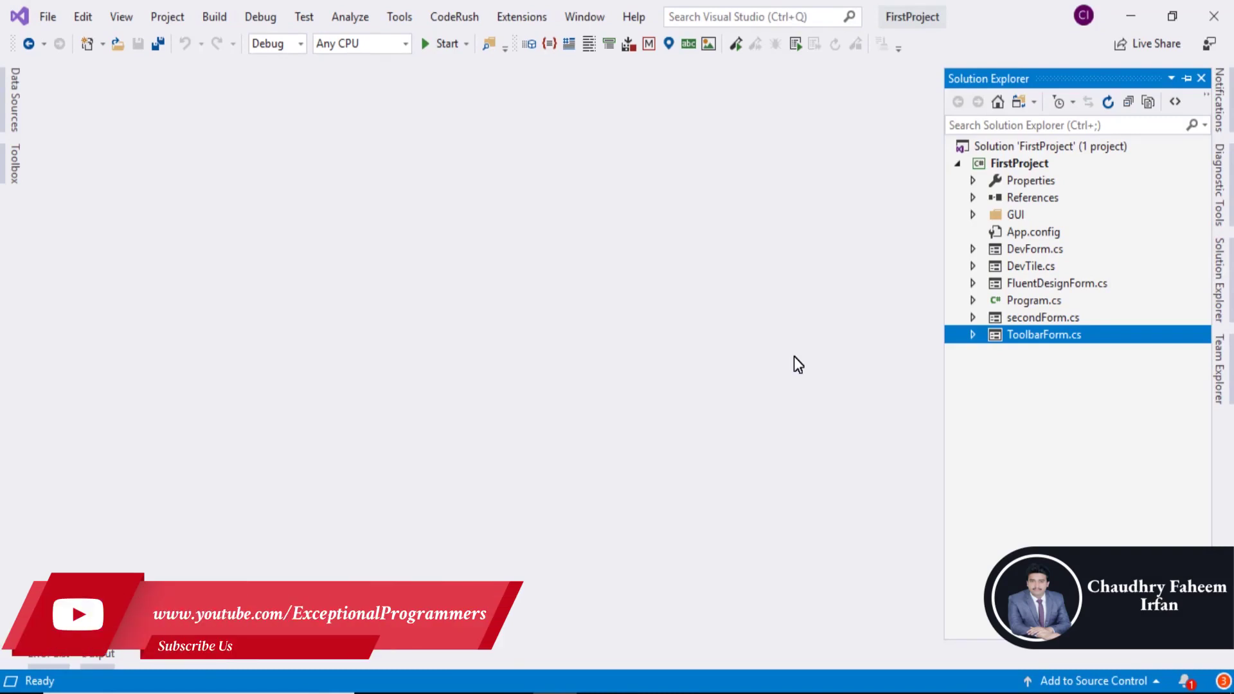
- Add a new DevExpress item to FirstProject using the UI-ready Form template
click(1019, 163)
right_click(1018, 164)
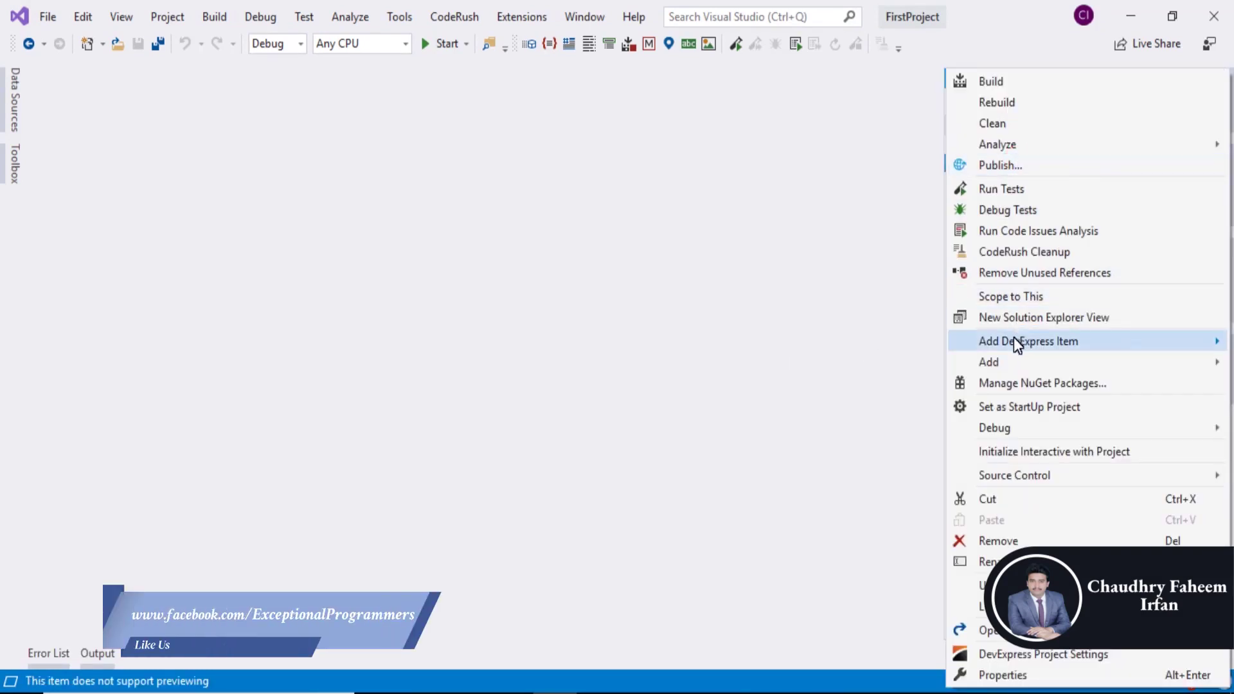
click(912, 352)
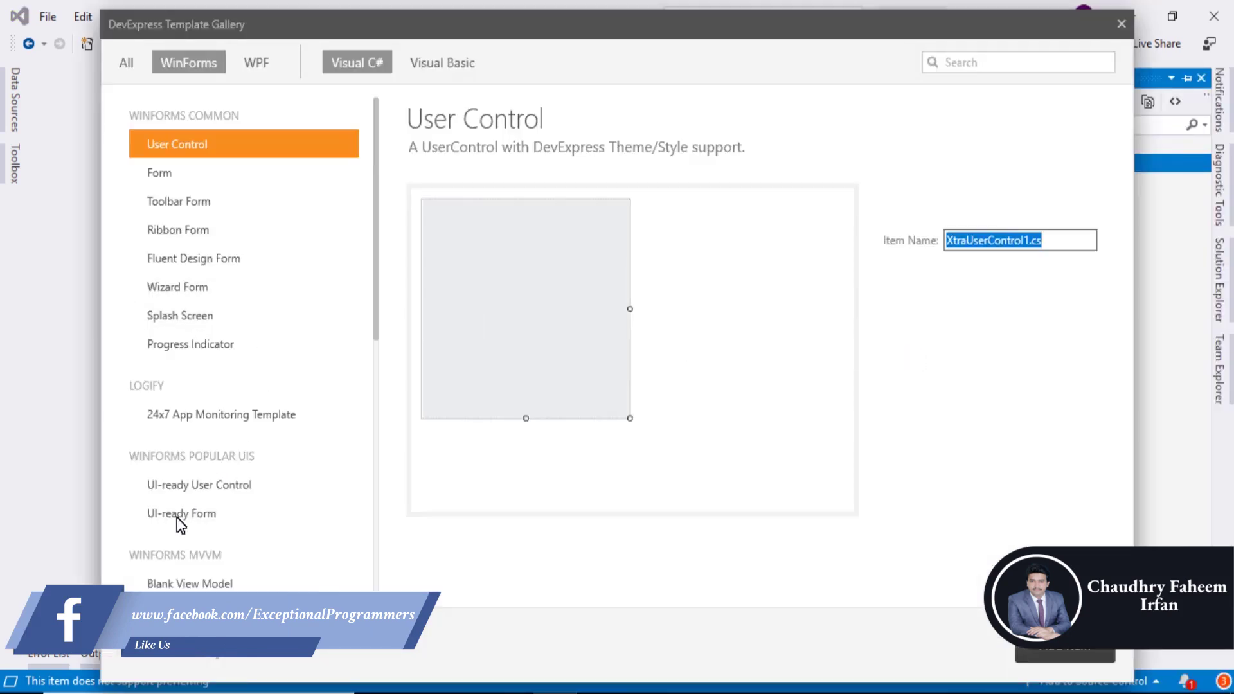
scroll(193, 478, down, 1)
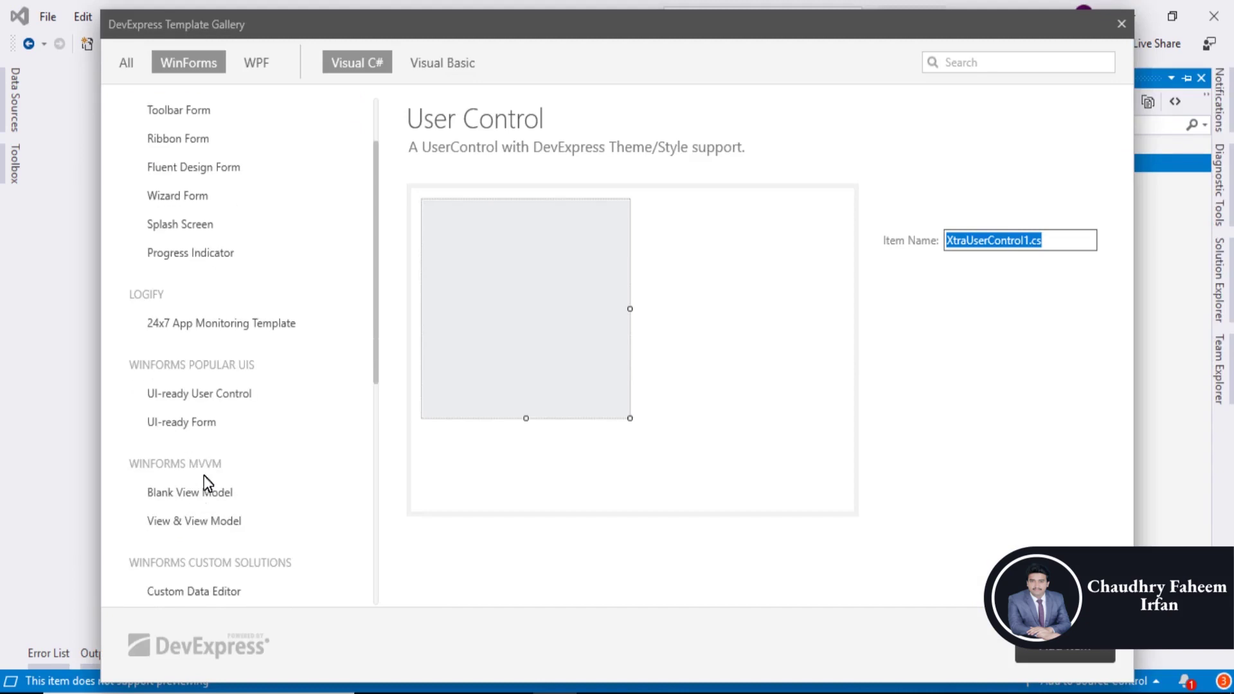
click(174, 426)
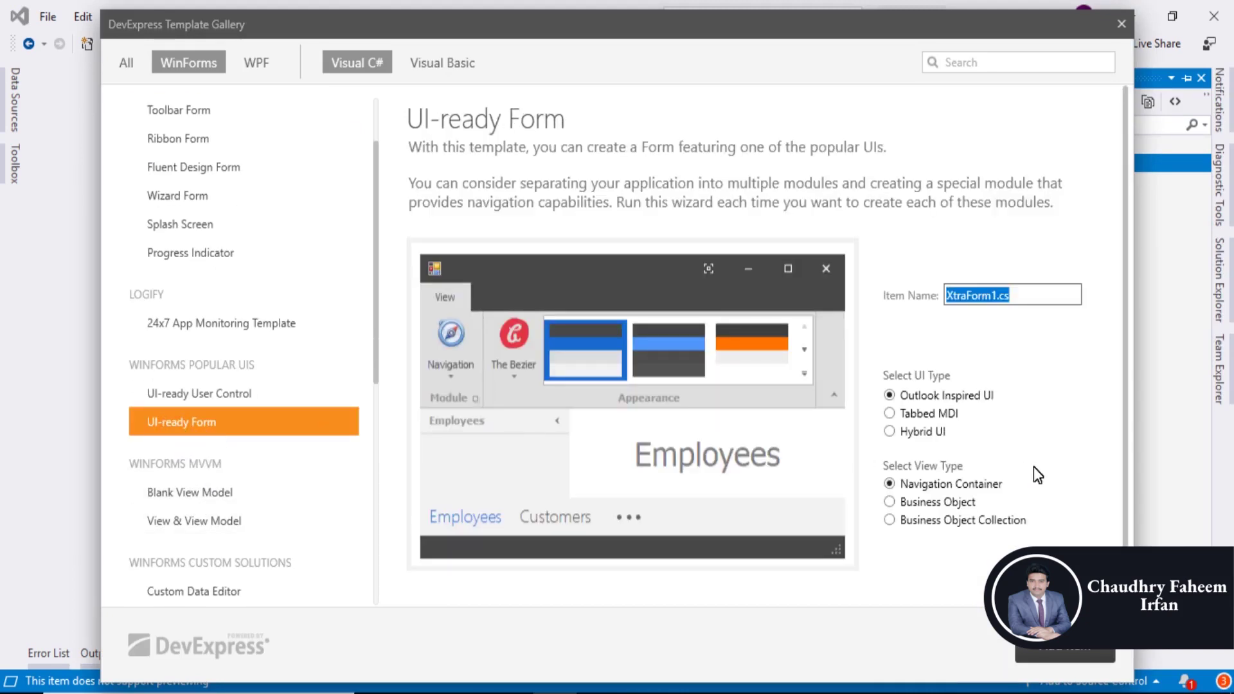
scroll(893, 407, down, 1)
- Choose the Business Object view type with the Outlook Inspired UI style
click(890, 401)
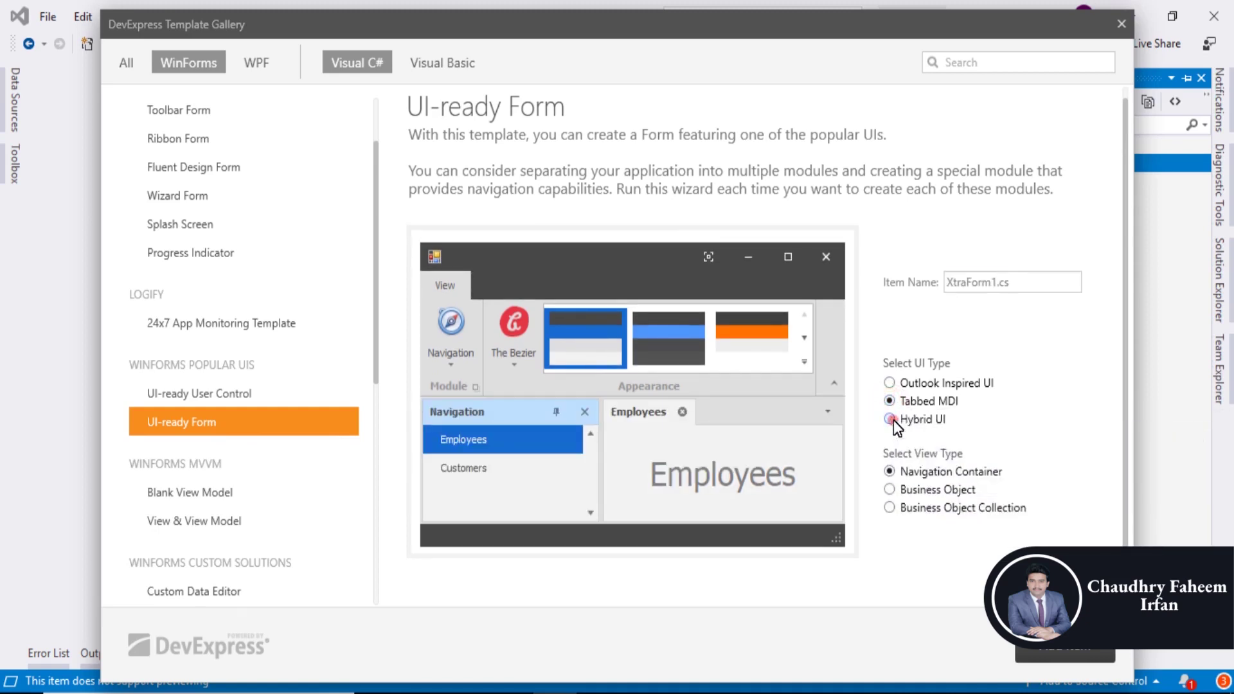
click(890, 420)
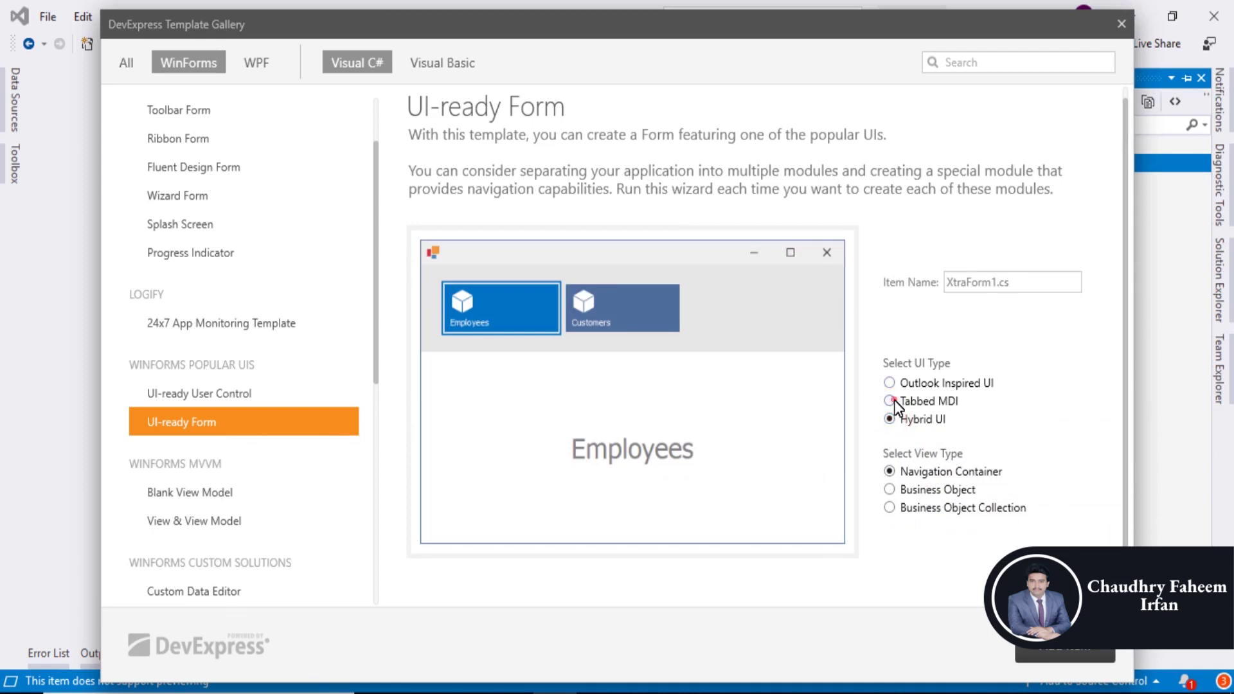
click(890, 401)
click(889, 489)
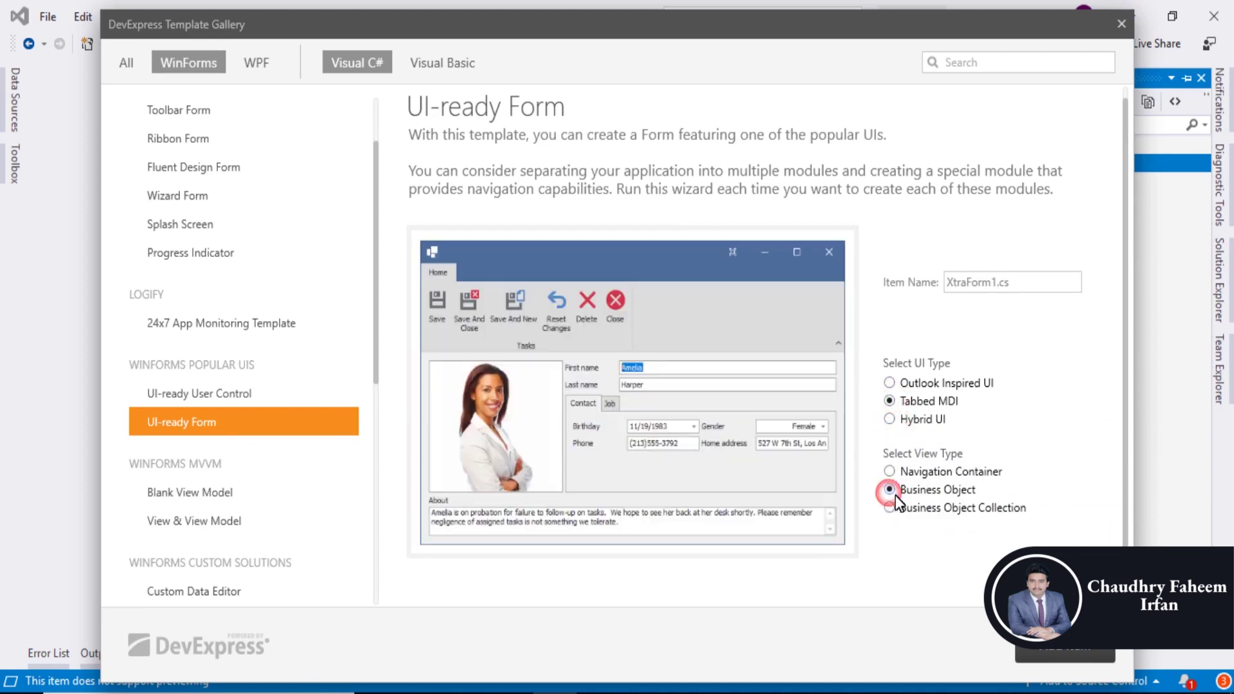
click(890, 383)
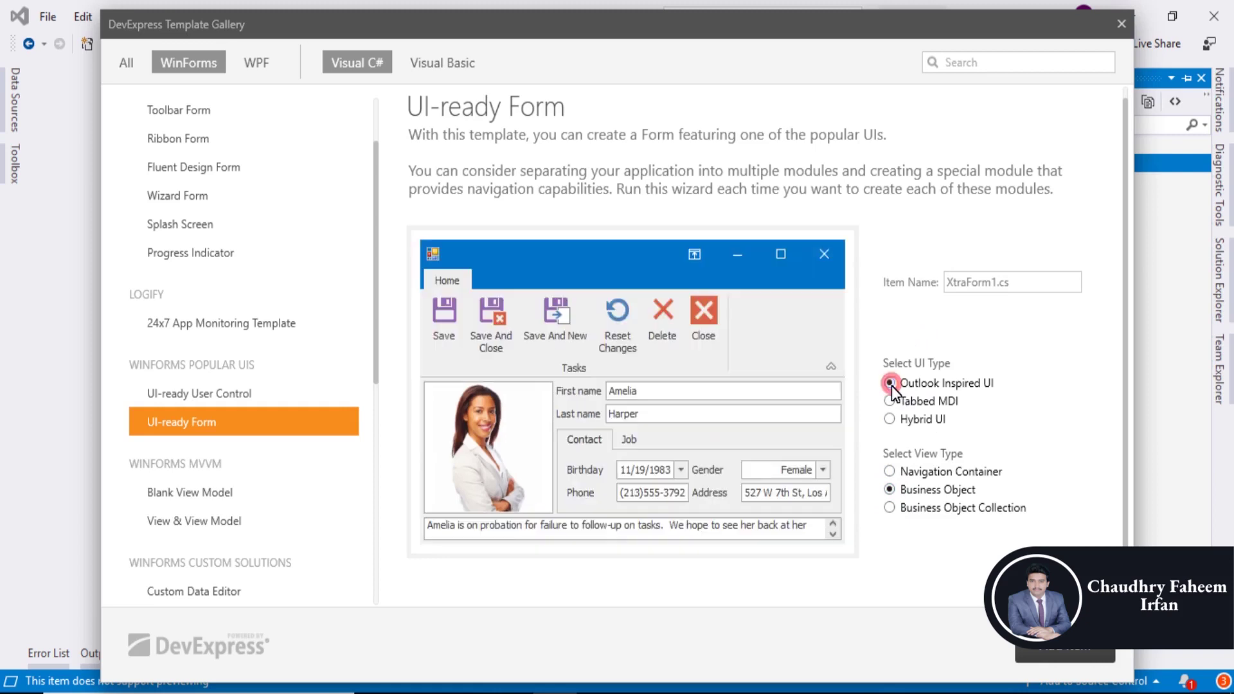
click(894, 403)
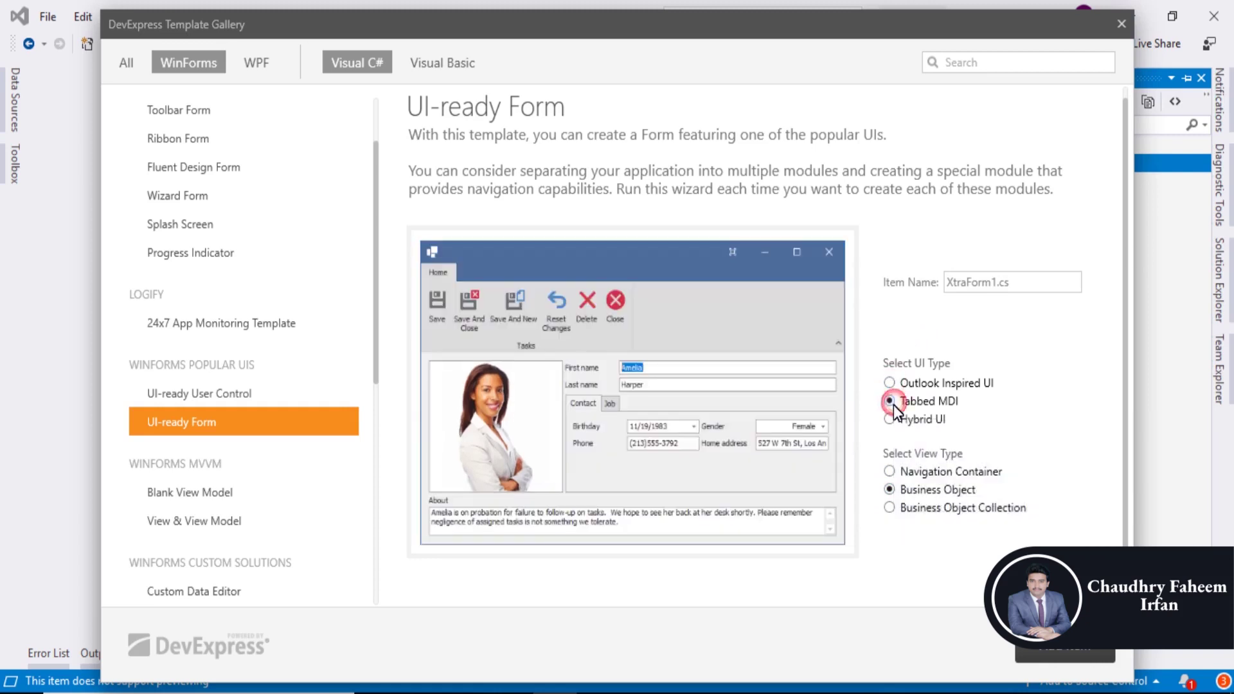
click(890, 420)
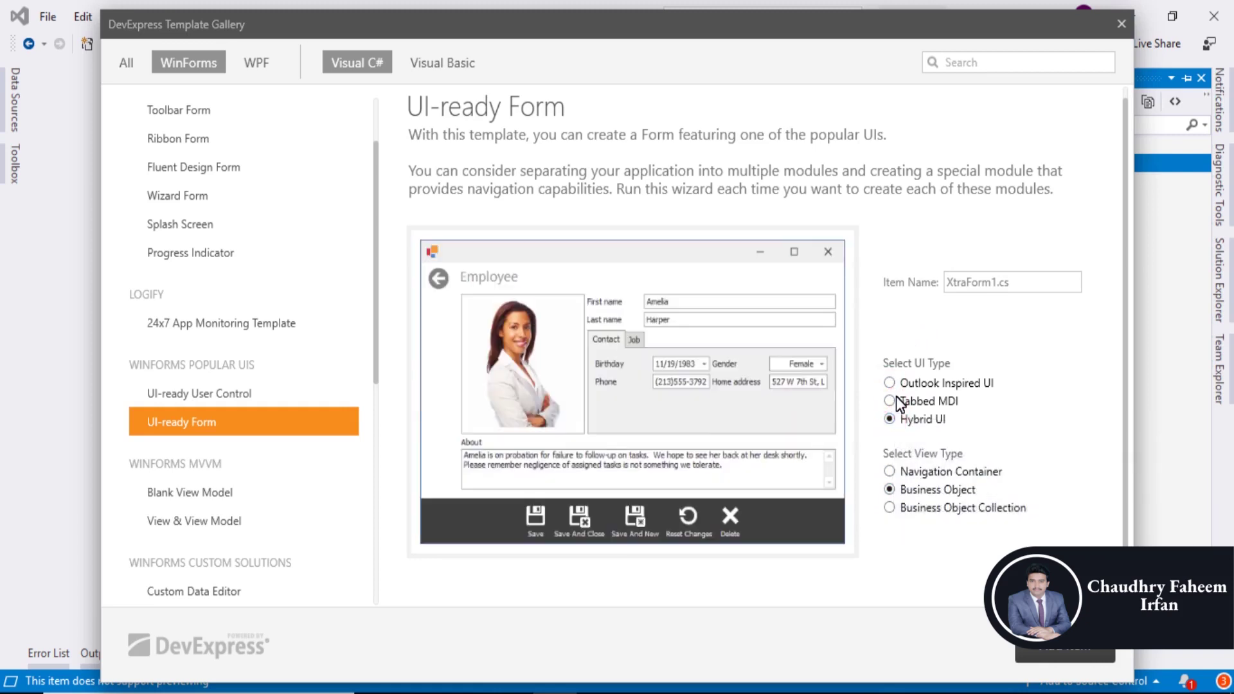
click(890, 401)
click(890, 383)
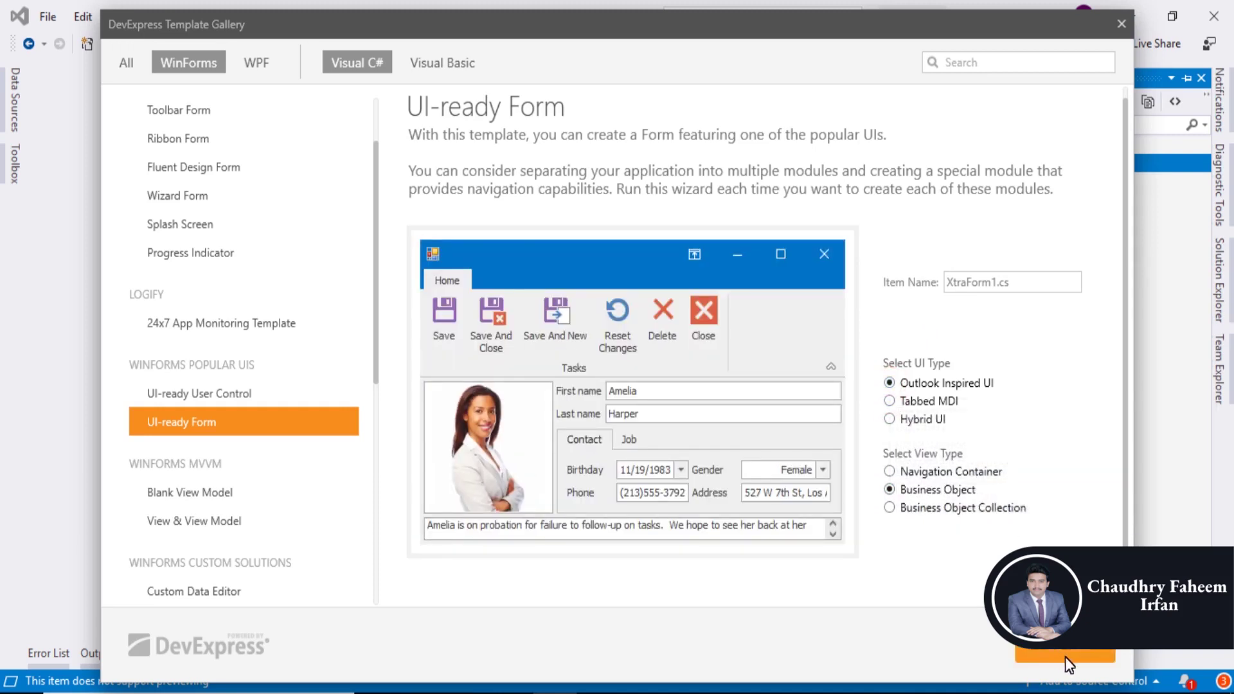
- Name the form XtraDevForm.cs and create it
click(1003, 283)
double_click(998, 283)
click(998, 282)
key(BackSpace)
key(Left)
key(Left)
key(Left)
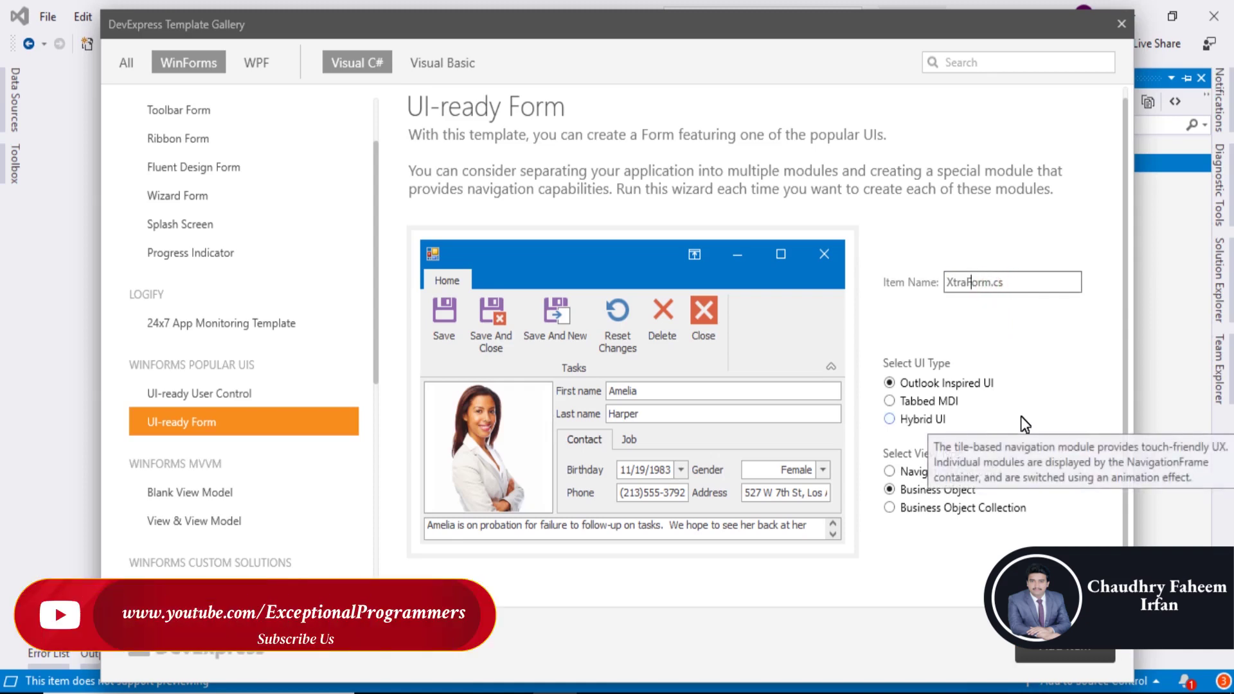
text(Dev)
key(Return)
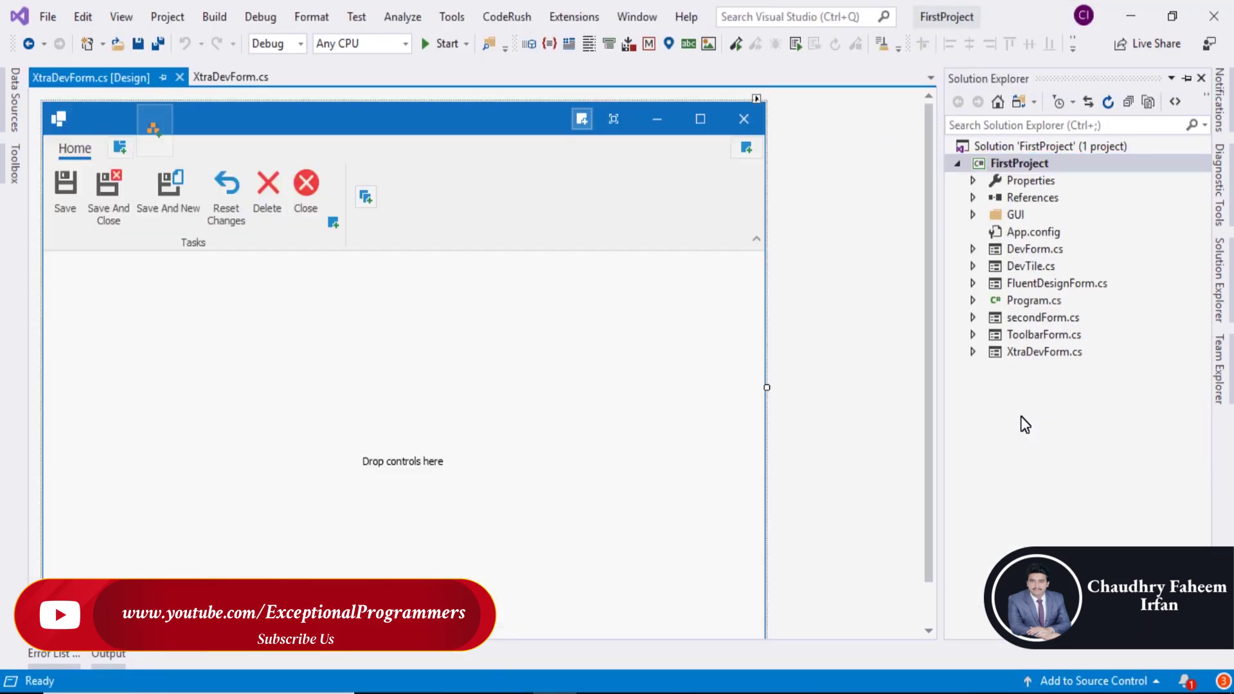
- Copy the Student Registration root layout group from DevForm.cs, then return to XtraDevForm
click(1036, 254)
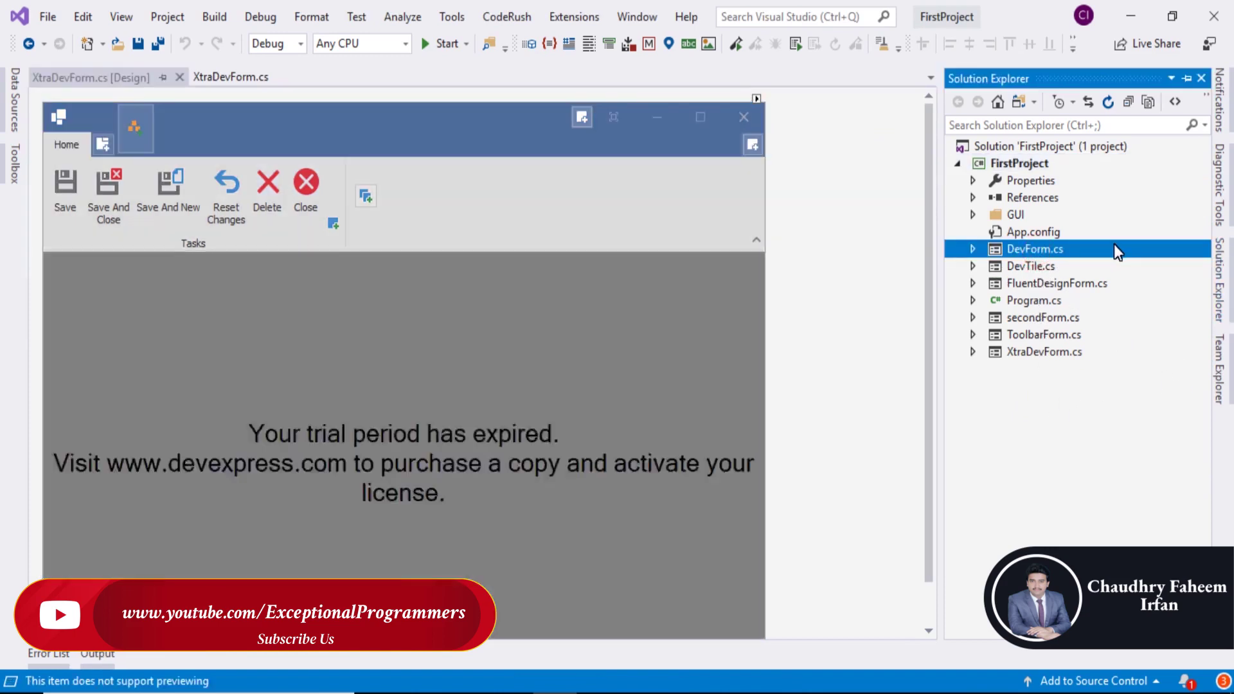
double_click(1114, 249)
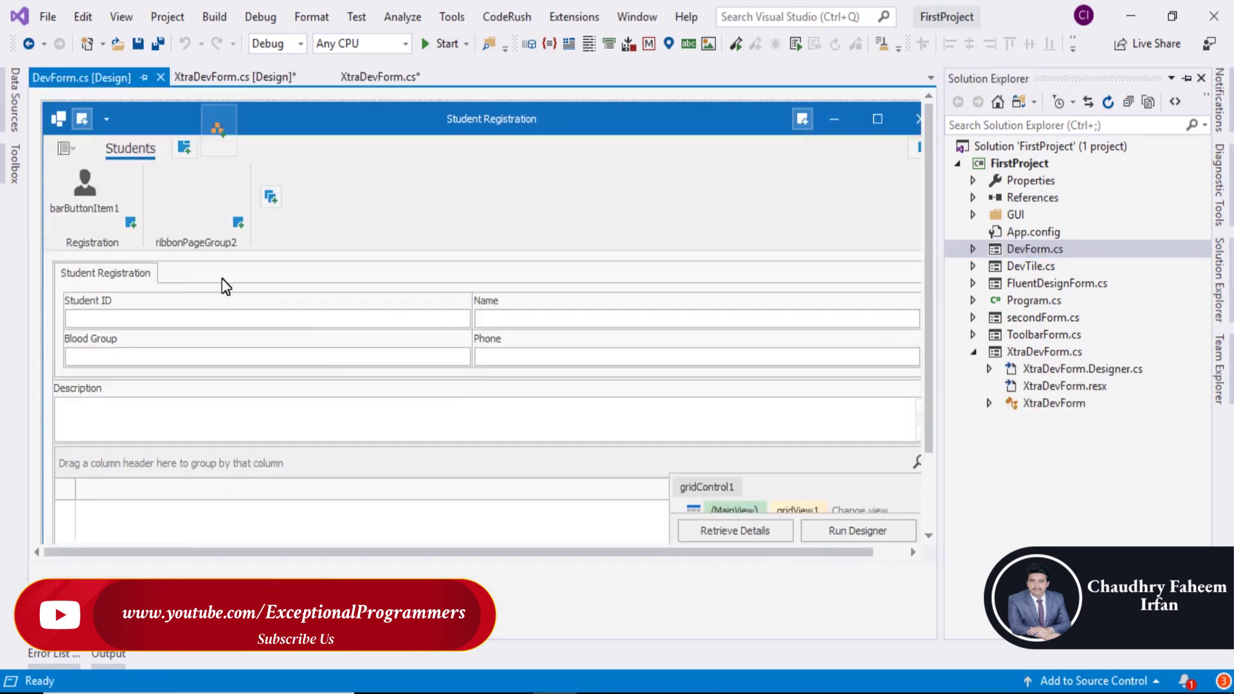
click(200, 271)
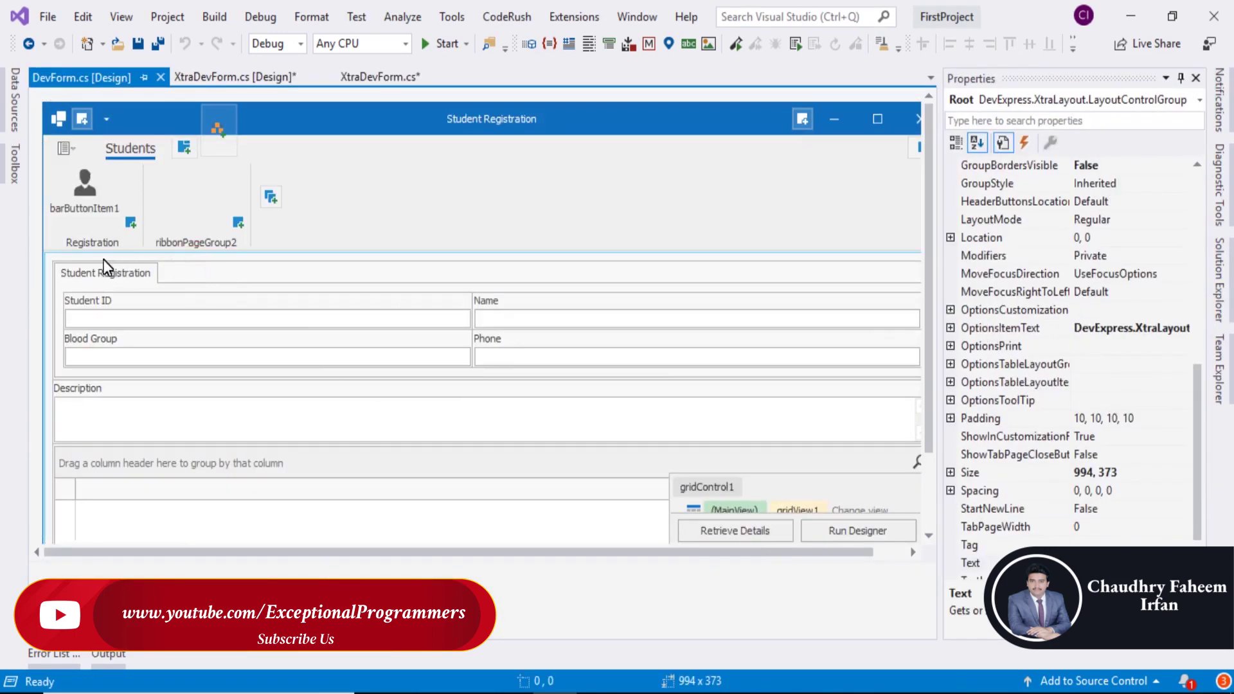
scroll(1042, 241, up, 5)
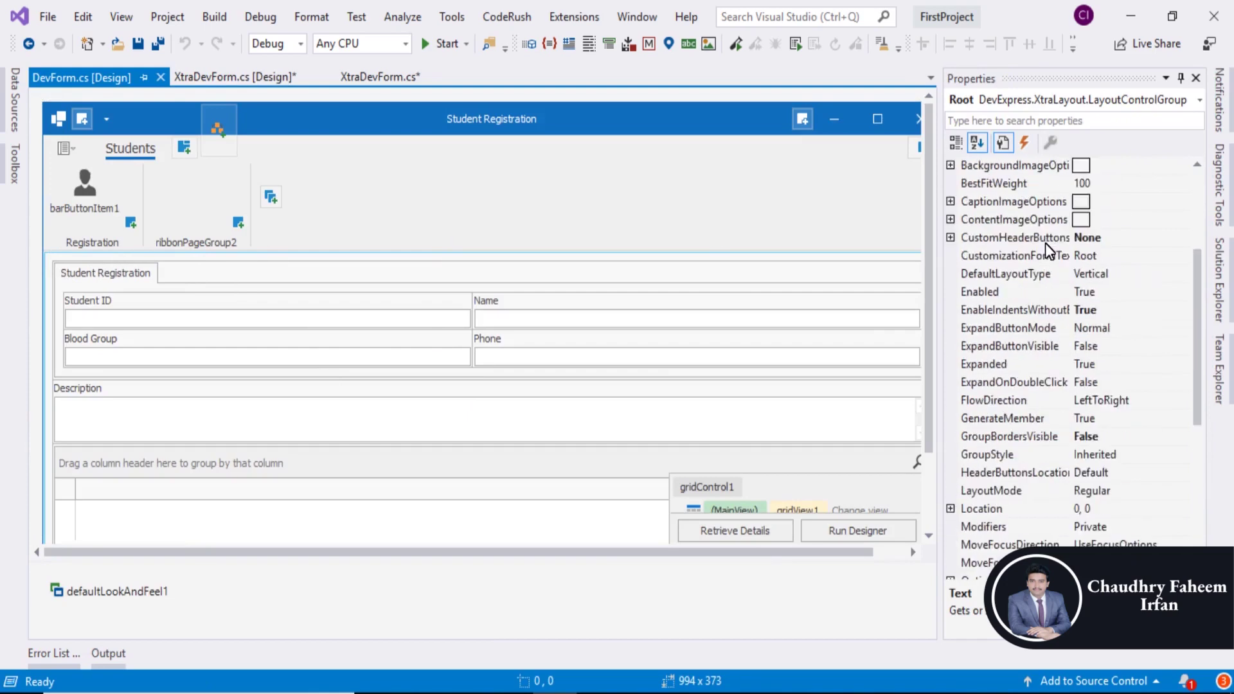
scroll(1042, 242, up, 3)
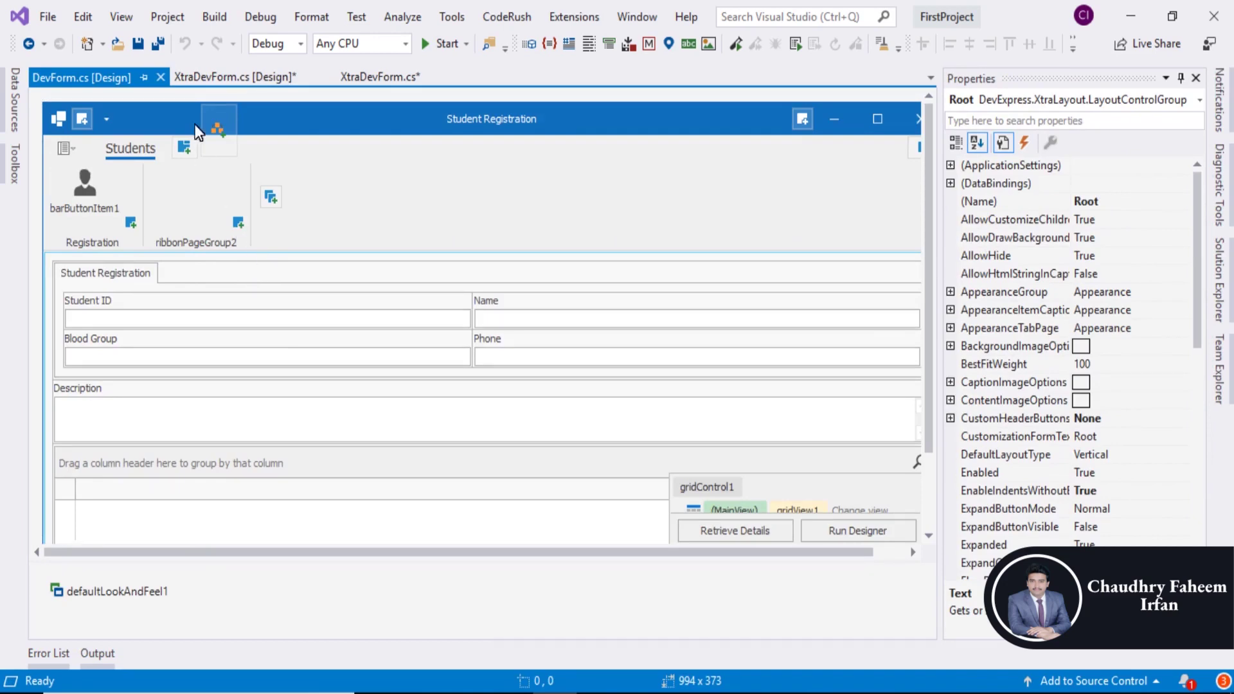
click(212, 77)
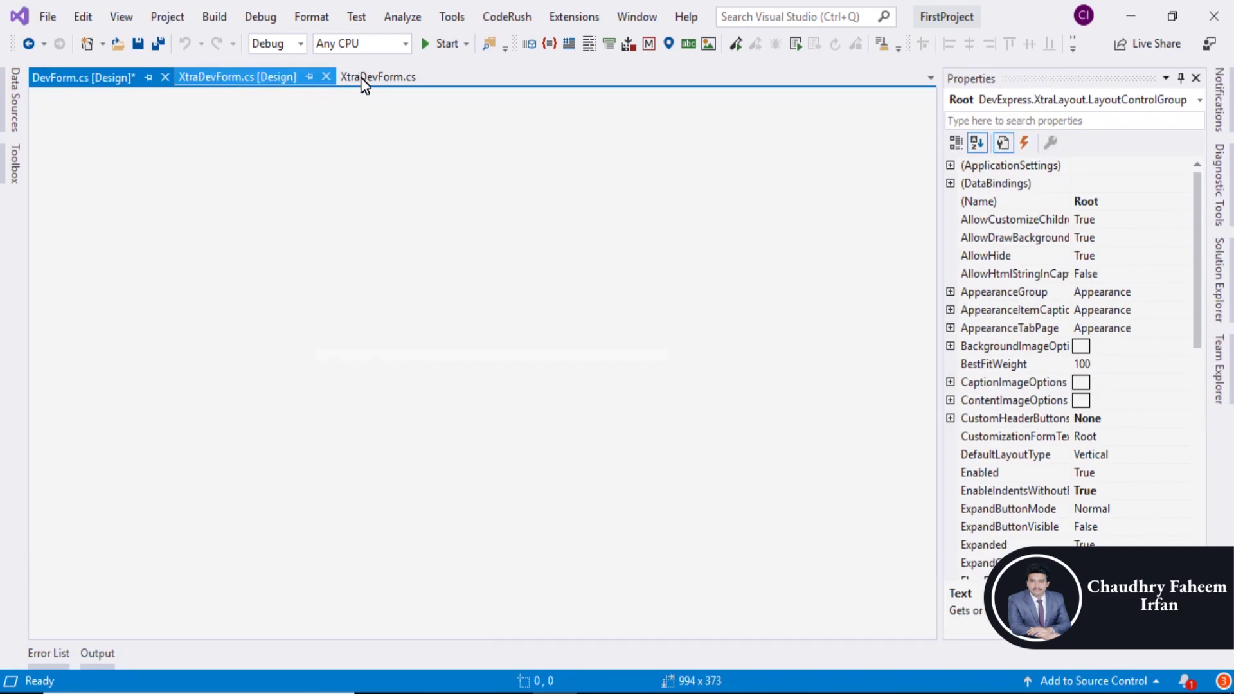
- Paste the Student Registration layout into XtraDevForm's layout area and delete the empty drop group
click(363, 78)
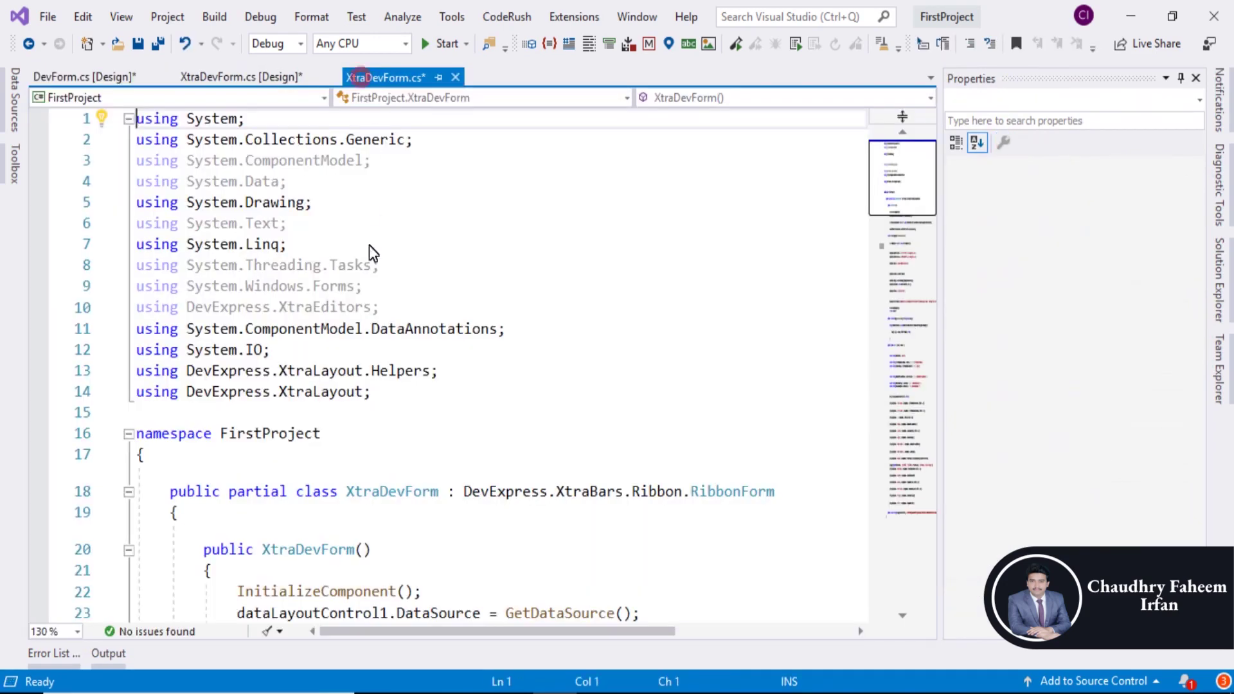
click(241, 77)
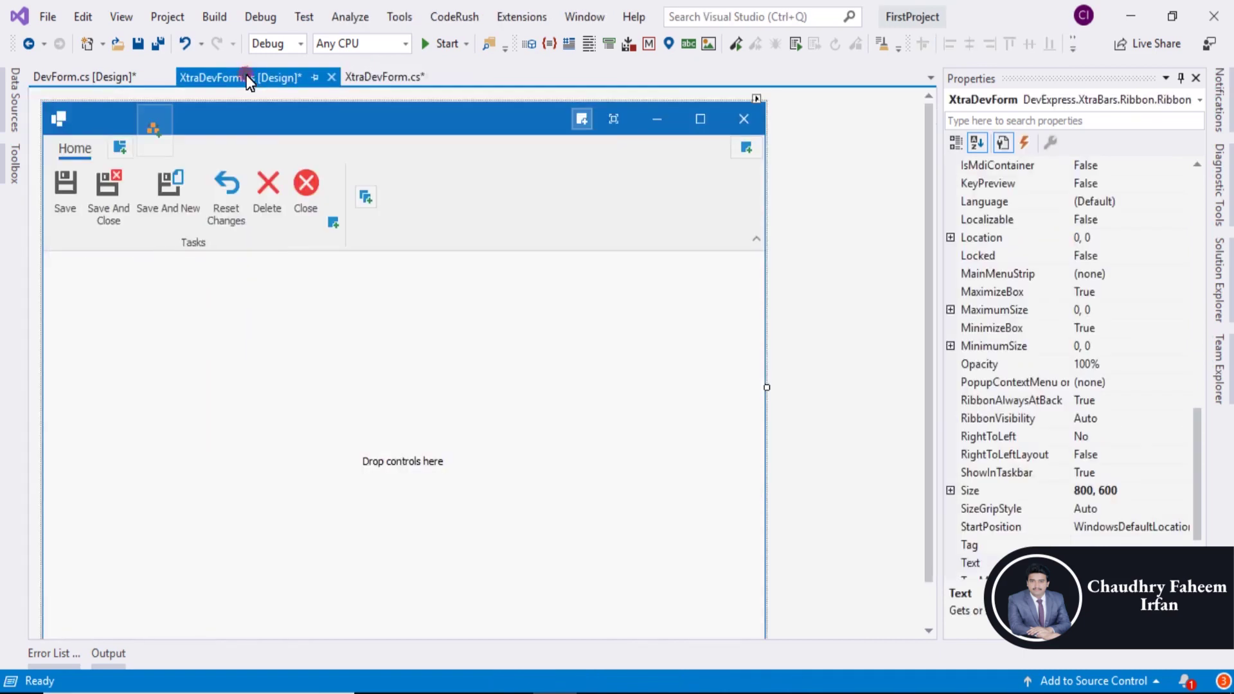
click(268, 285)
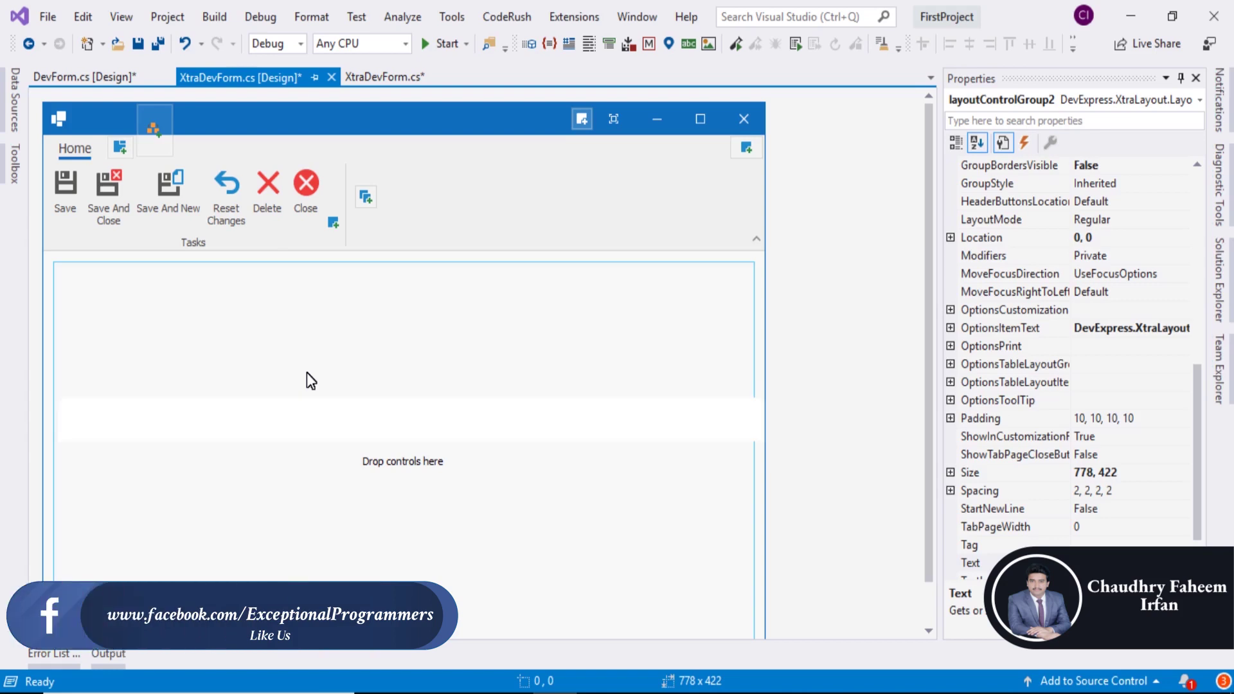
key(ctrl+v)
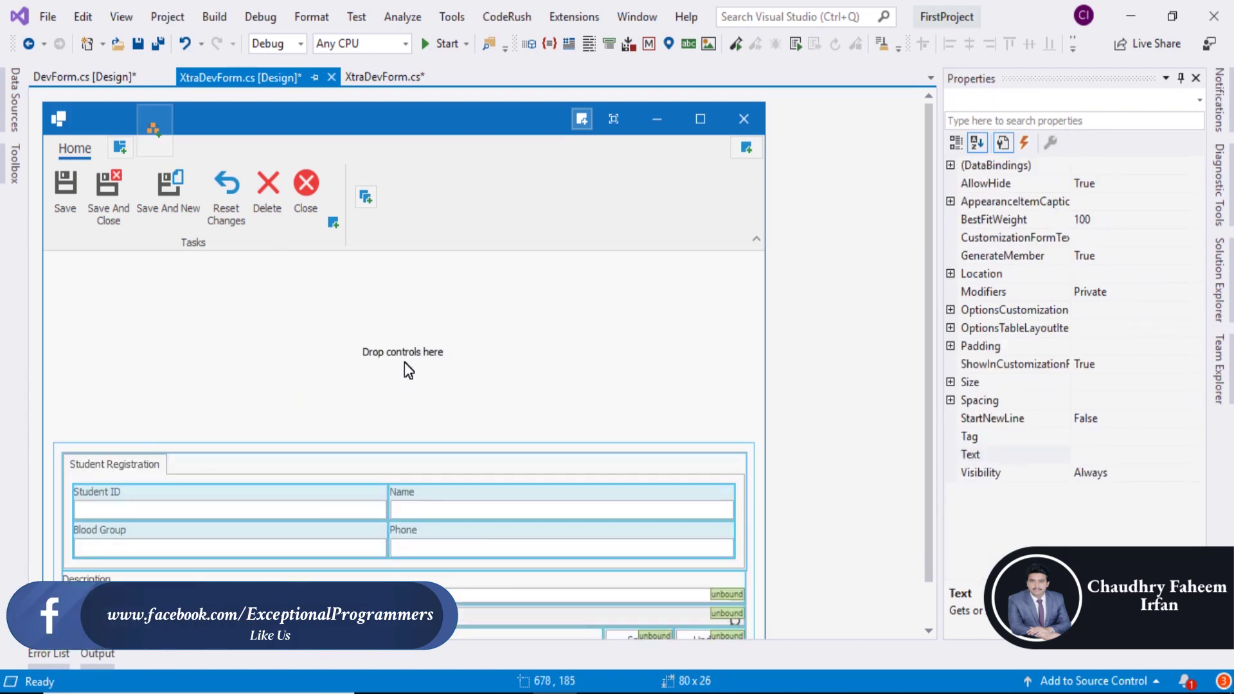
click(409, 364)
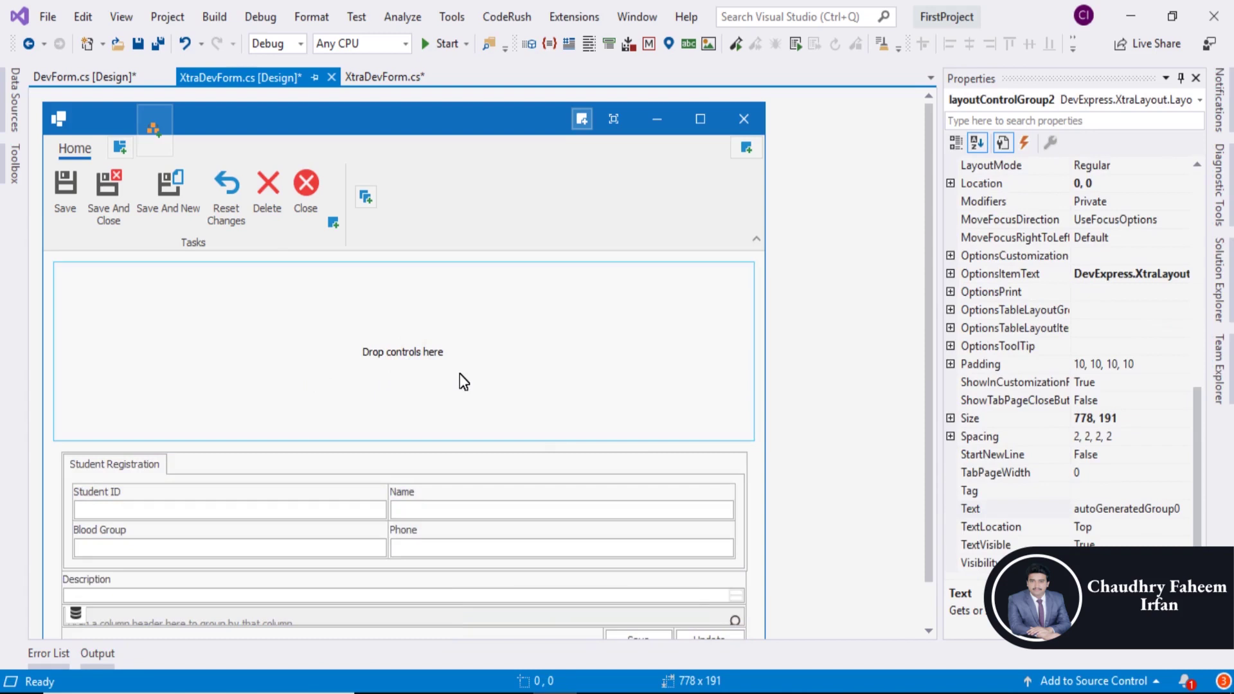
key(Delete)
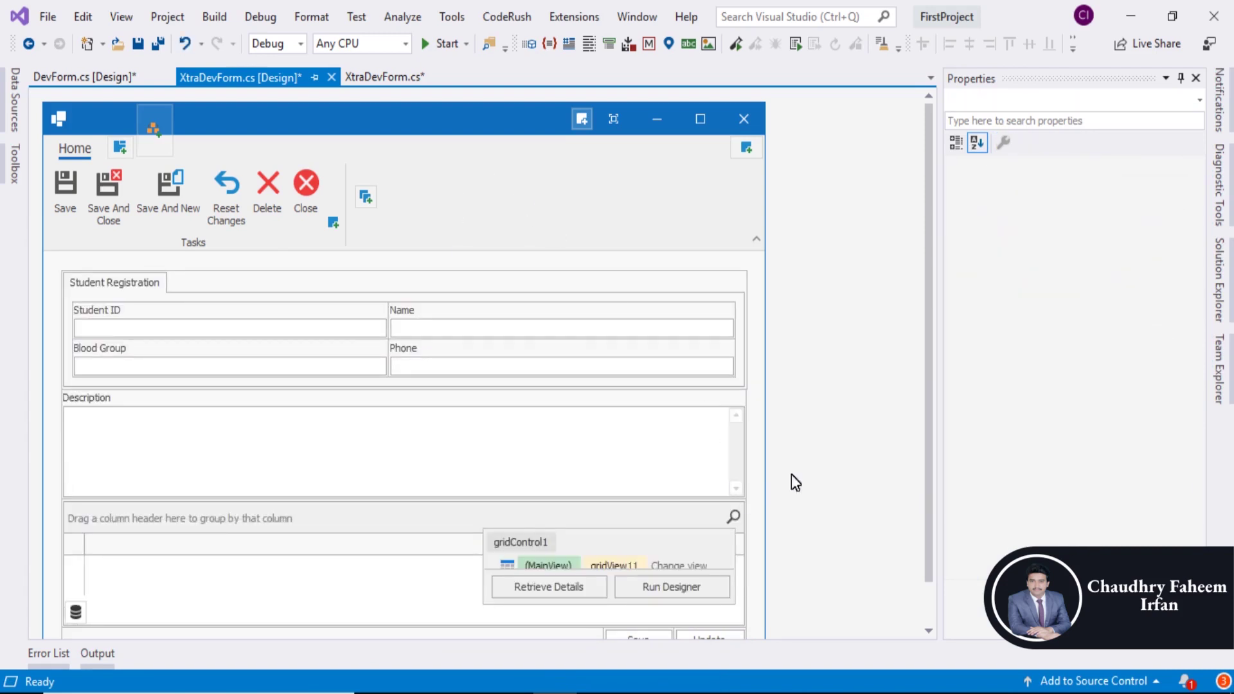
scroll(925, 602, down, 1)
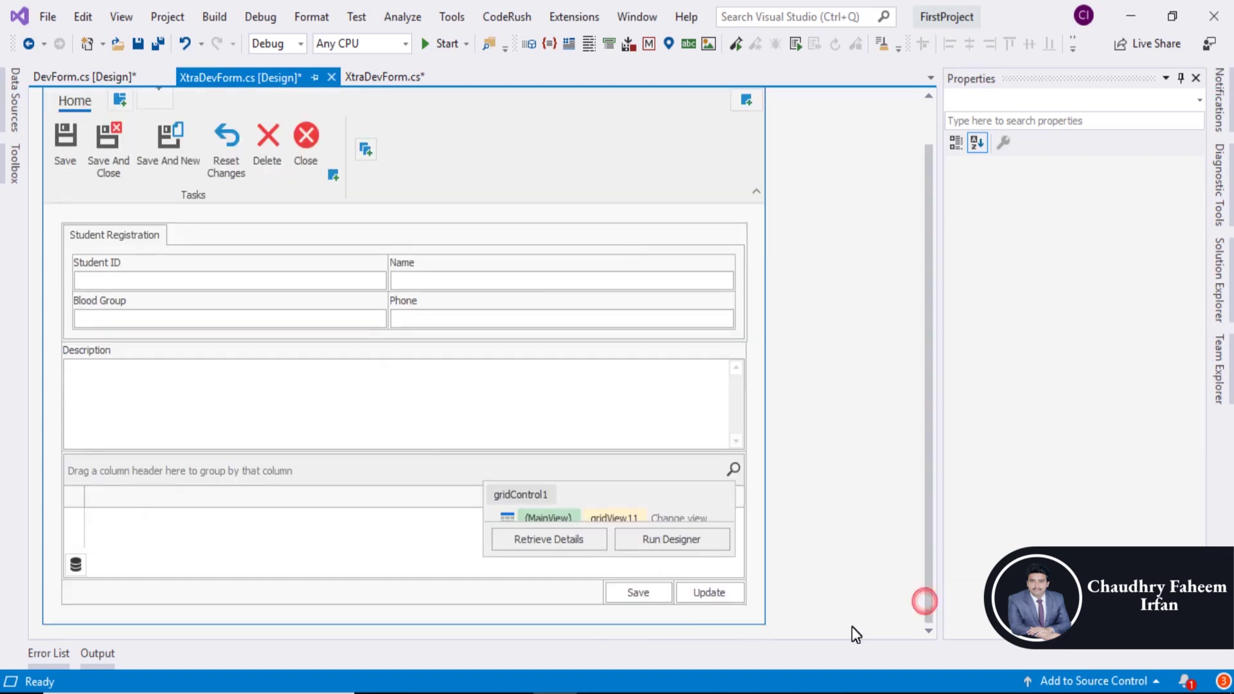
- Delete the Update and Save buttons and the empty row, enlarge the grid, and save
click(709, 593)
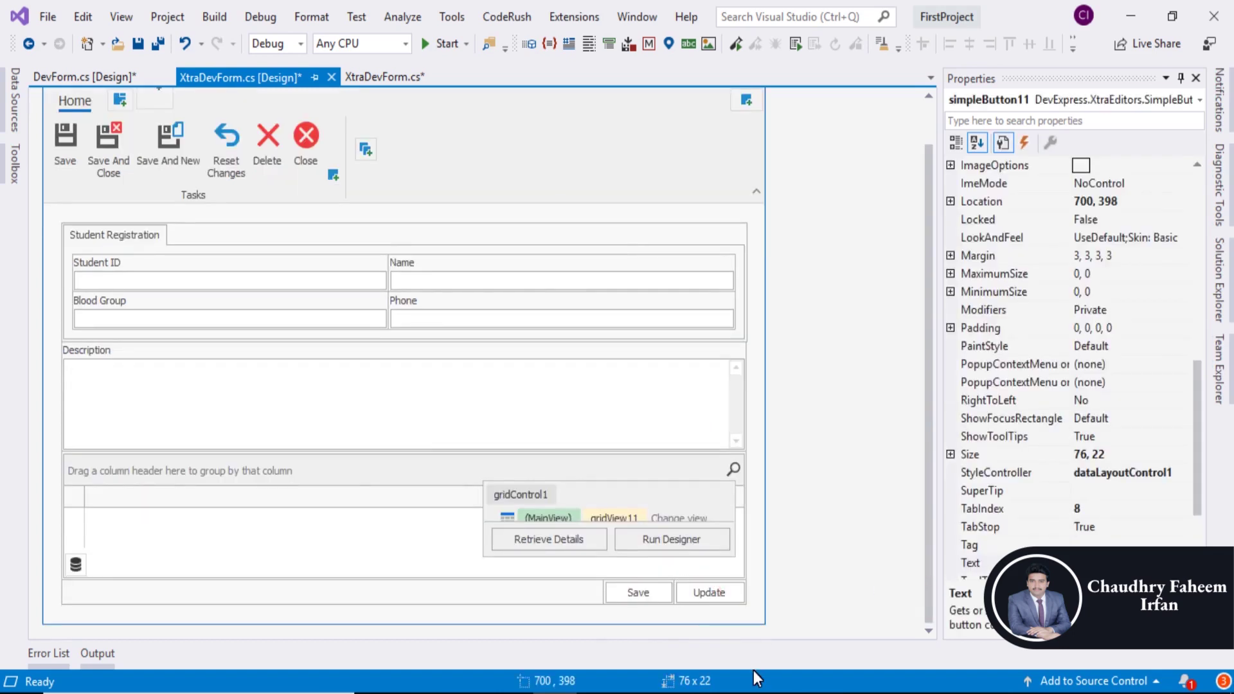
key(Delete)
click(711, 595)
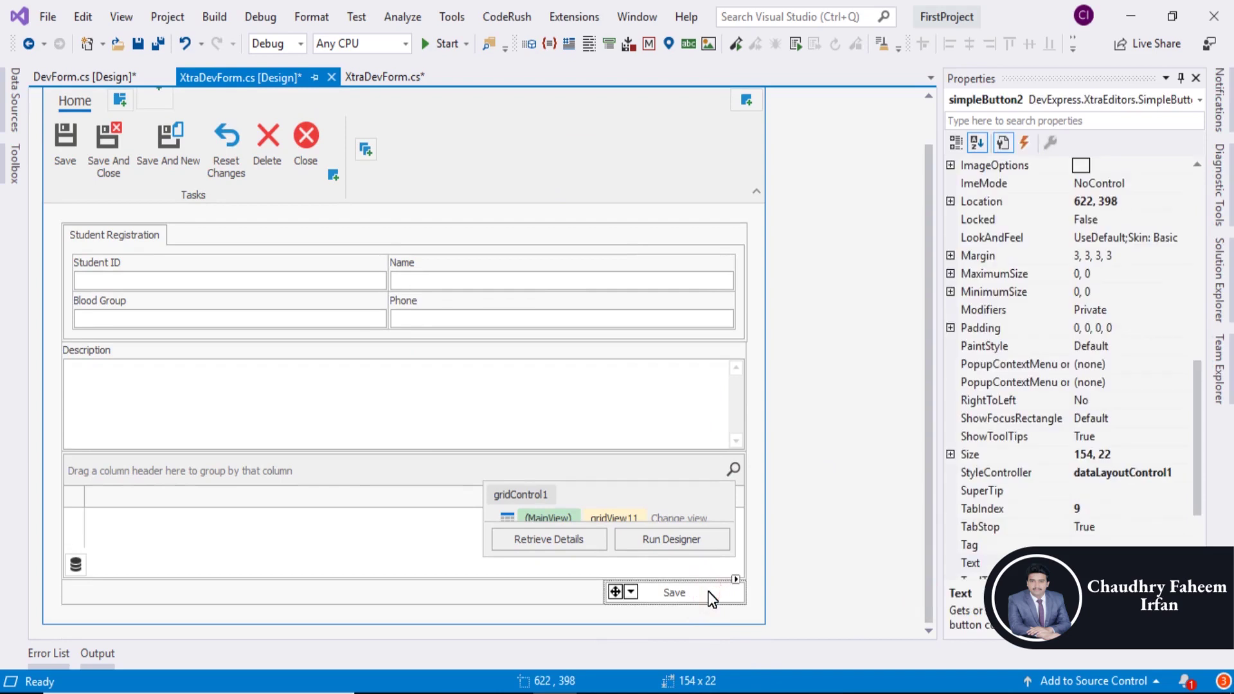
key(Delete)
click(536, 591)
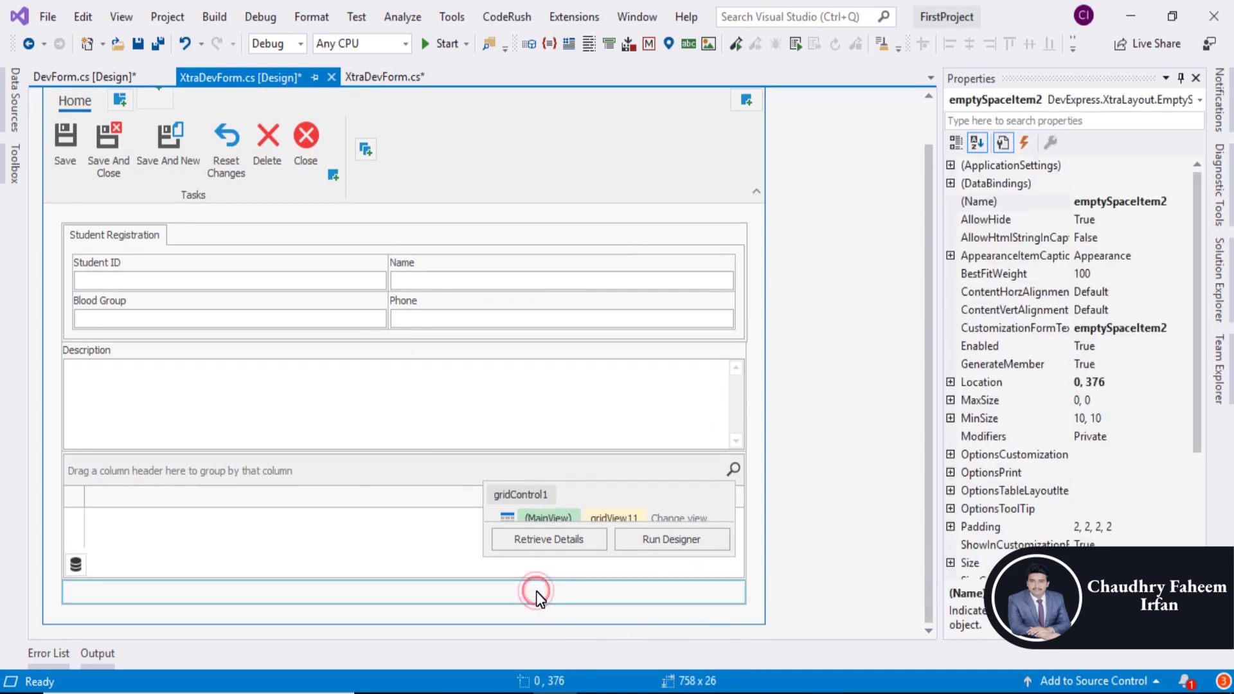
key(Delete)
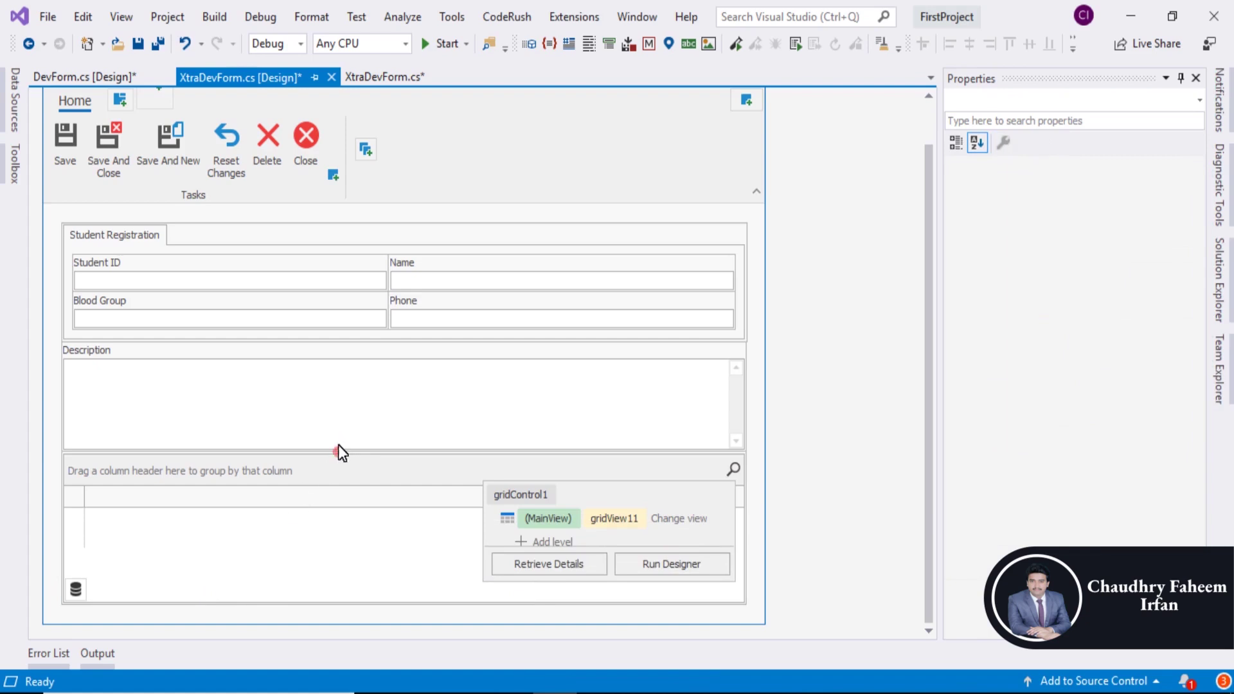
drag(338, 453, 343, 427)
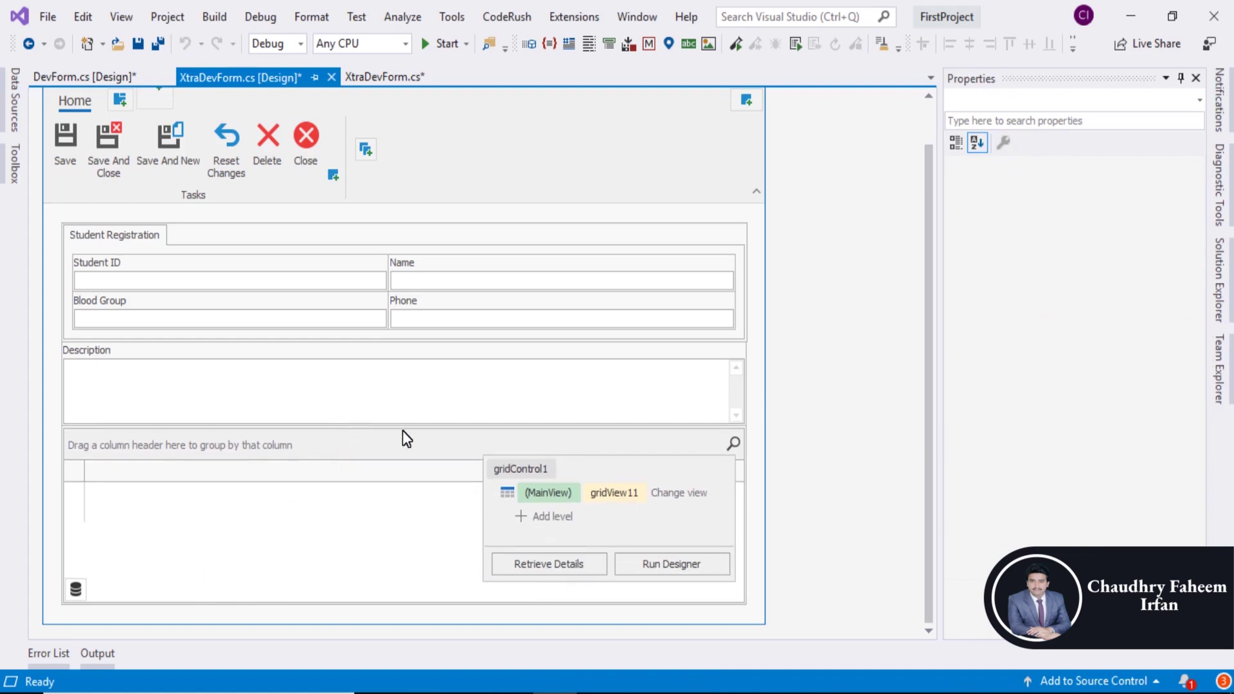
key(ctrl+s)
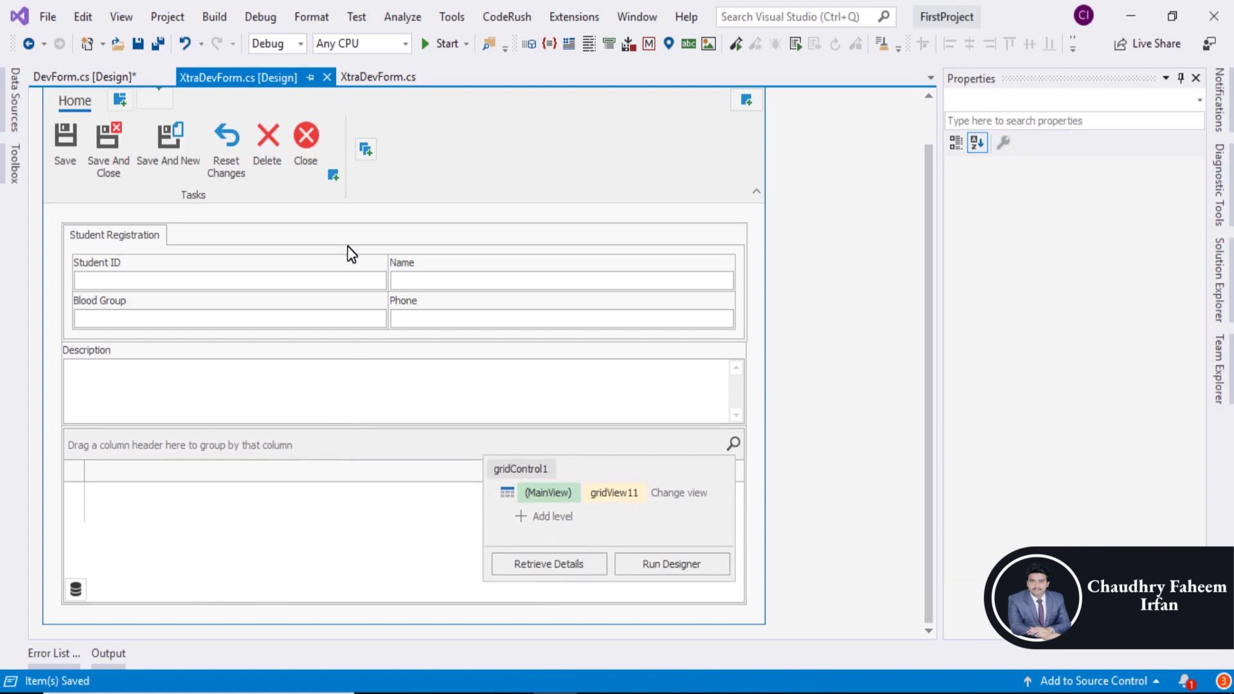
- Change Program.cs's Application.Run from XtraUserControl1 to XtraDevForm and save
click(1224, 285)
click(973, 352)
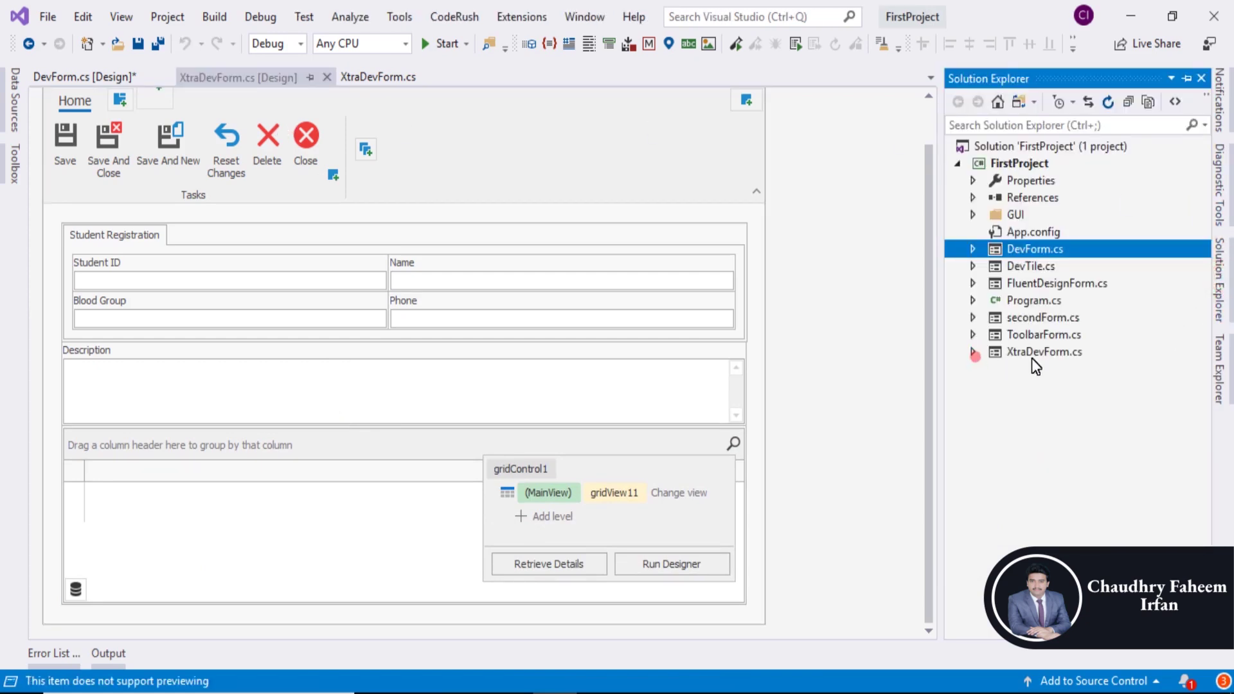
click(1035, 352)
click(1034, 352)
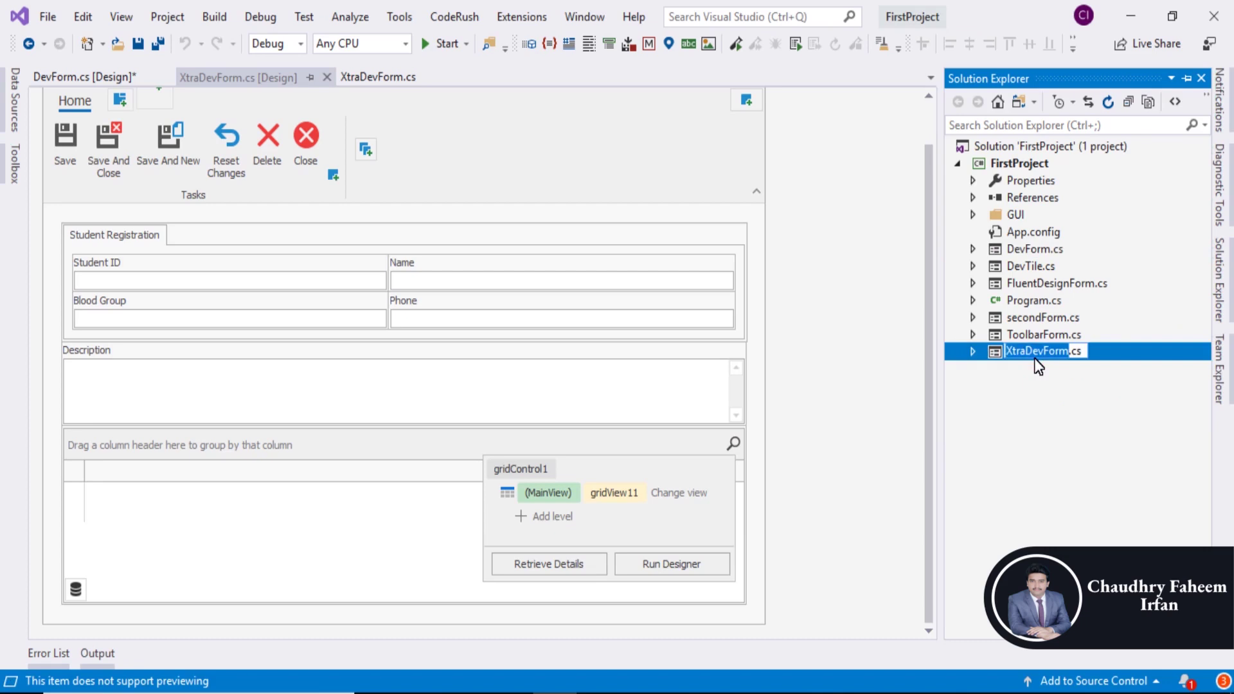
double_click(1034, 301)
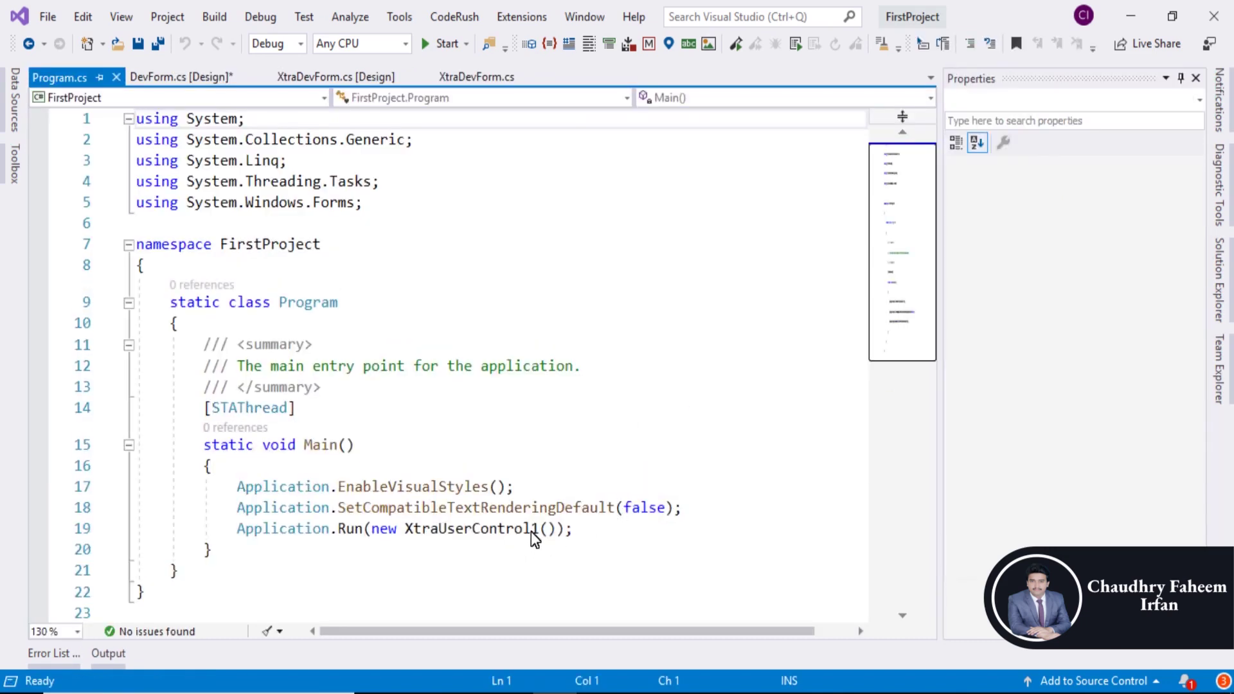
drag(540, 529, 405, 529)
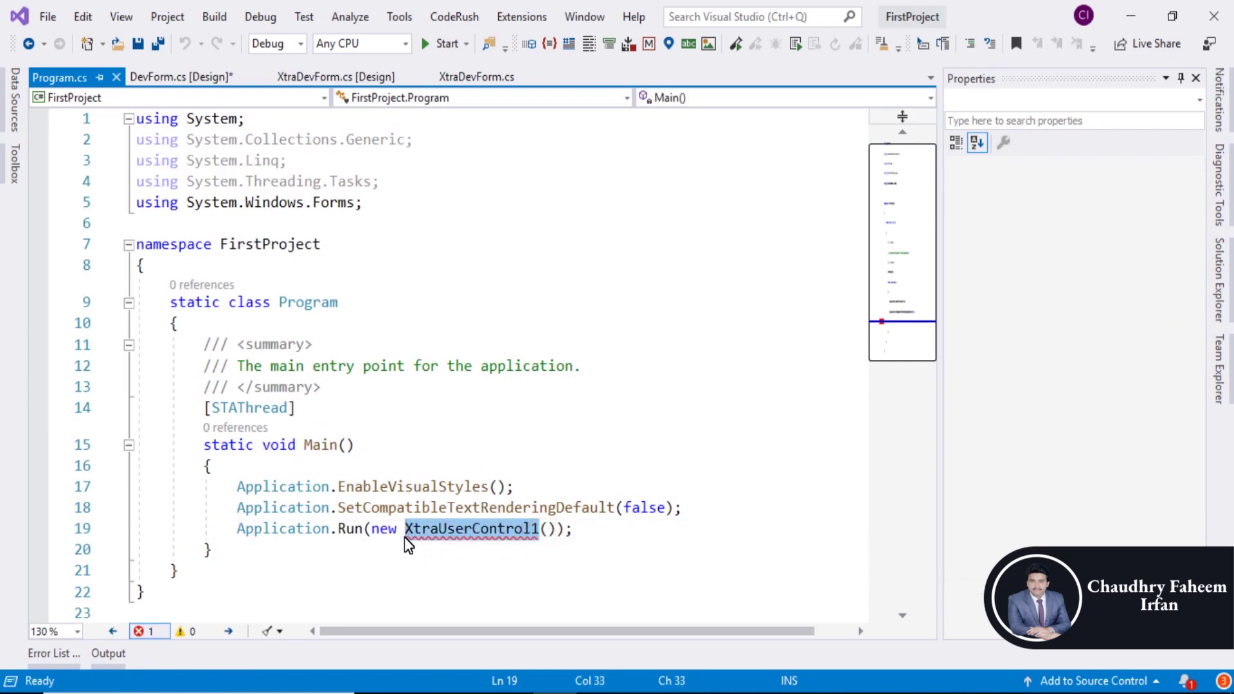
text(XtraDevForm)
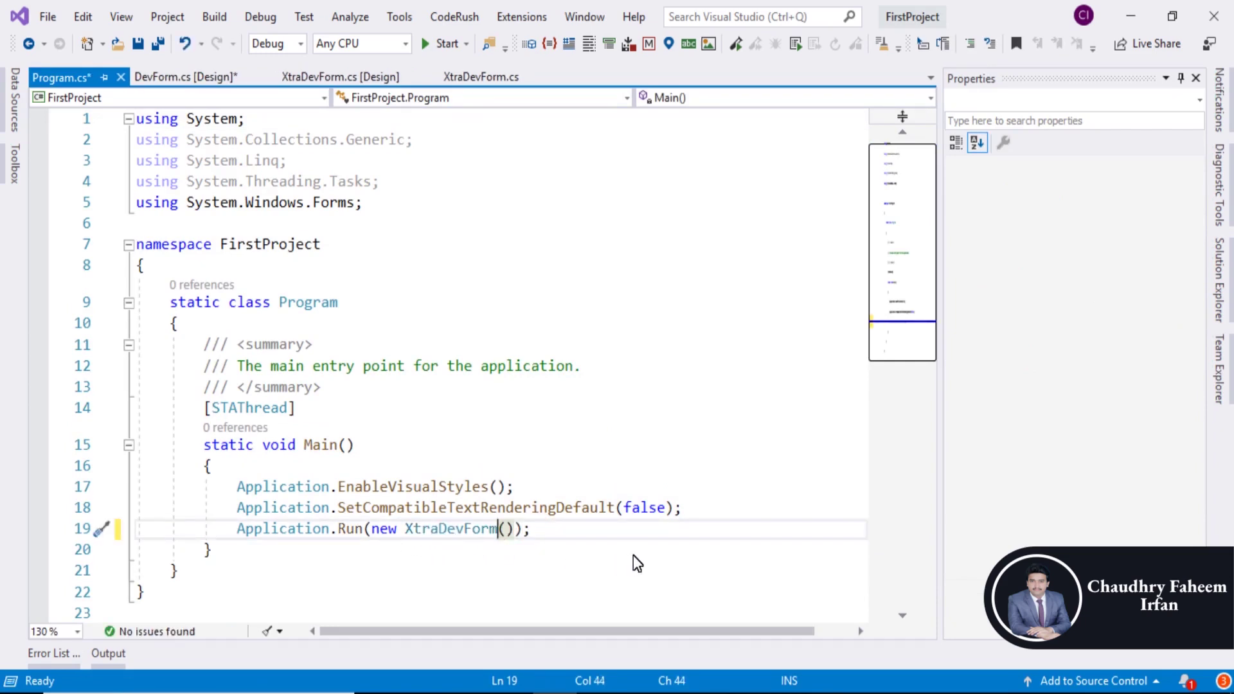
key(ctrl+s)
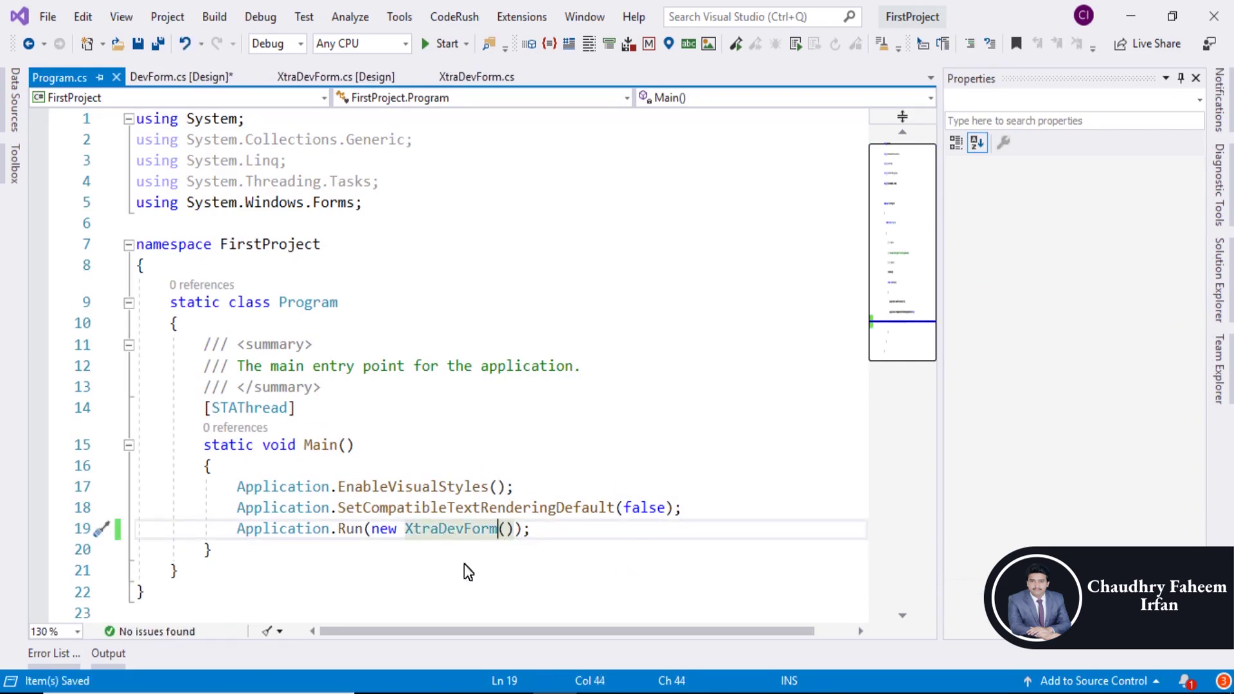
- Start debugging so the business-object form with its Tasks ribbon launches
click(437, 45)
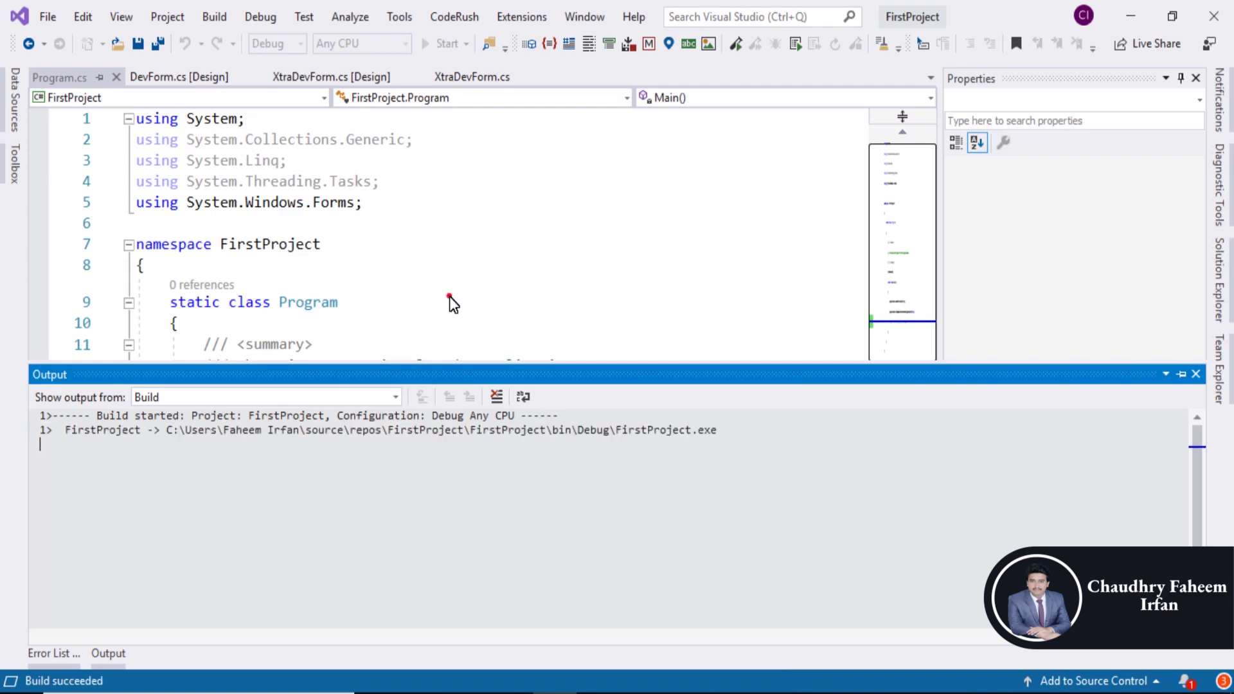
click(450, 296)
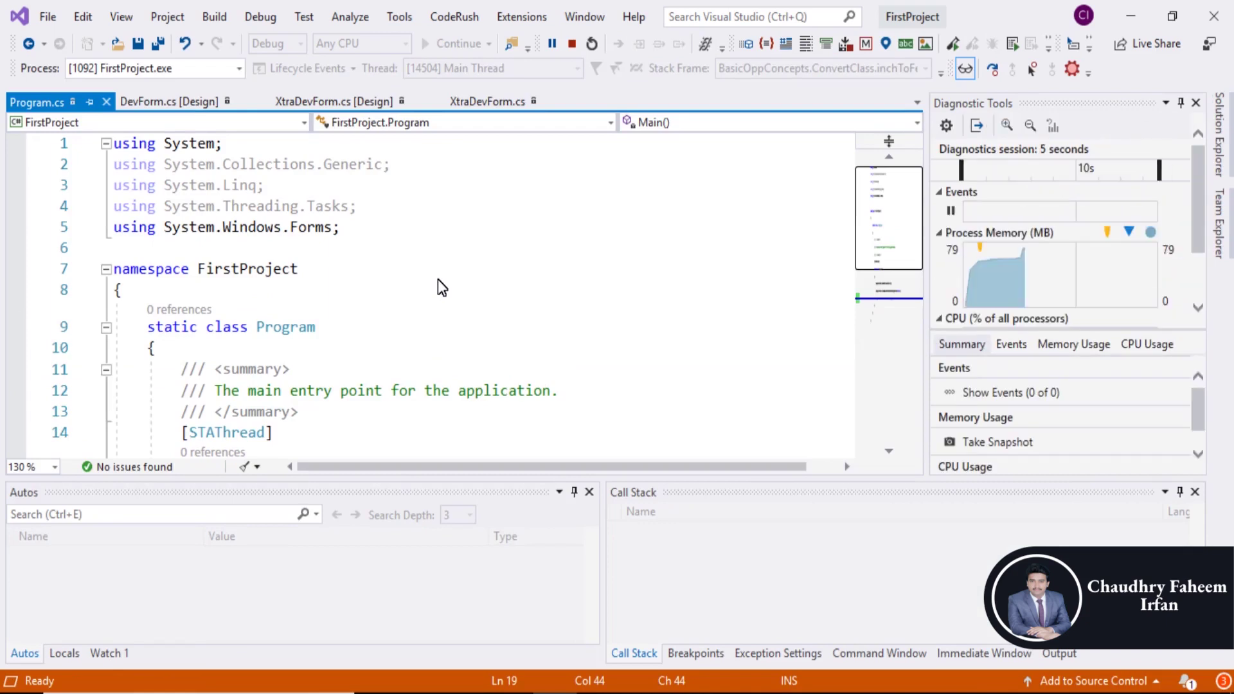
click(450, 270)
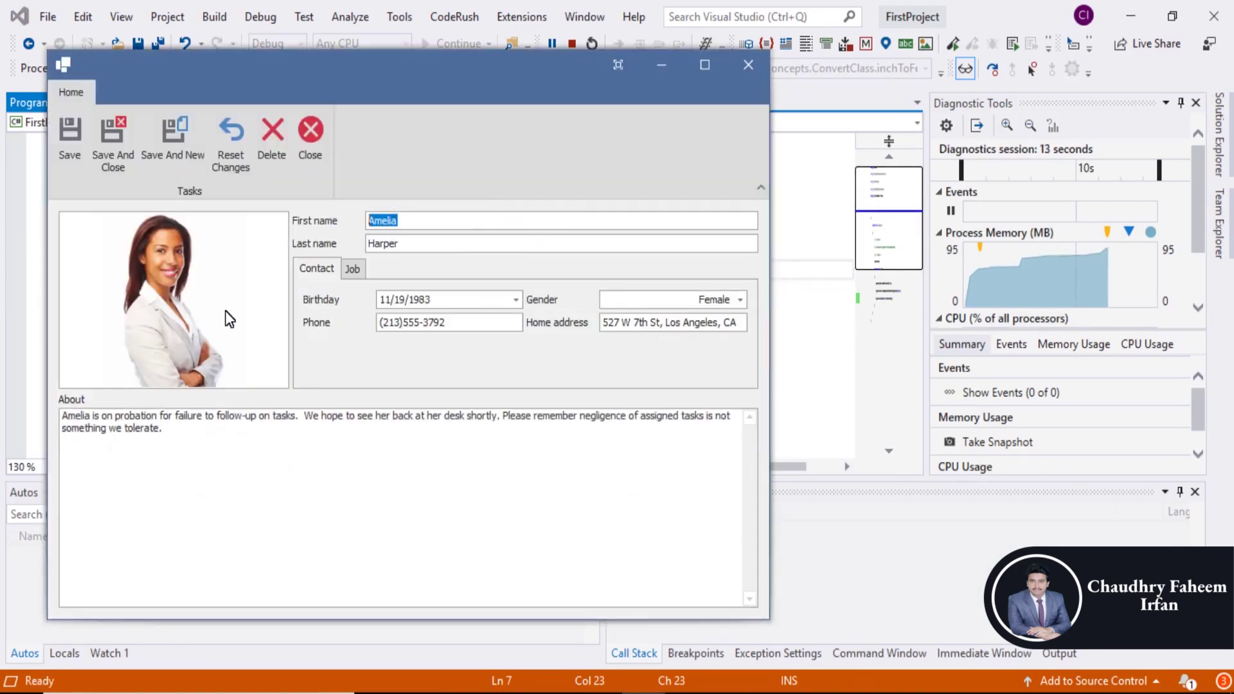
- Maximize the running form and set the Birthday to 11/8/1983 from the calendar
click(706, 65)
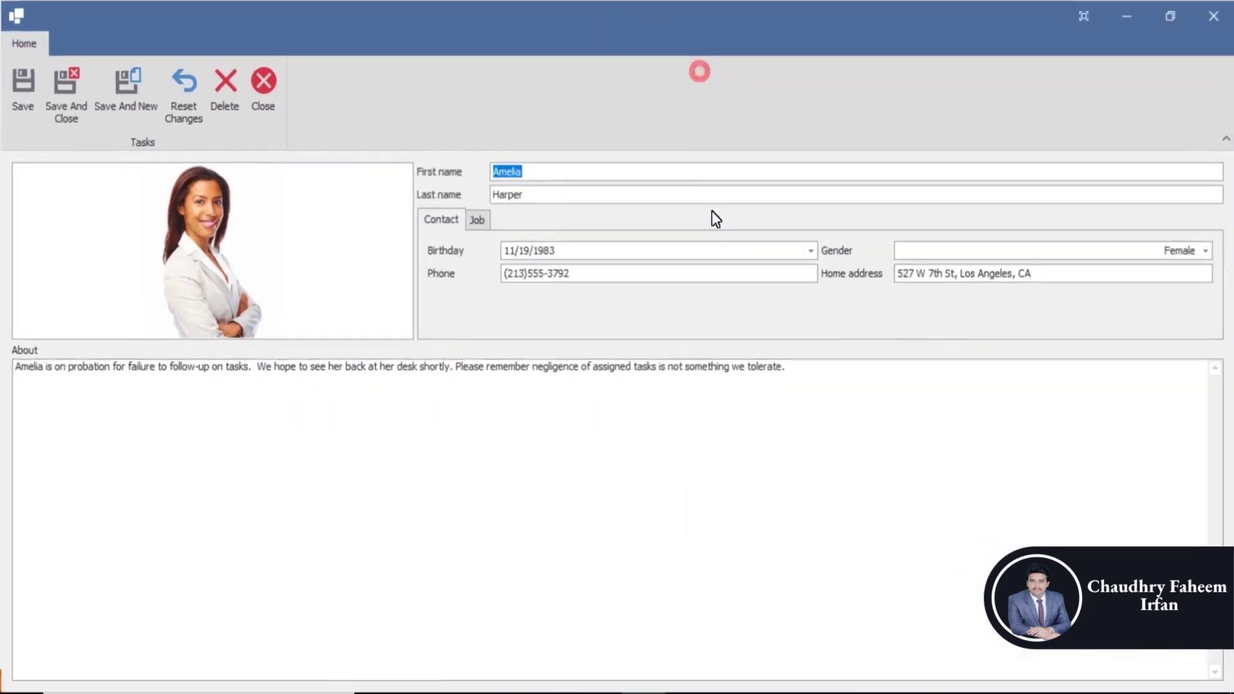
click(549, 172)
click(478, 220)
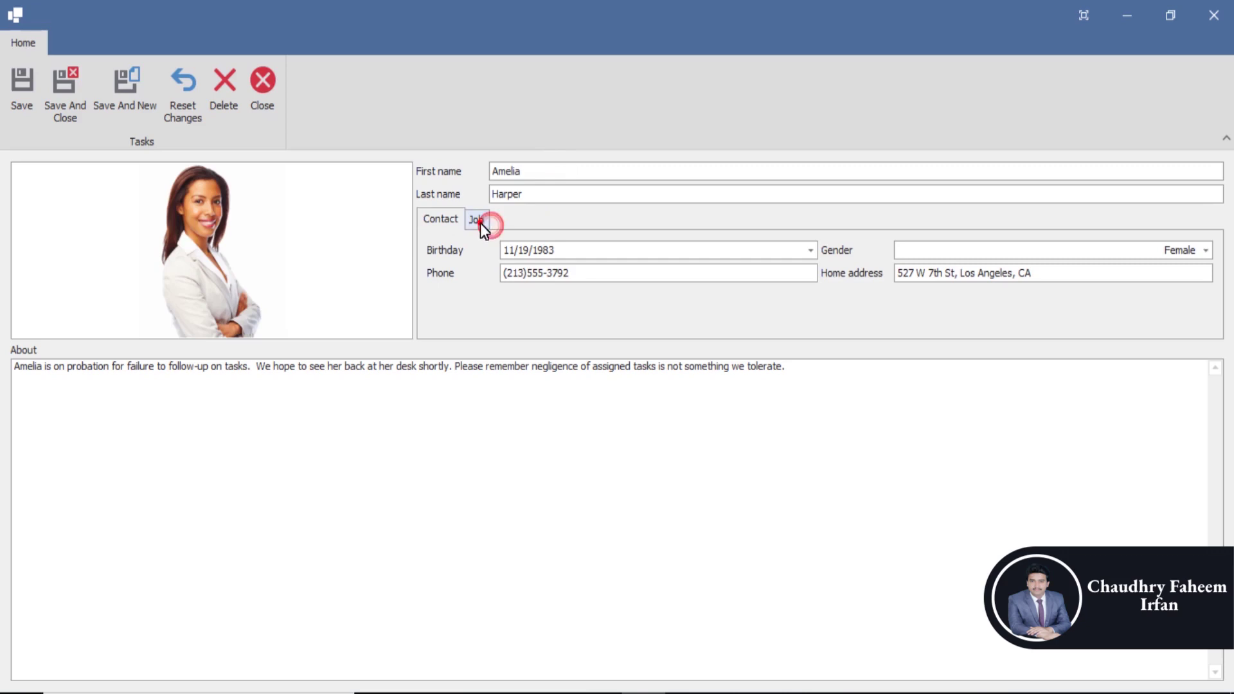
click(441, 219)
click(555, 251)
click(811, 249)
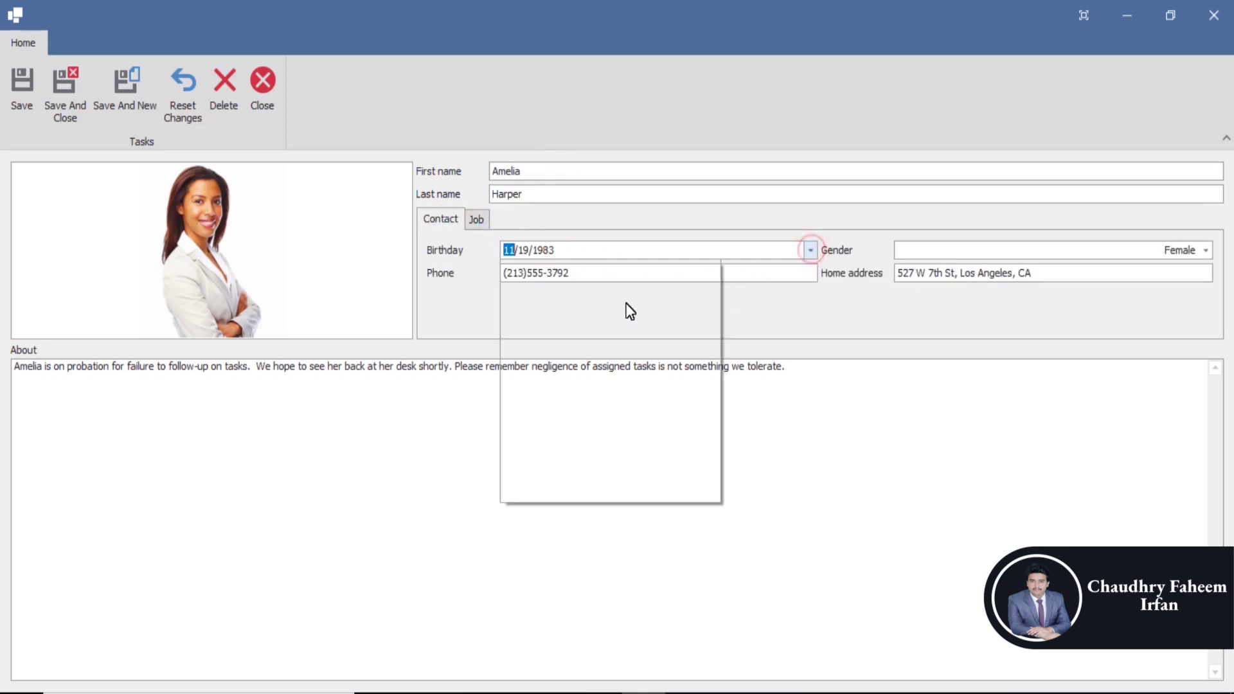
click(584, 372)
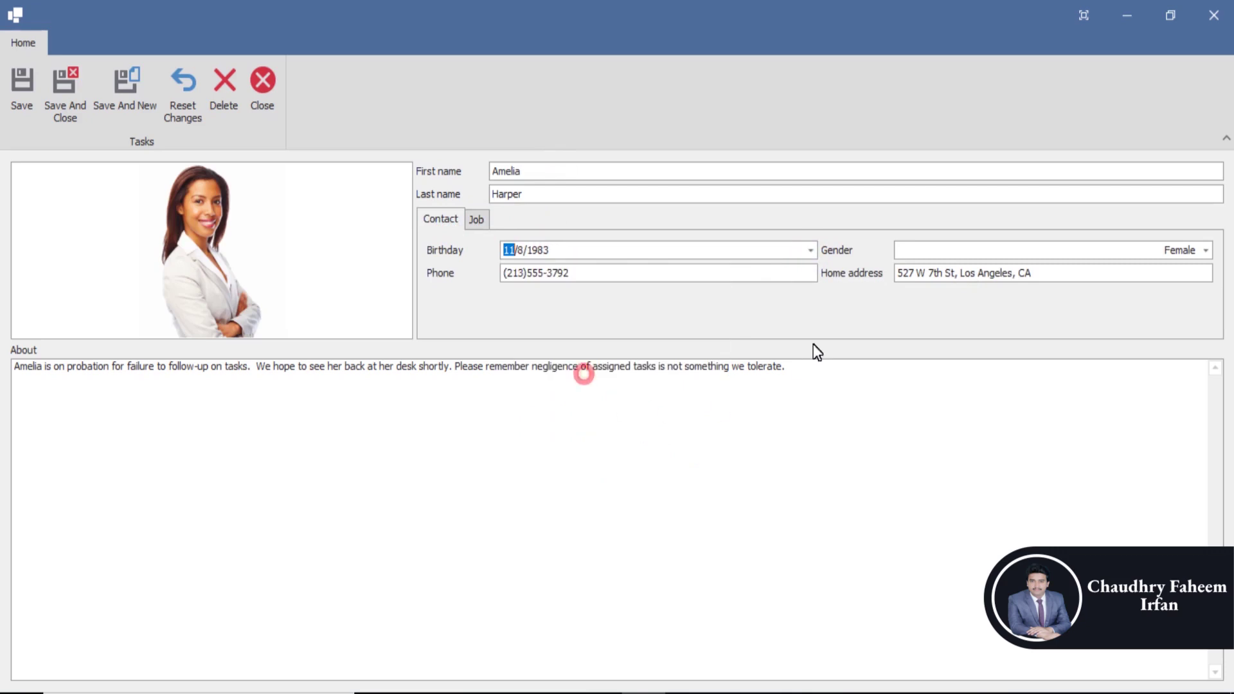
- Keep Gender as Female, save the record, and close the running app
click(1206, 249)
click(1061, 287)
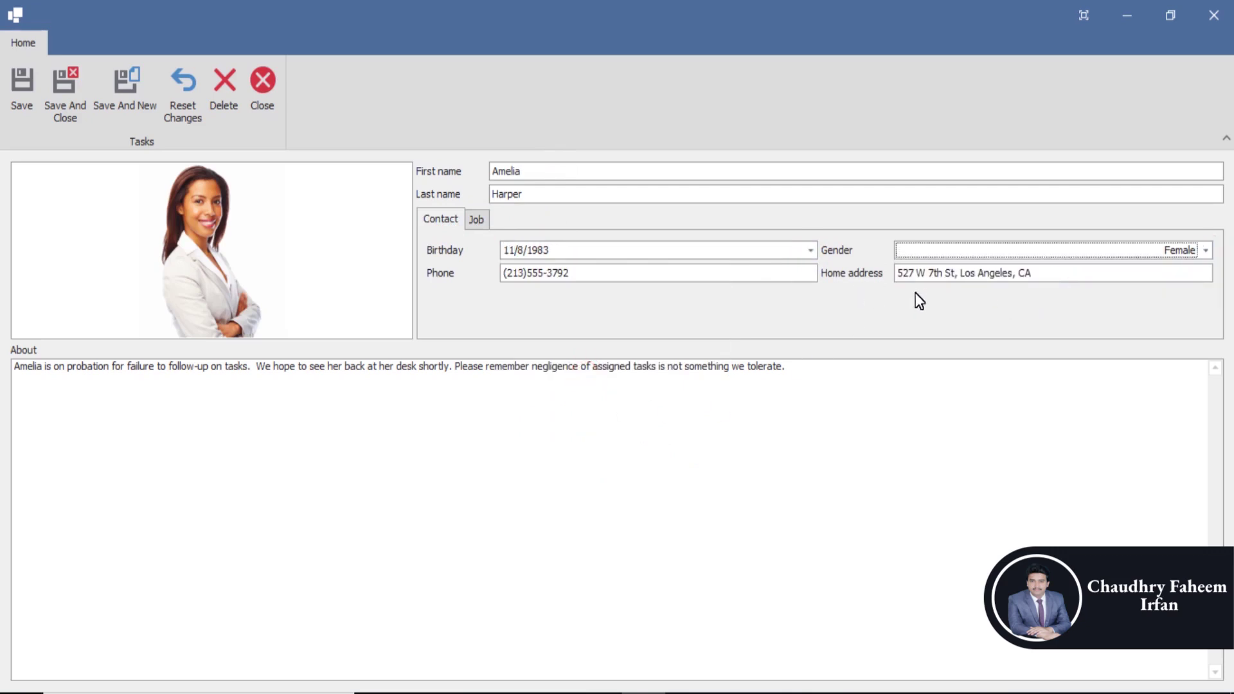
click(932, 273)
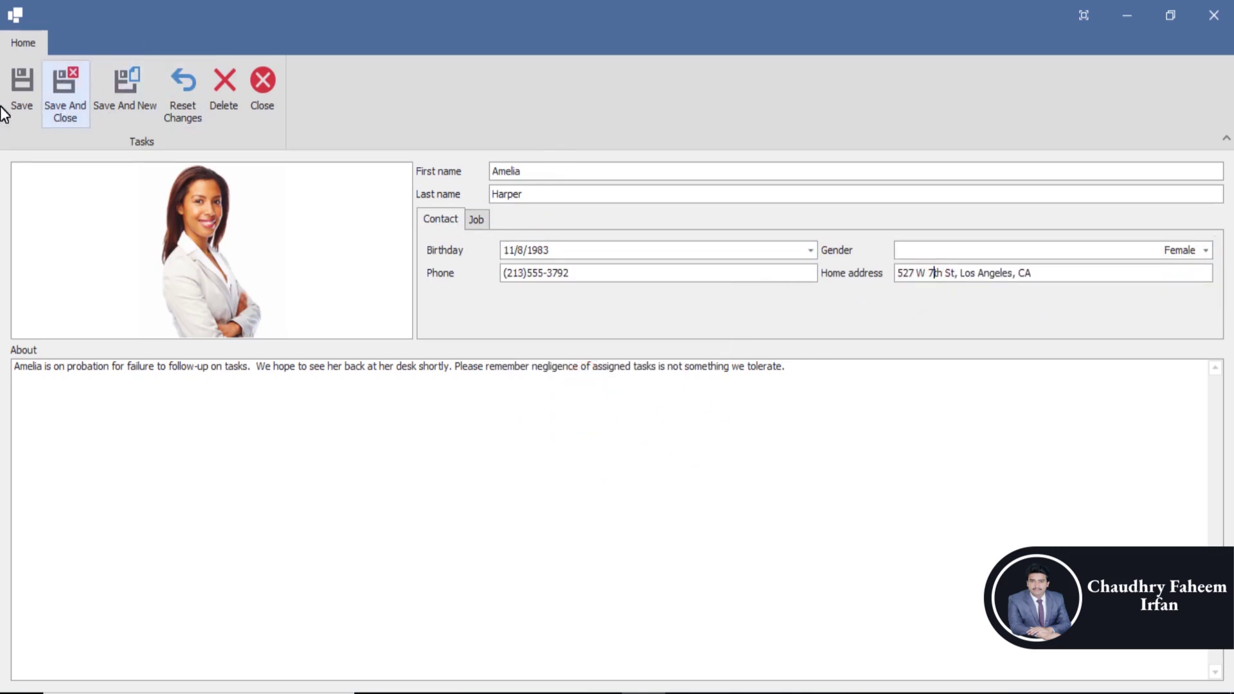
click(24, 86)
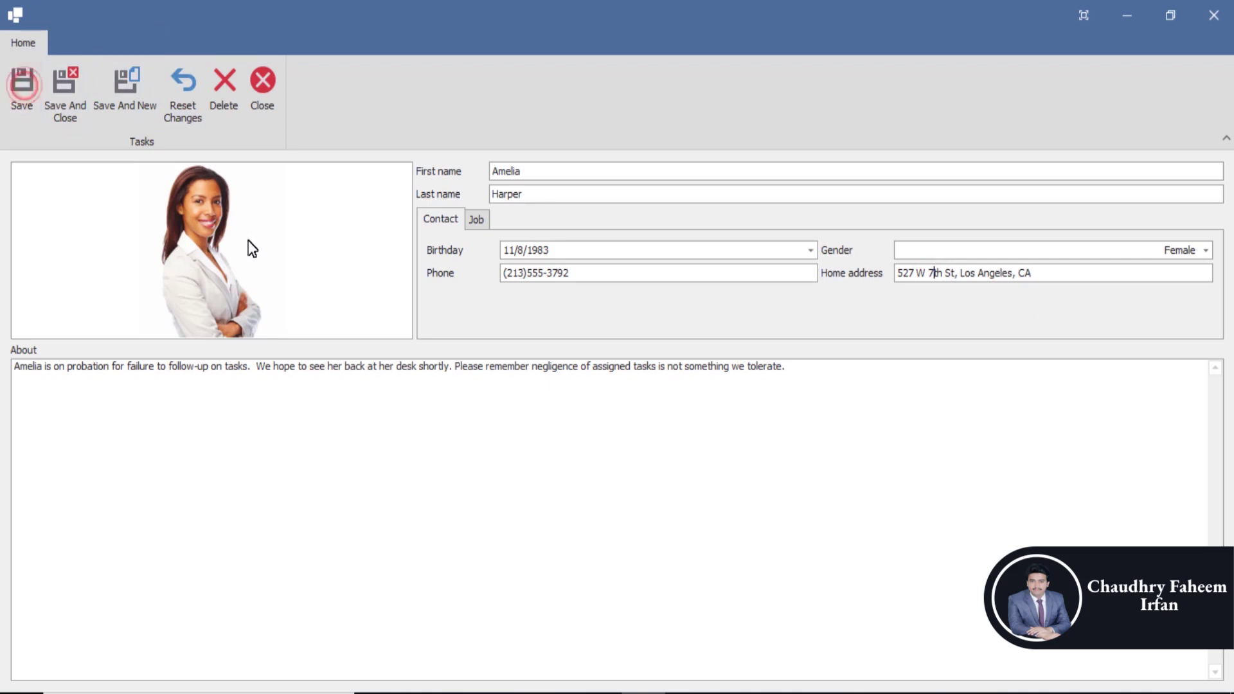
click(210, 216)
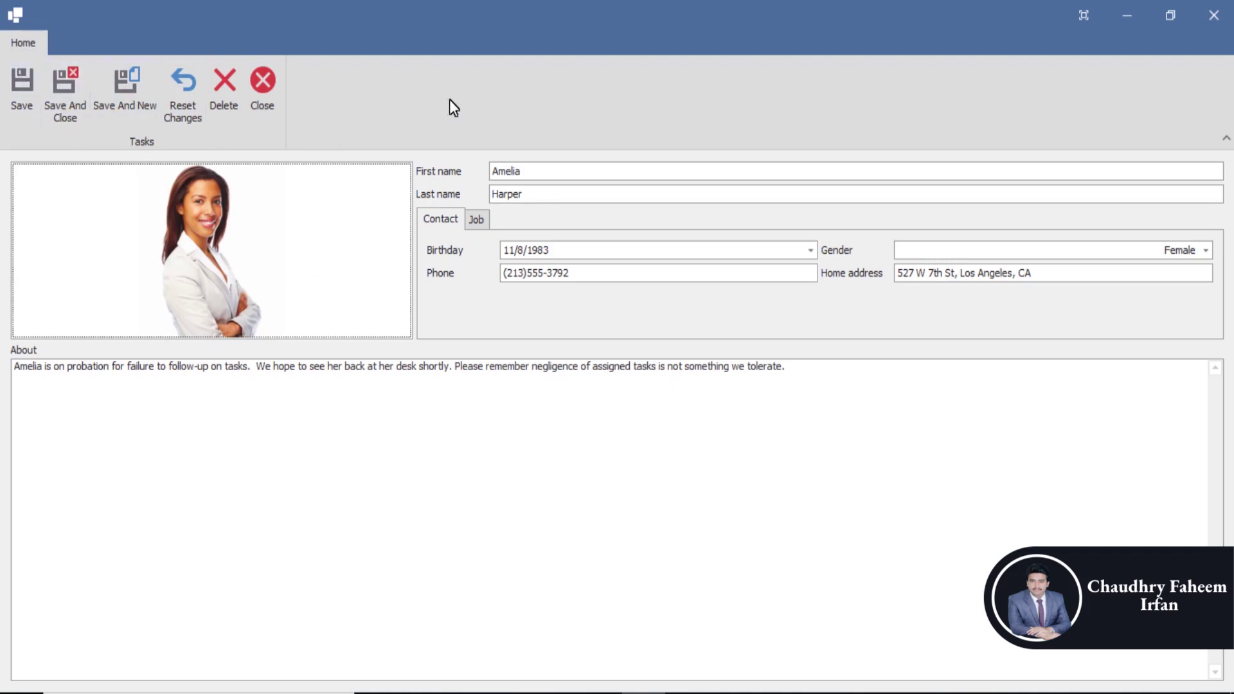
click(54, 375)
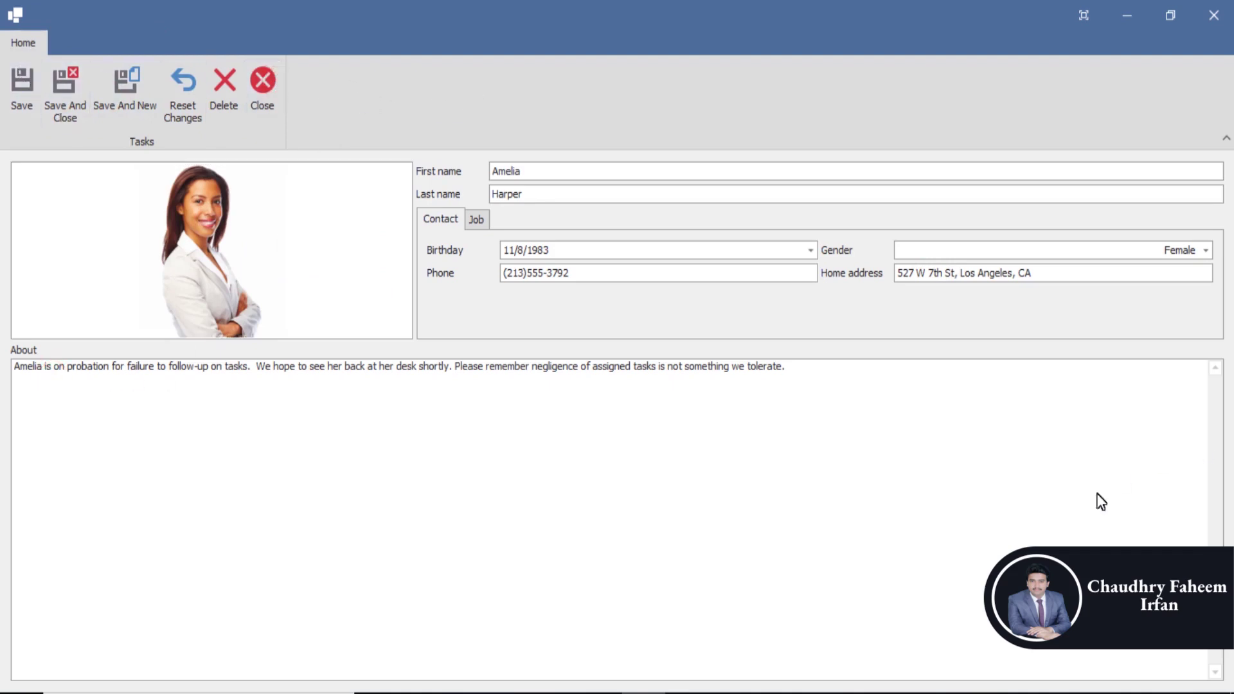
click(1217, 11)
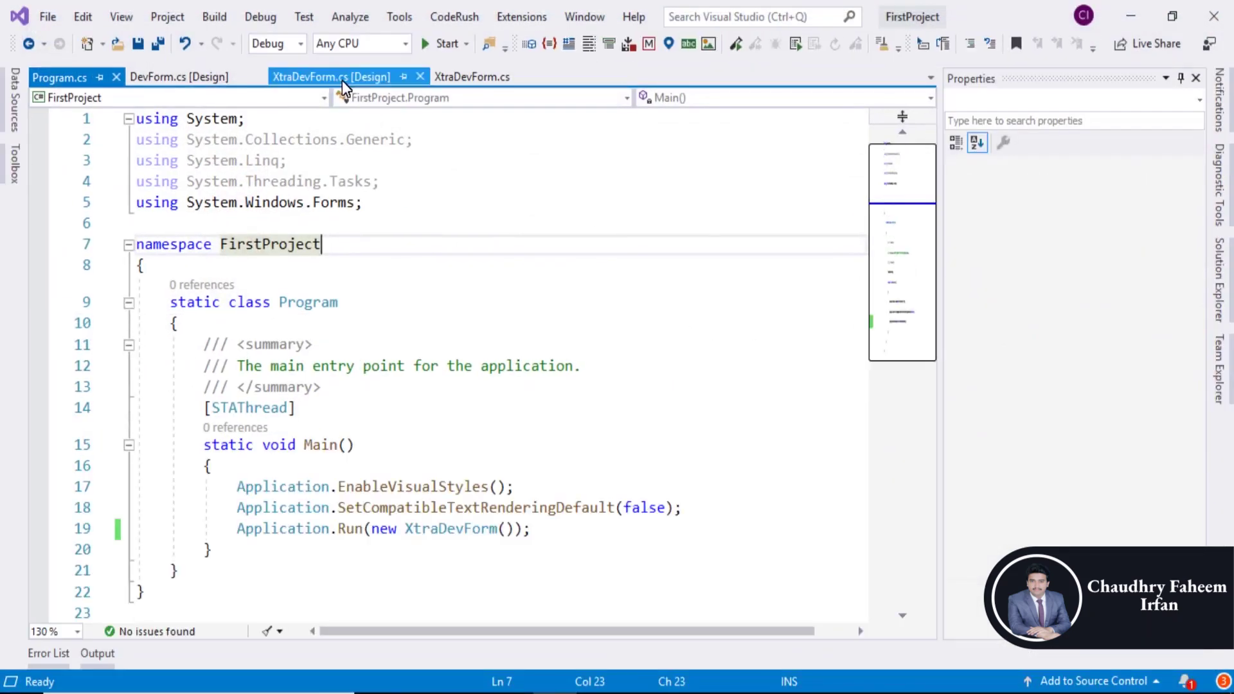
- Save the XtraDevForm designer and relaunch the project in the debugger
click(342, 80)
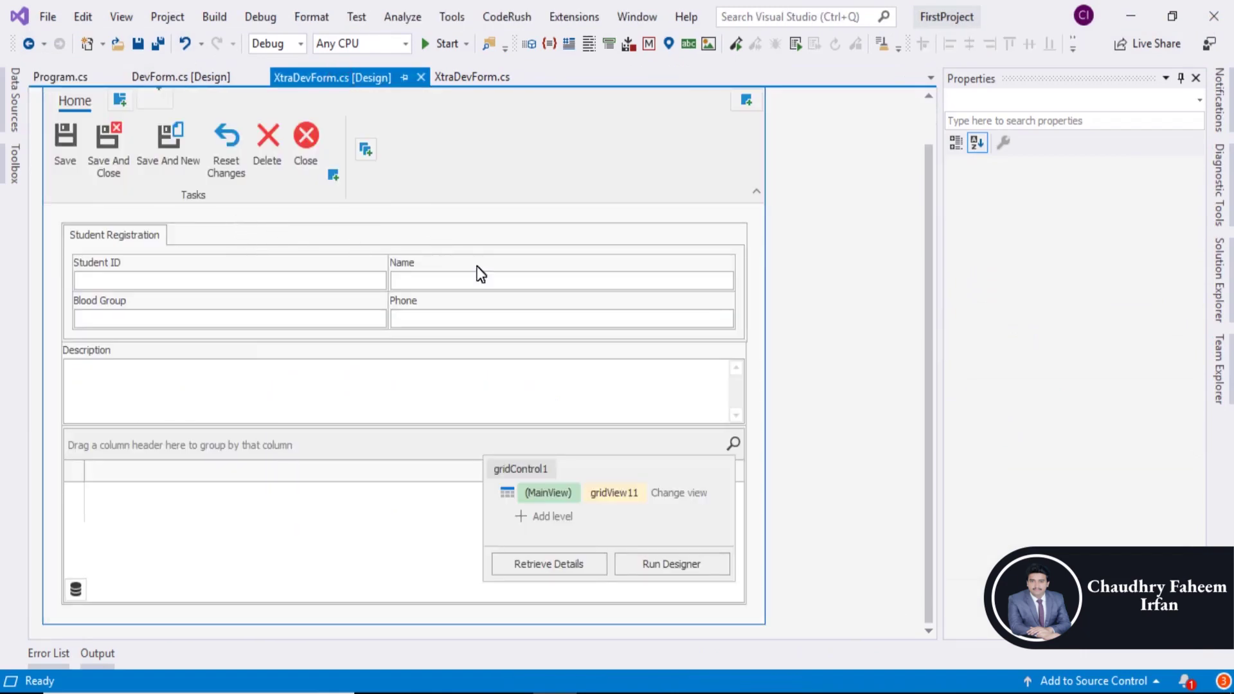
click(386, 213)
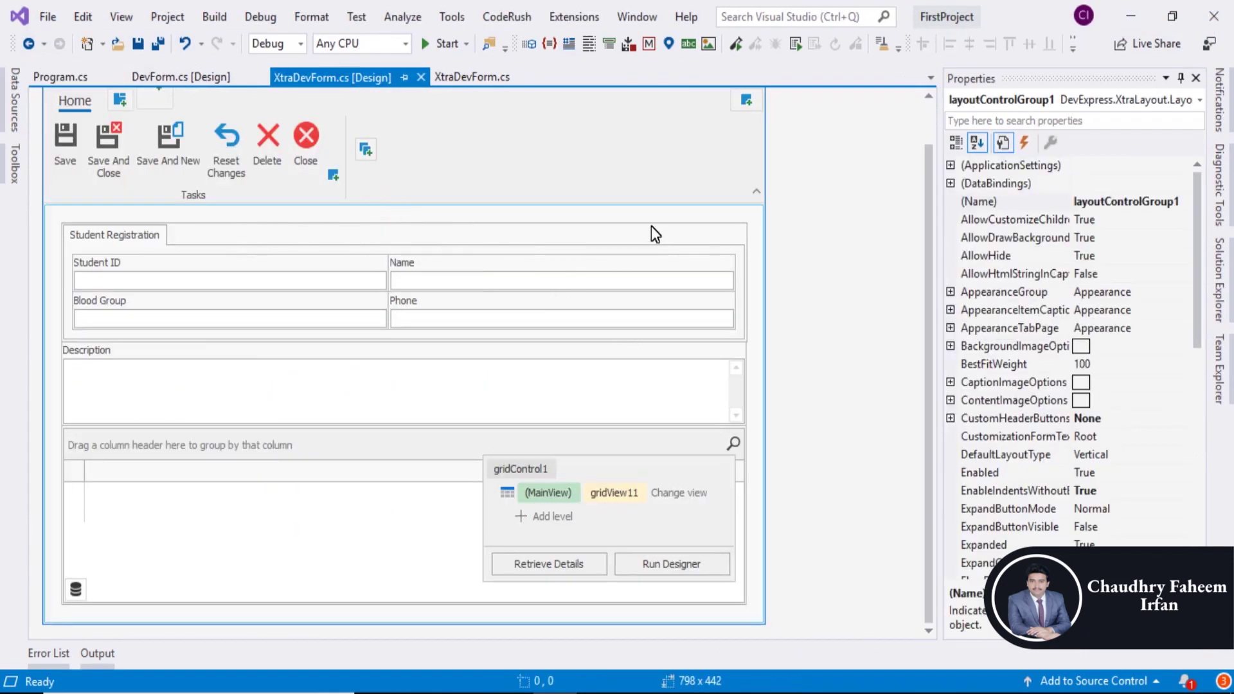
key(ctrl+s)
click(441, 43)
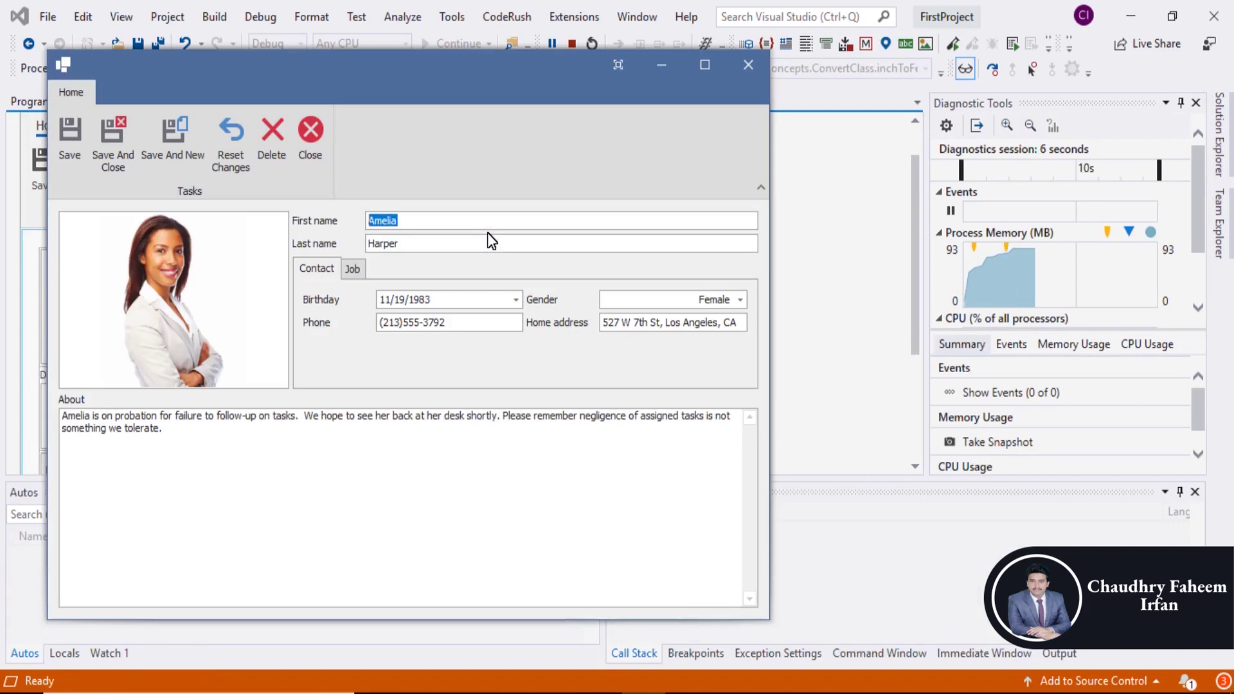
- View the record's Job details, maximize the window, and close it via the system menu
click(354, 269)
click(352, 269)
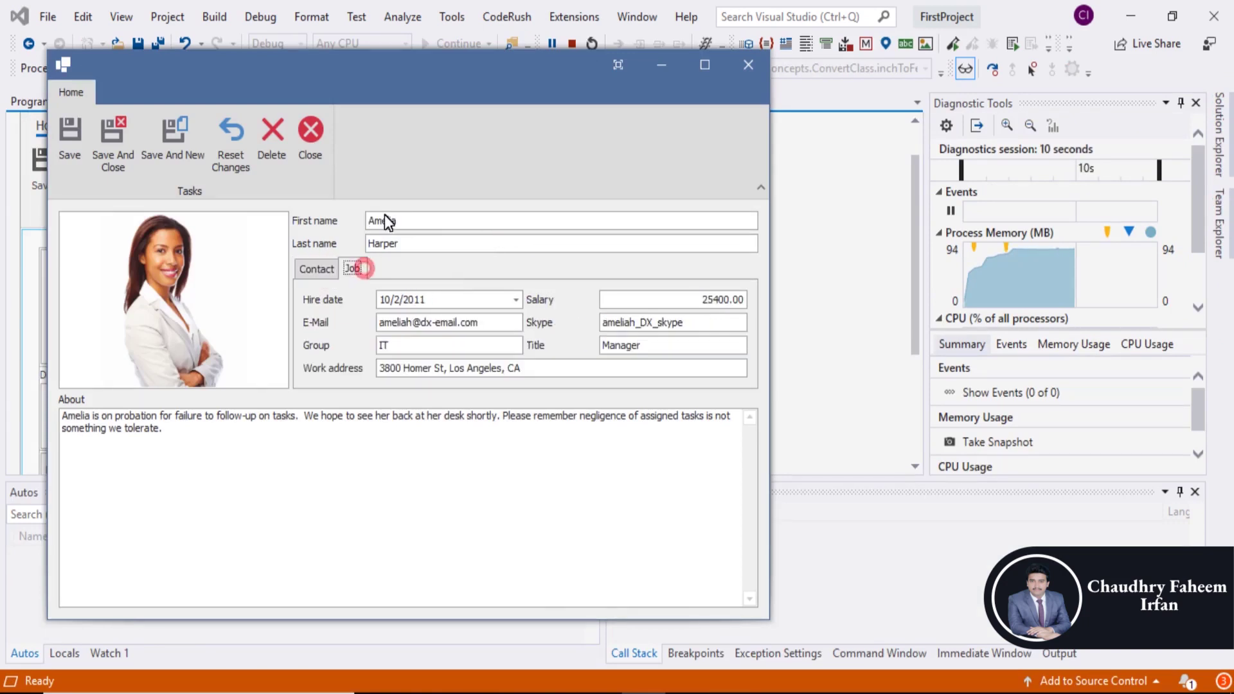
click(420, 224)
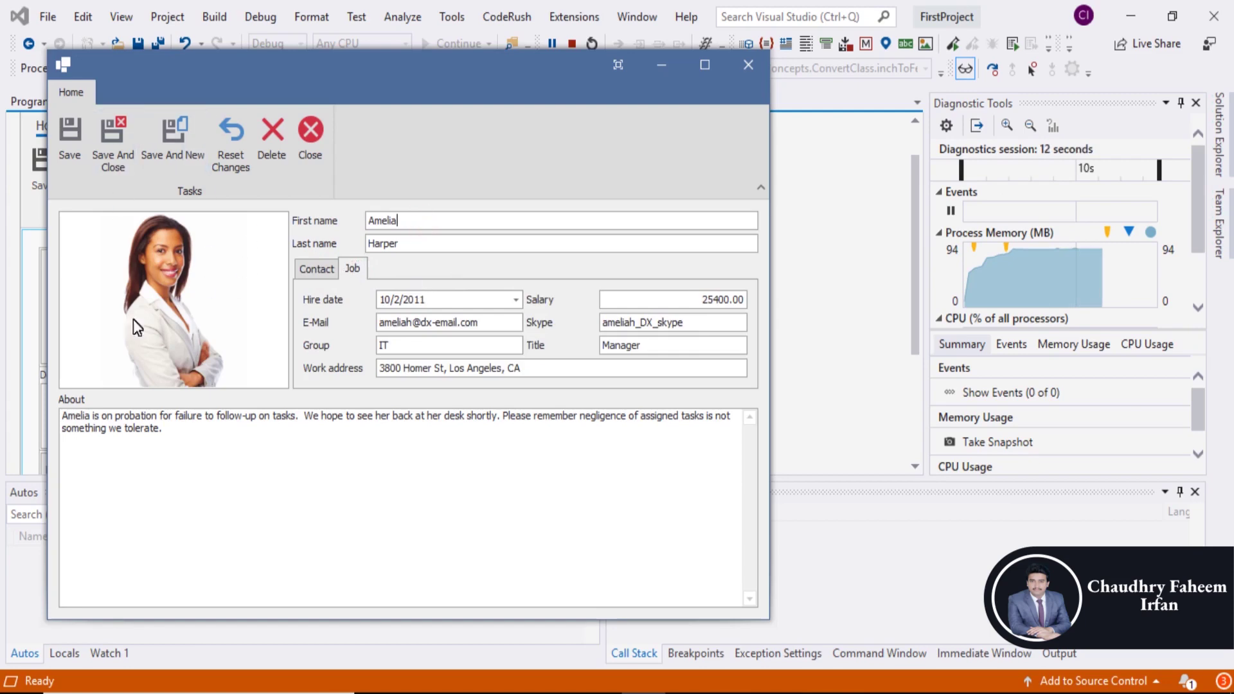
click(704, 64)
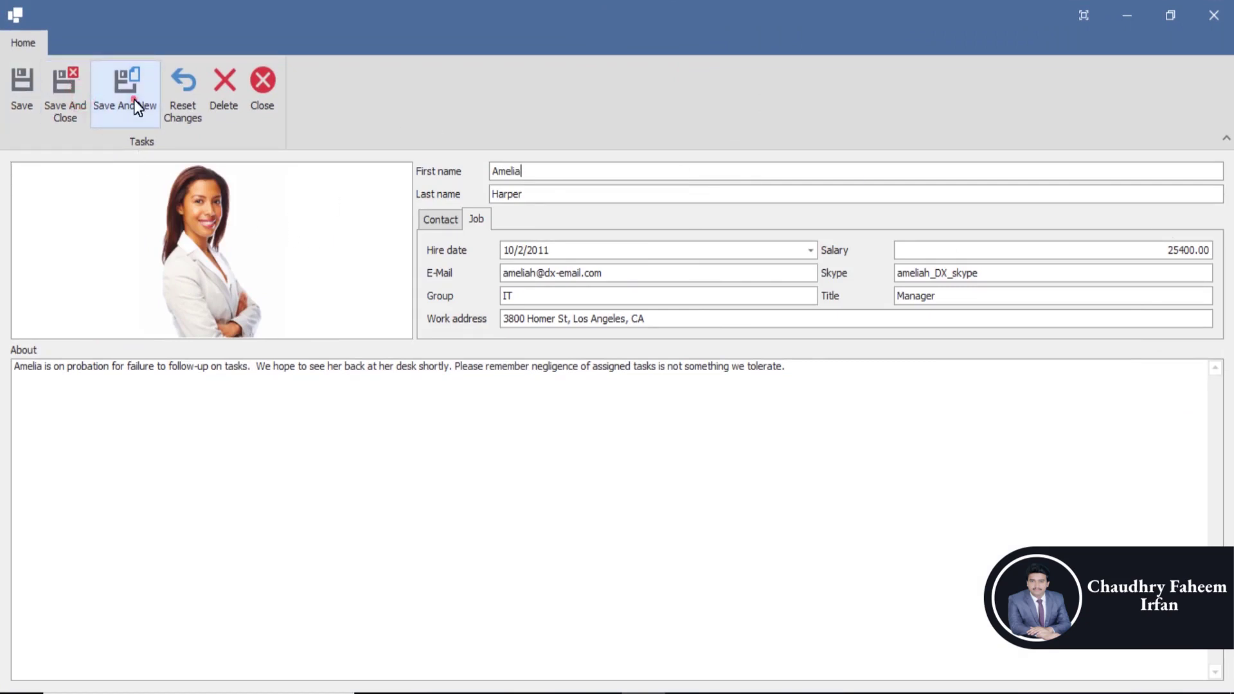
click(14, 15)
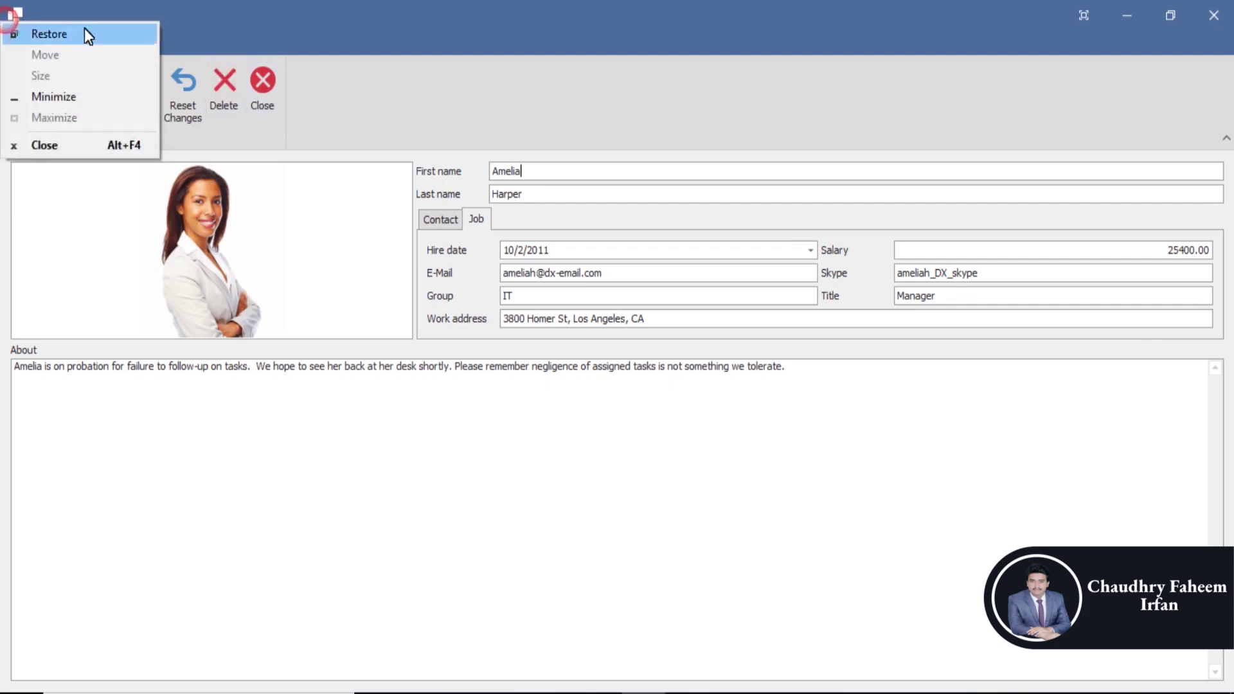
click(44, 146)
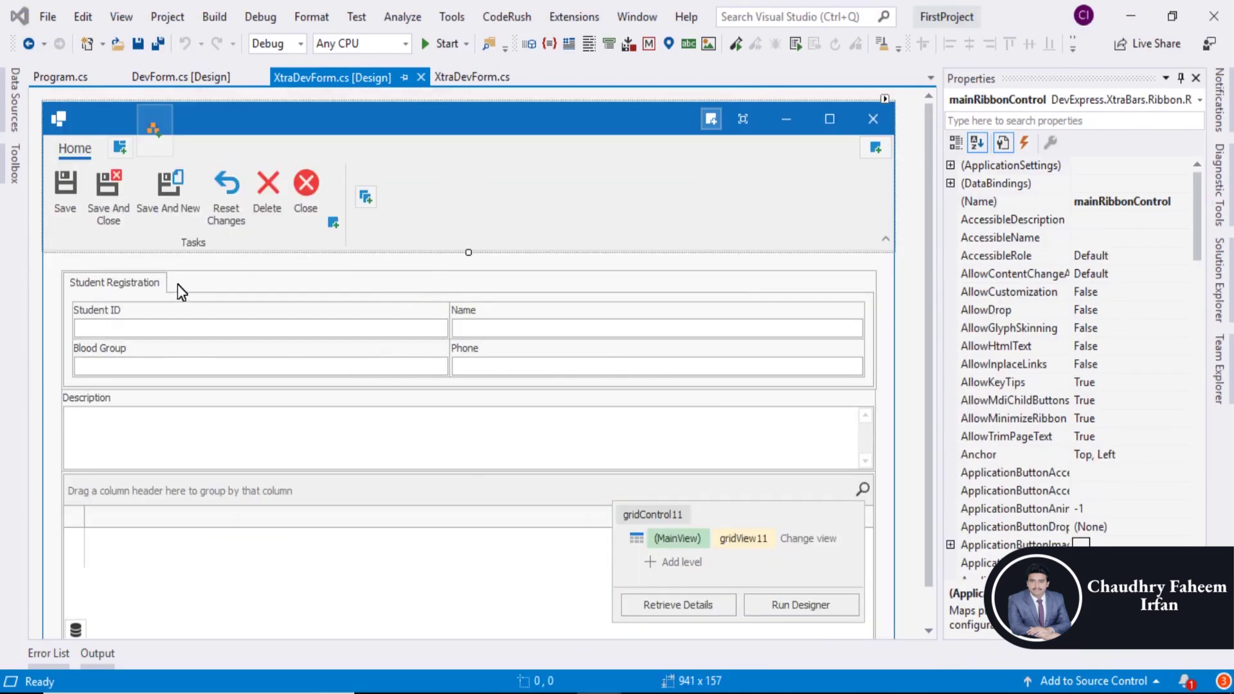
- Select the Student Registration tab group, run the project again, and close the form
click(187, 285)
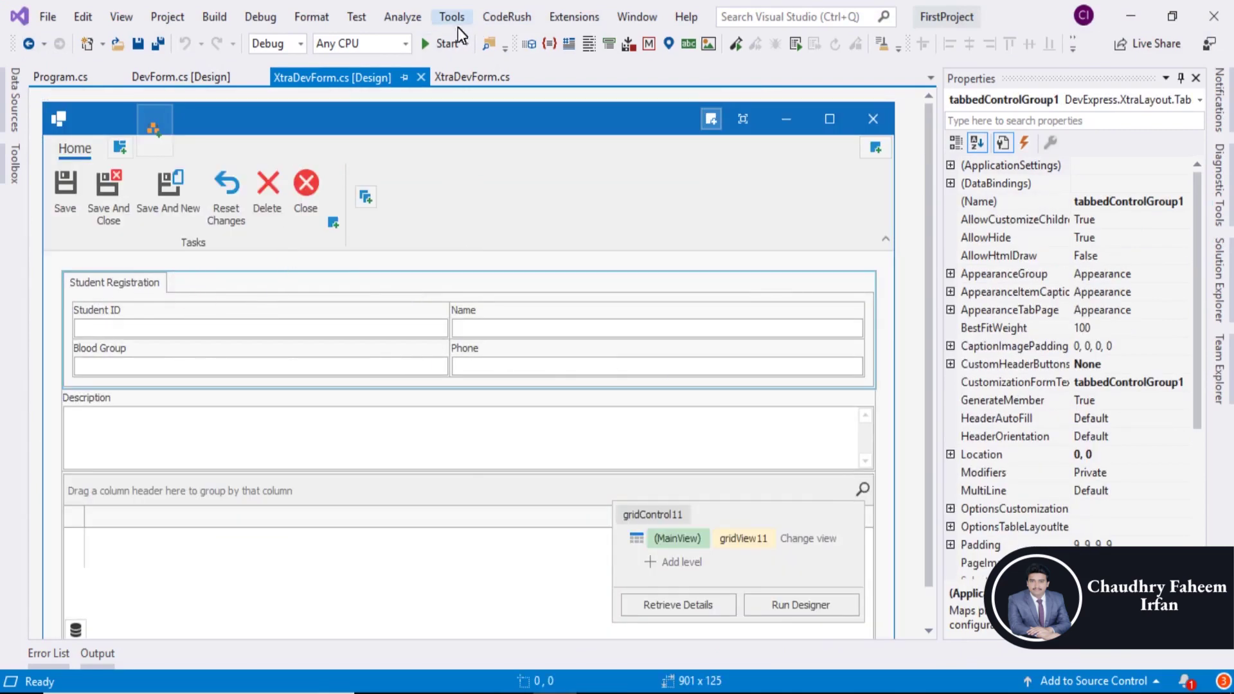
click(447, 43)
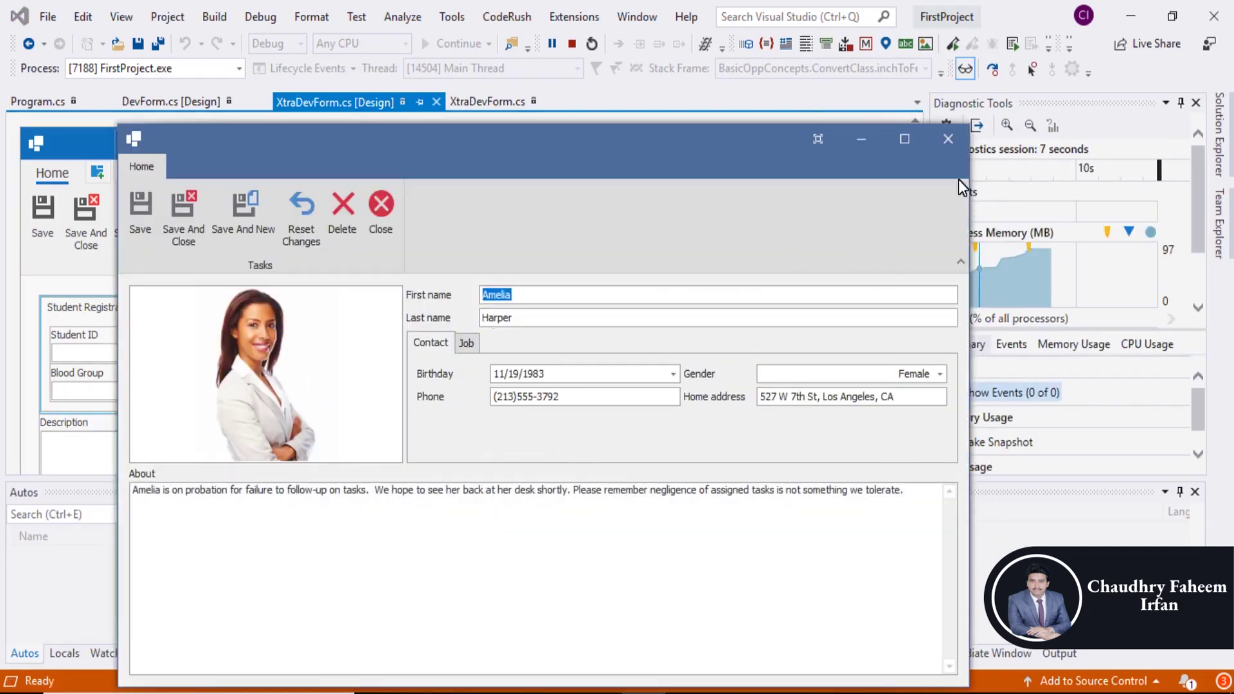
click(948, 139)
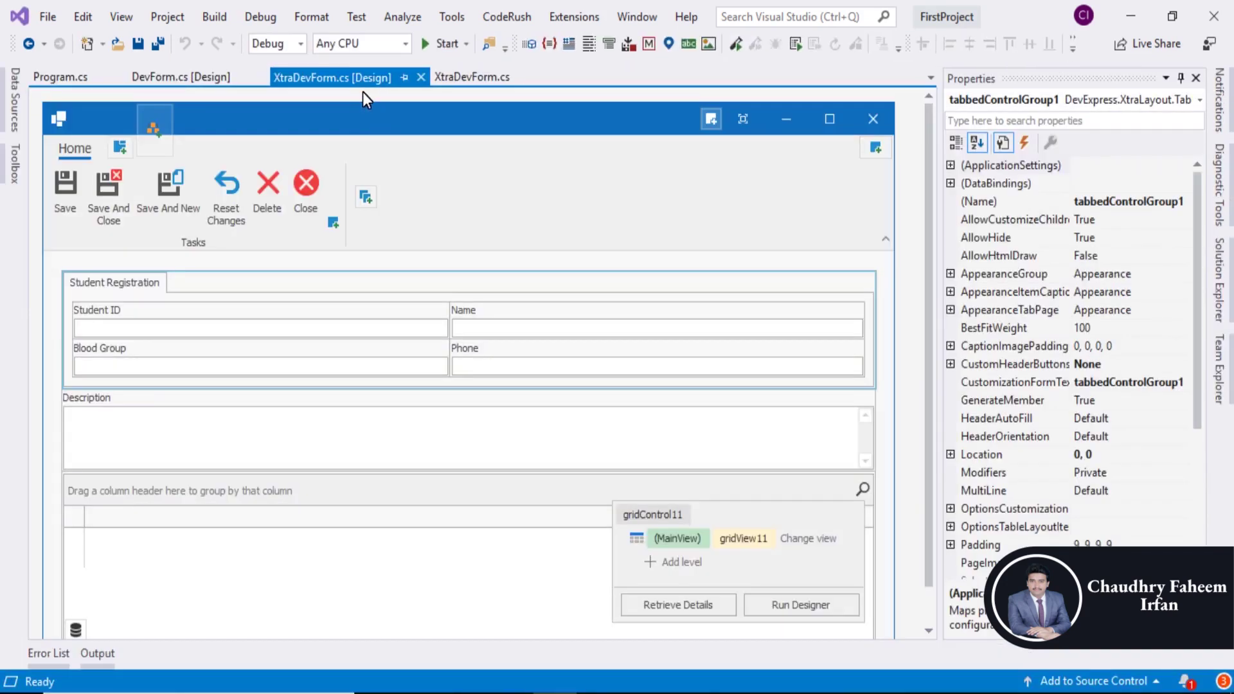
- In XtraDevForm.cs, cut out GetDataSource, Base64ToImage, Gender, Employee and ImageBase64String
click(472, 77)
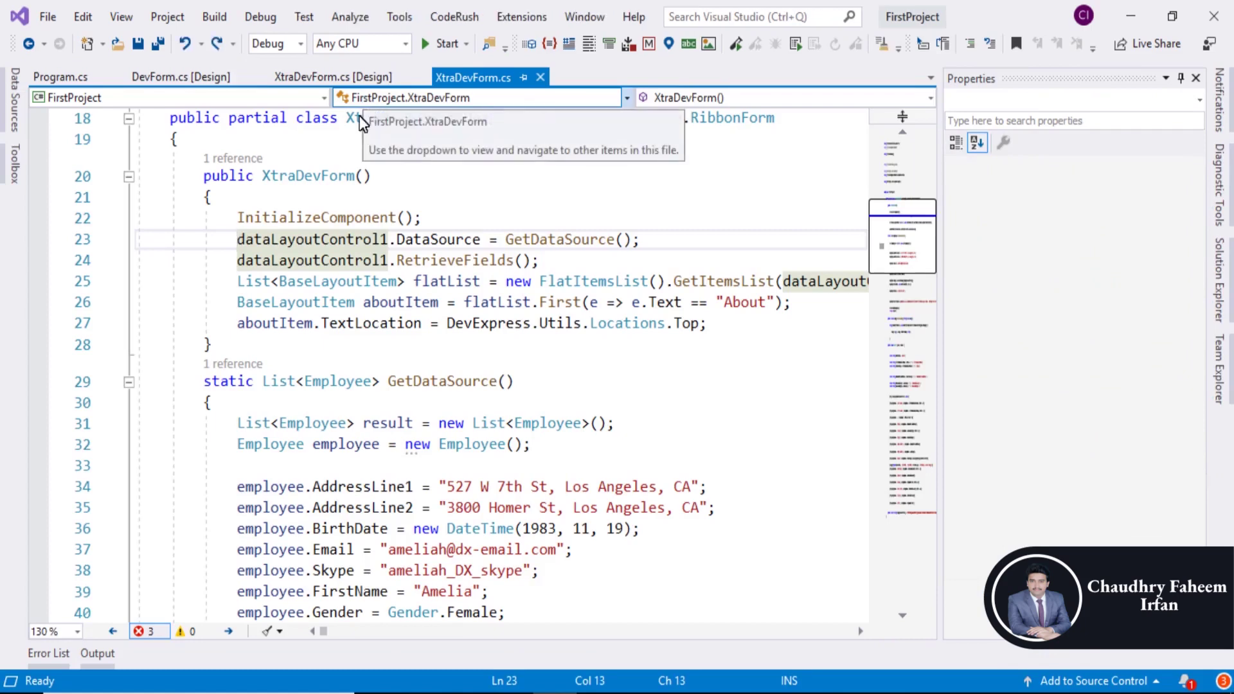
scroll(394, 355, down, 2)
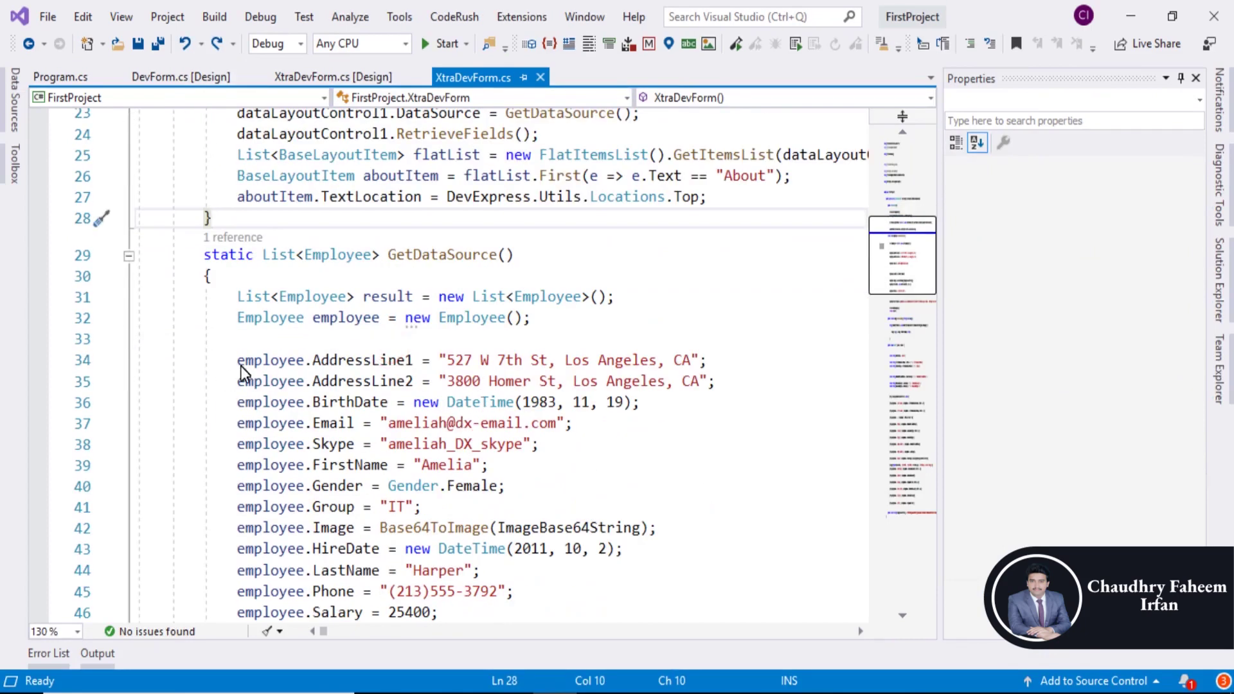
click(129, 255)
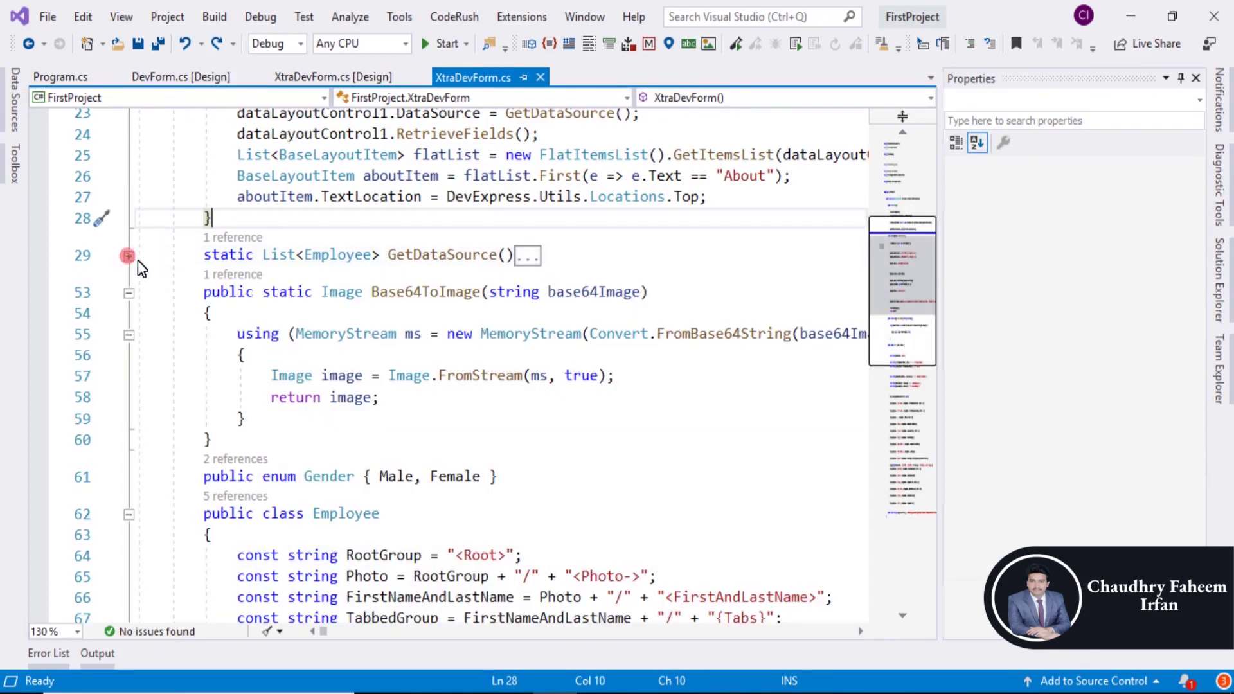
click(129, 292)
click(129, 368)
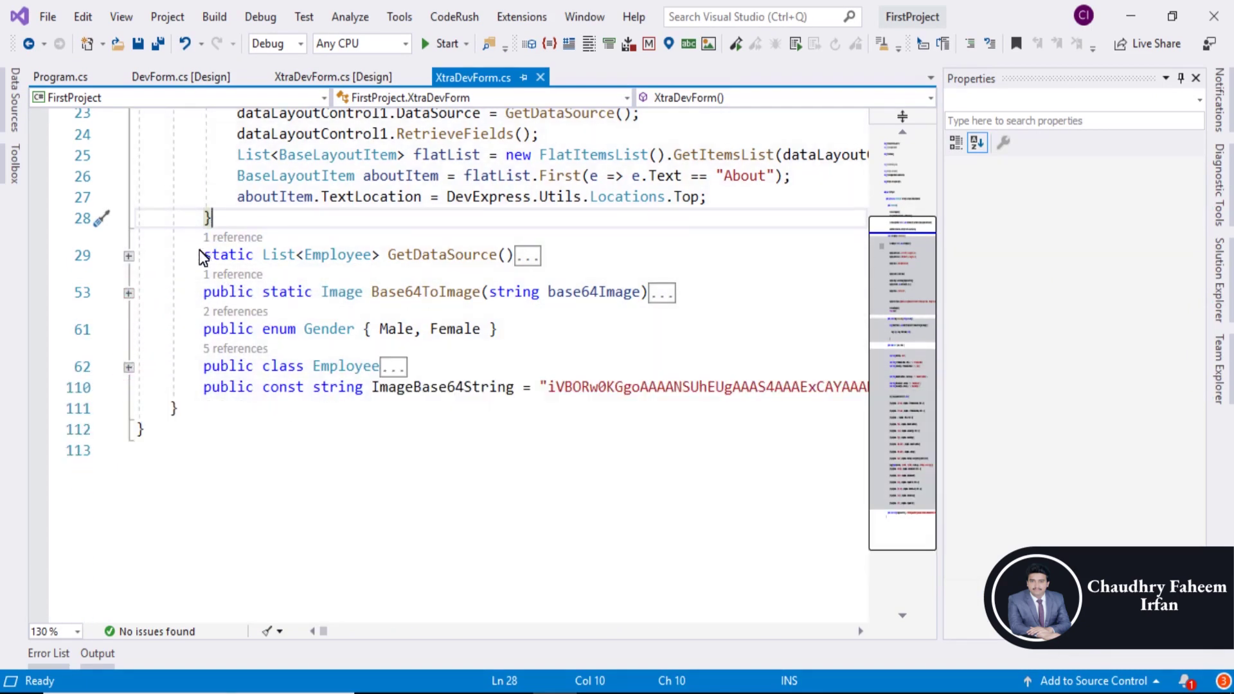
mouse_move(202, 255)
mouse_down()
mouse_move(869, 387)
mouse_move(166, 408)
mouse_up()
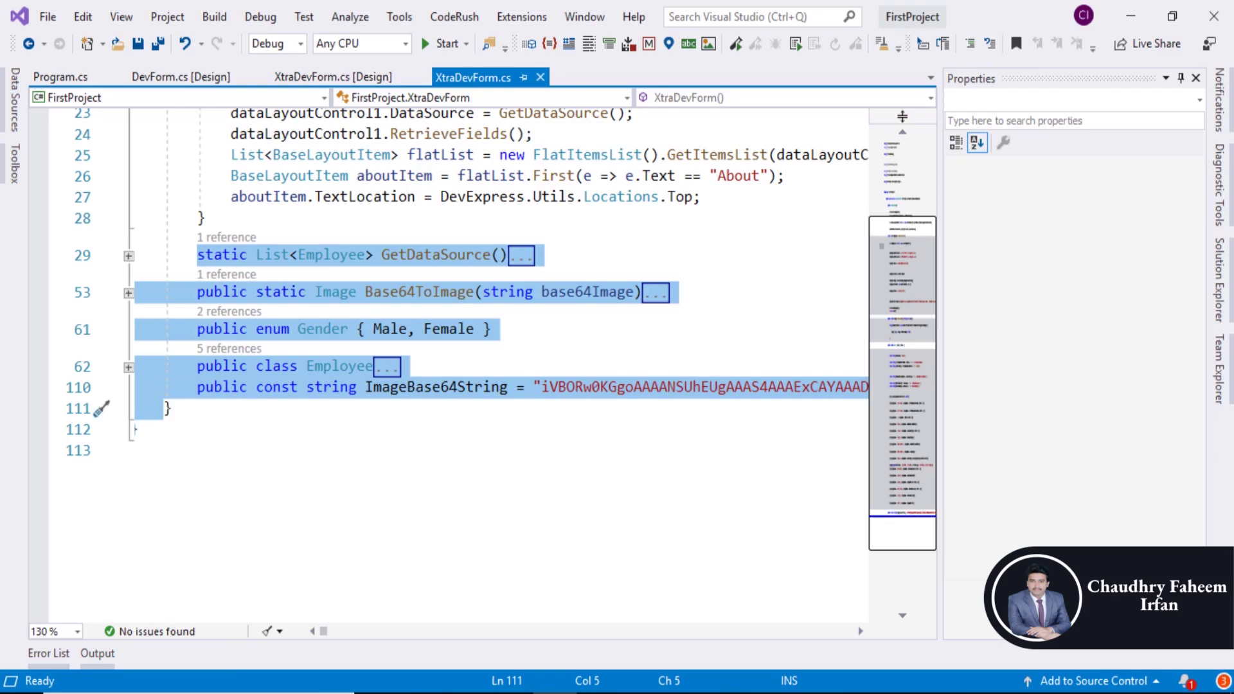
key(ctrl+x)
scroll(386, 428, up, 3)
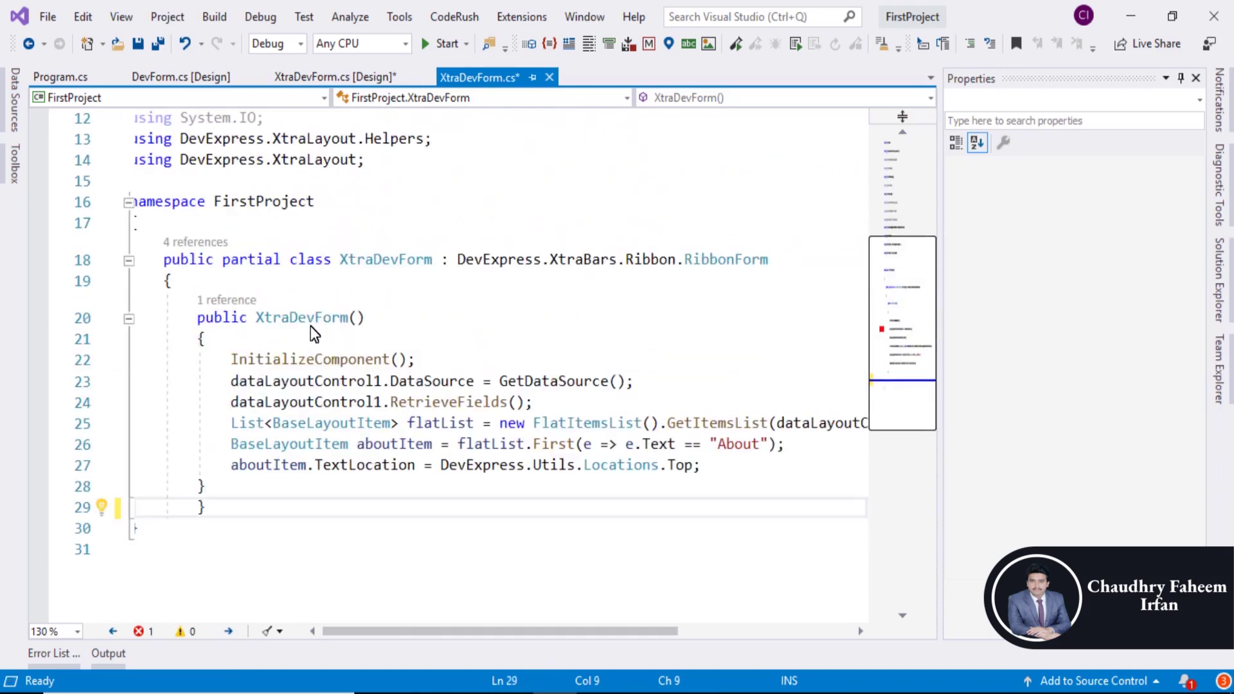
- Delete the data-binding lines after InitializeComponent, tidy the braces and blank line, and save
drag(183, 317, 261, 501)
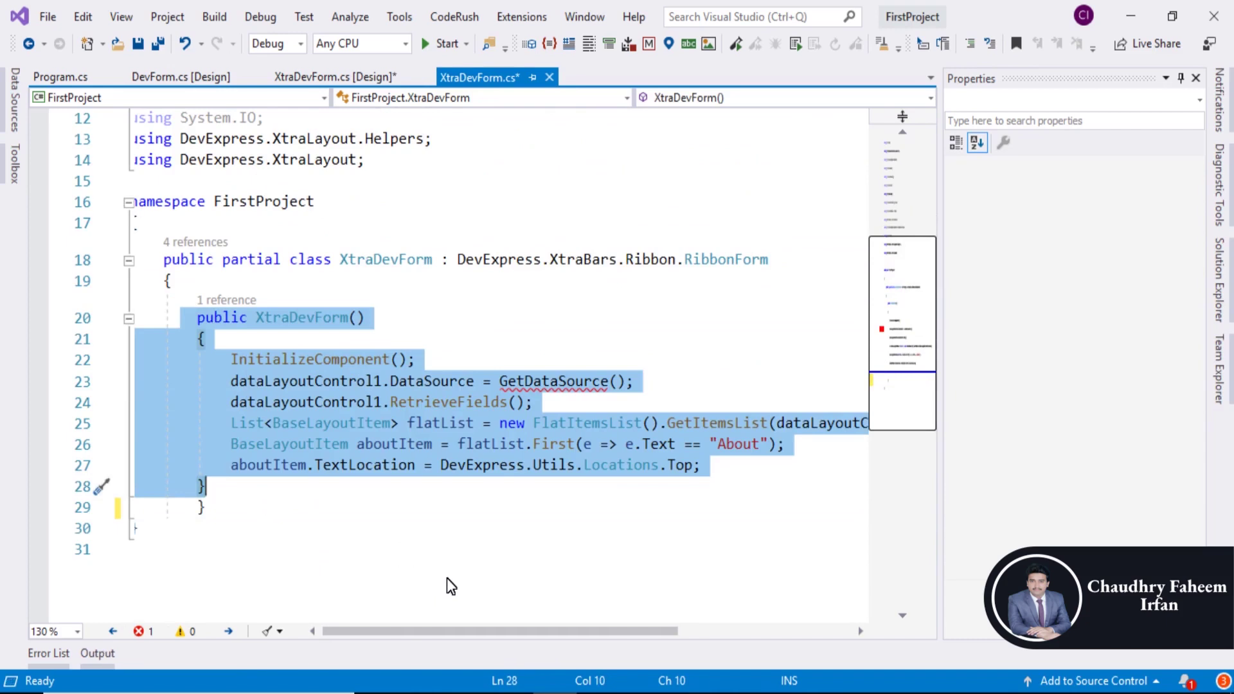
click(230, 359)
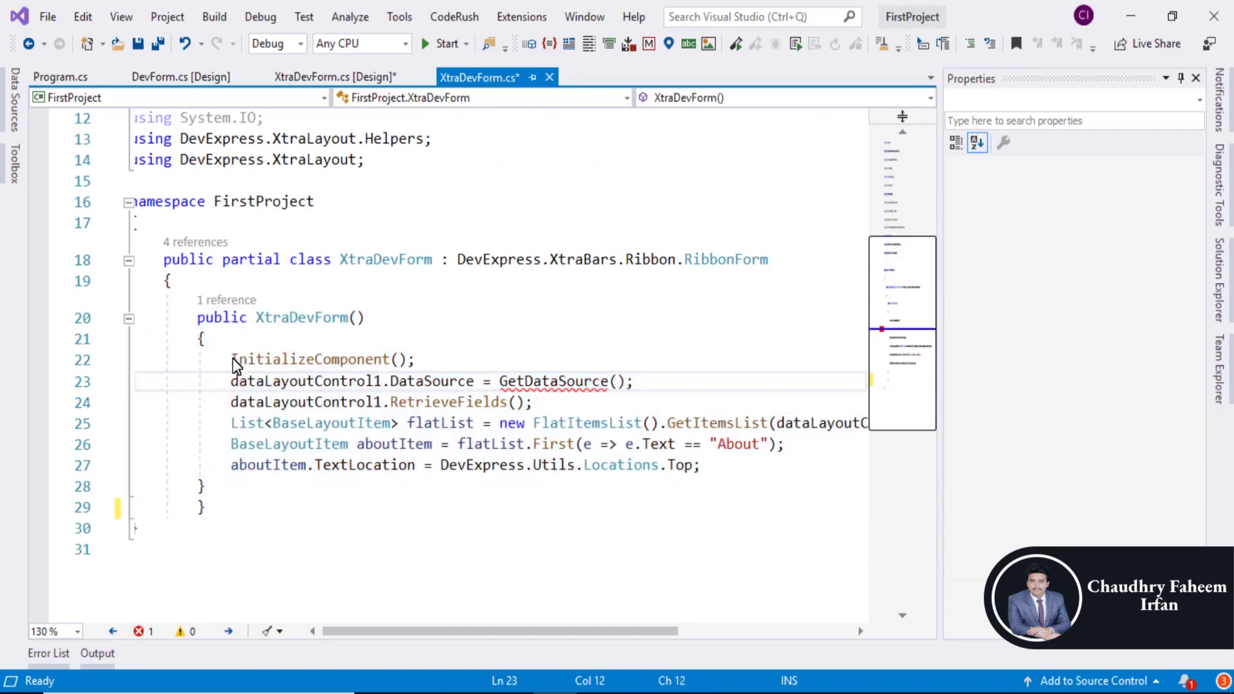
mouse_move(230, 359)
mouse_down()
mouse_move(451, 449)
mouse_move(627, 446)
mouse_up()
click(279, 360)
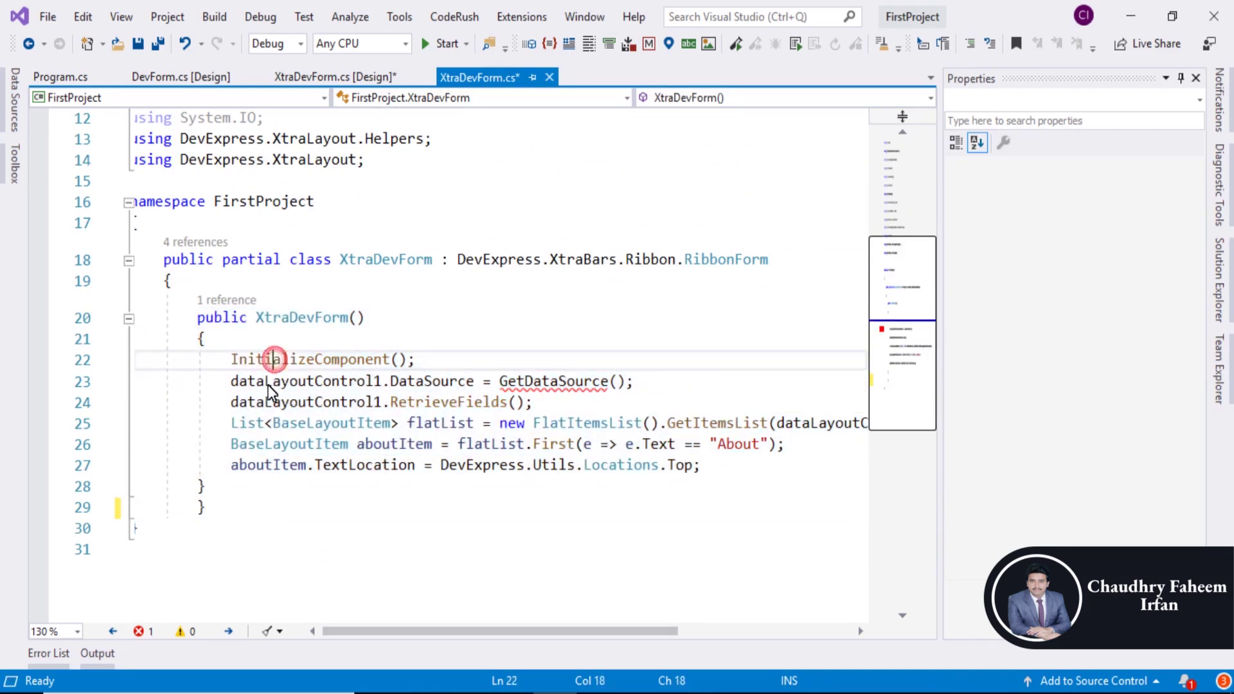
drag(230, 381, 702, 466)
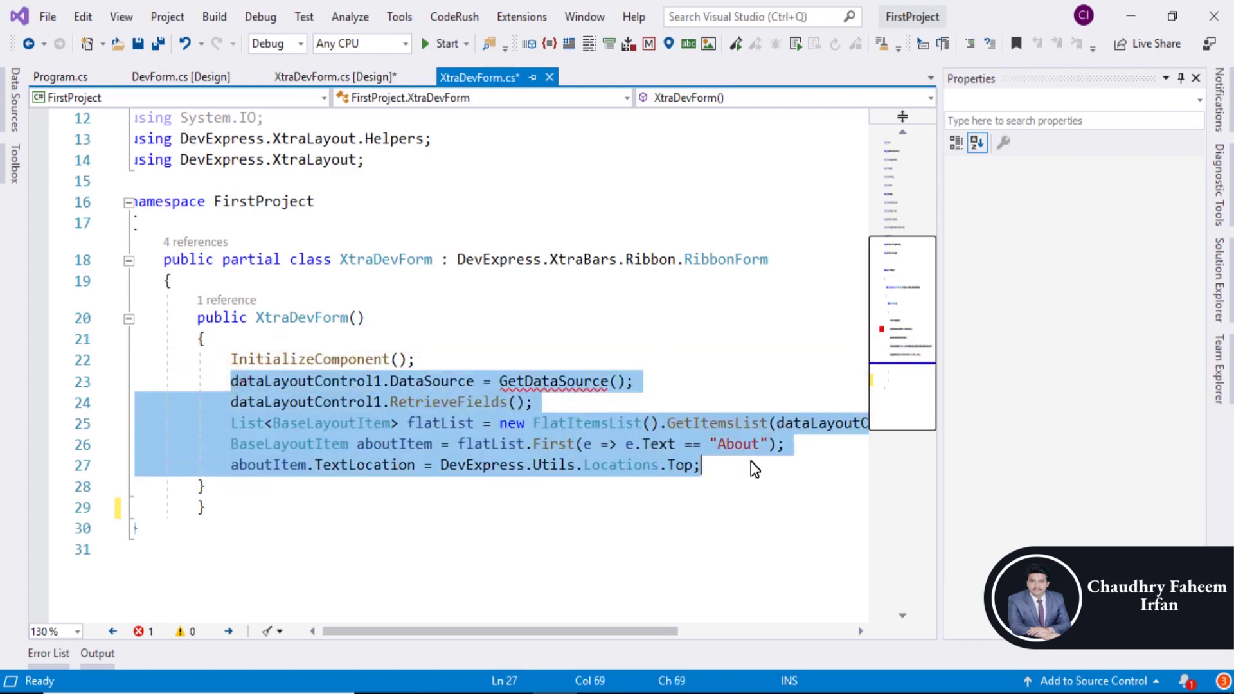
key(Delete)
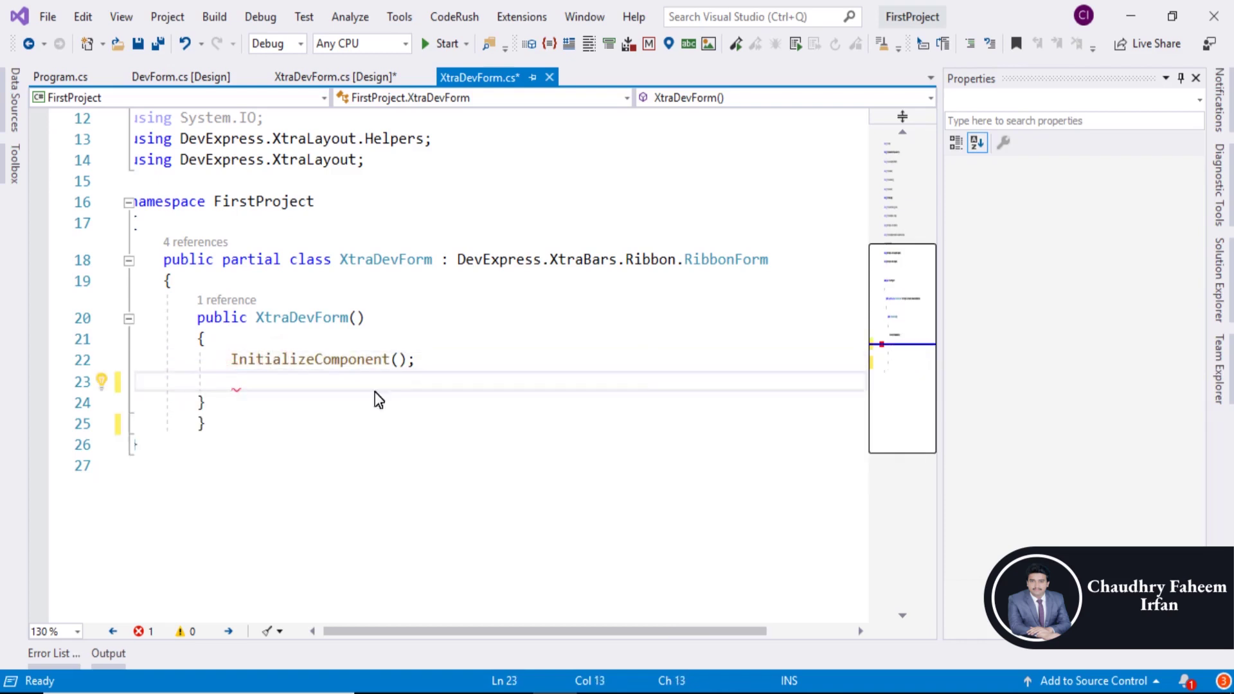
click(200, 421)
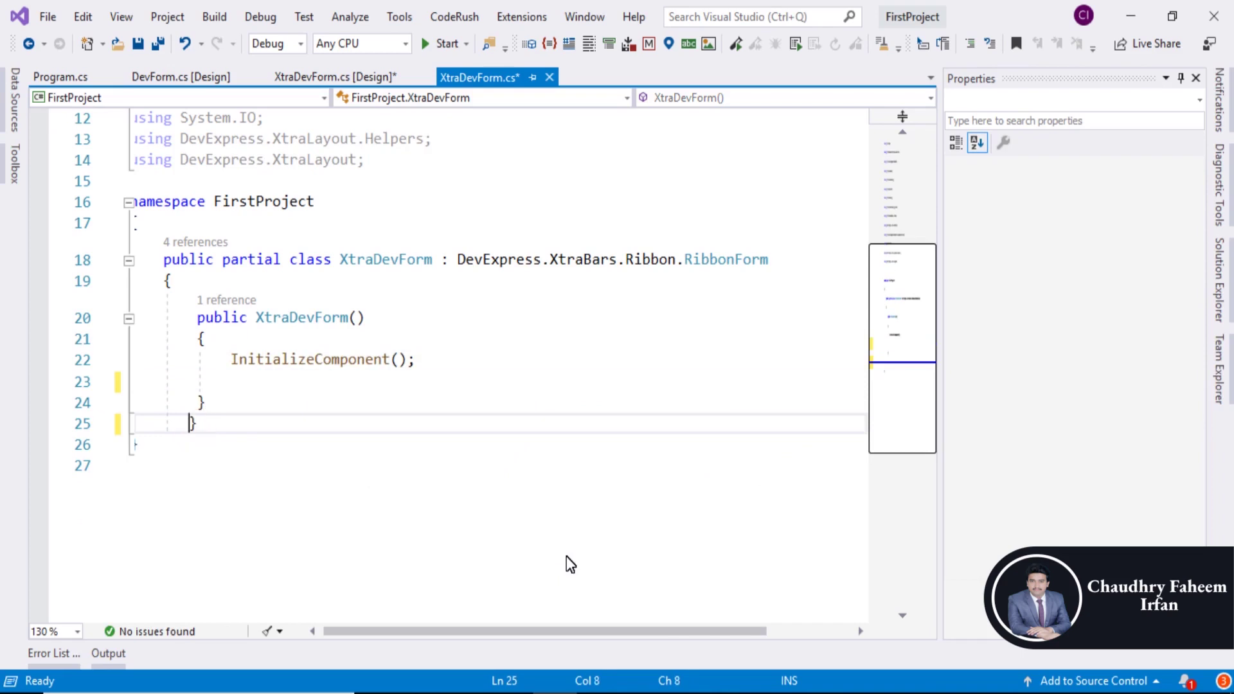
key(BackSpace)
key(BackSpace)
key(ctrl+shift+s)
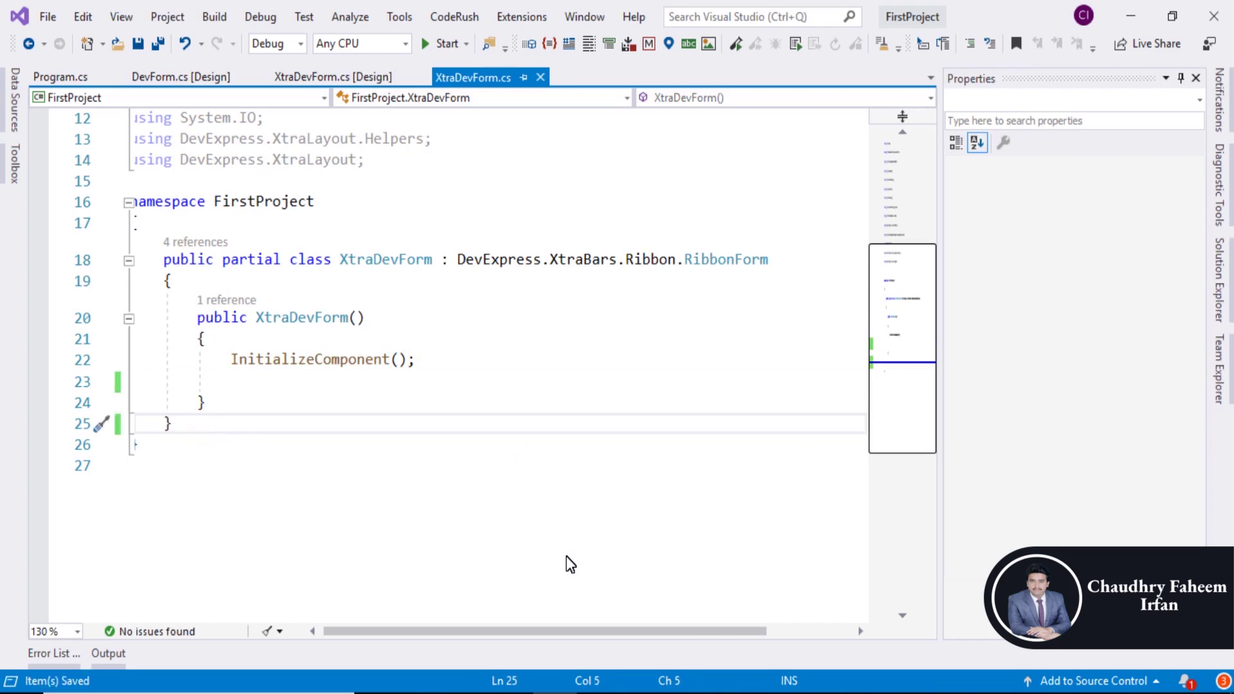
key(Up)
key(Up)
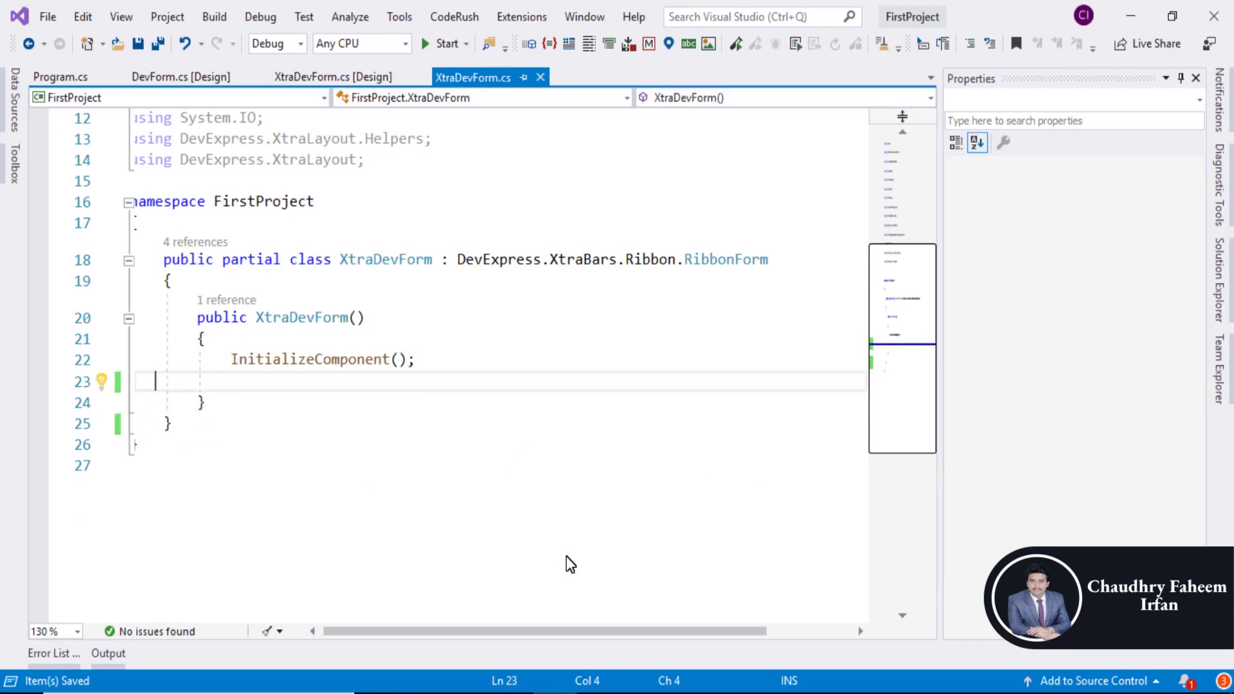
key(BackSpace)
key(BackSpace)
key(BackSpace)
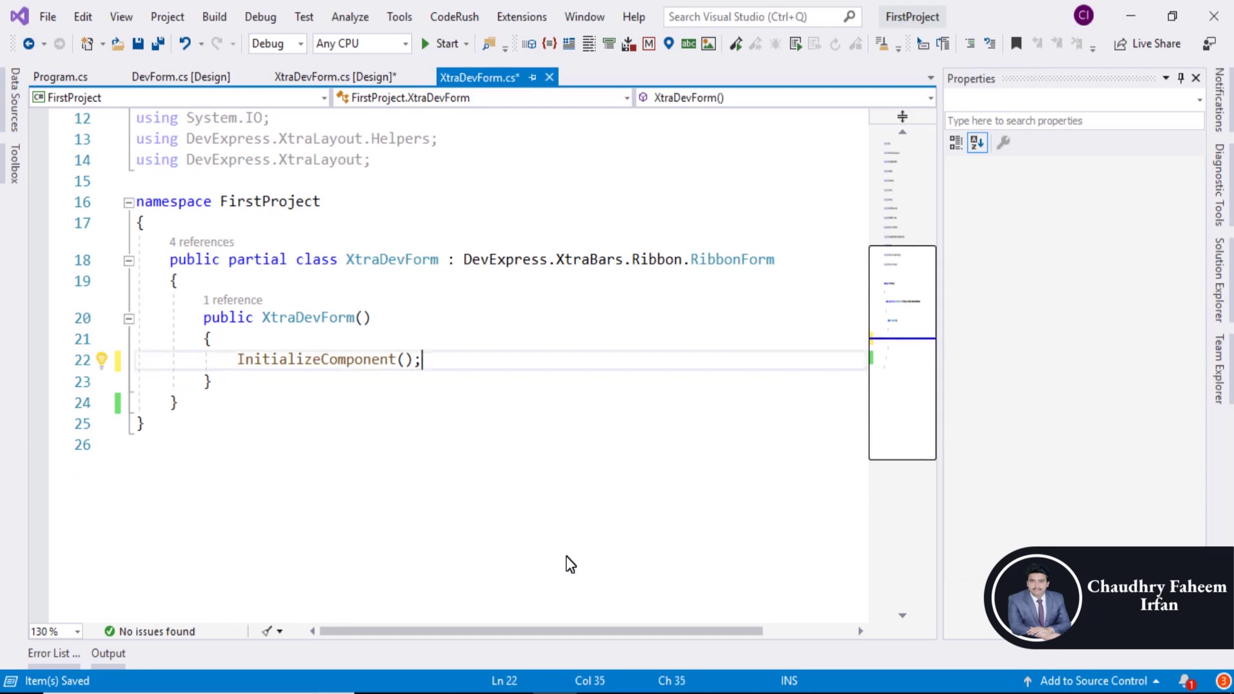
key(ctrl+s)
- Run the project with F5, dismiss the DevExpress trial splash, and maximize the form
key(F5)
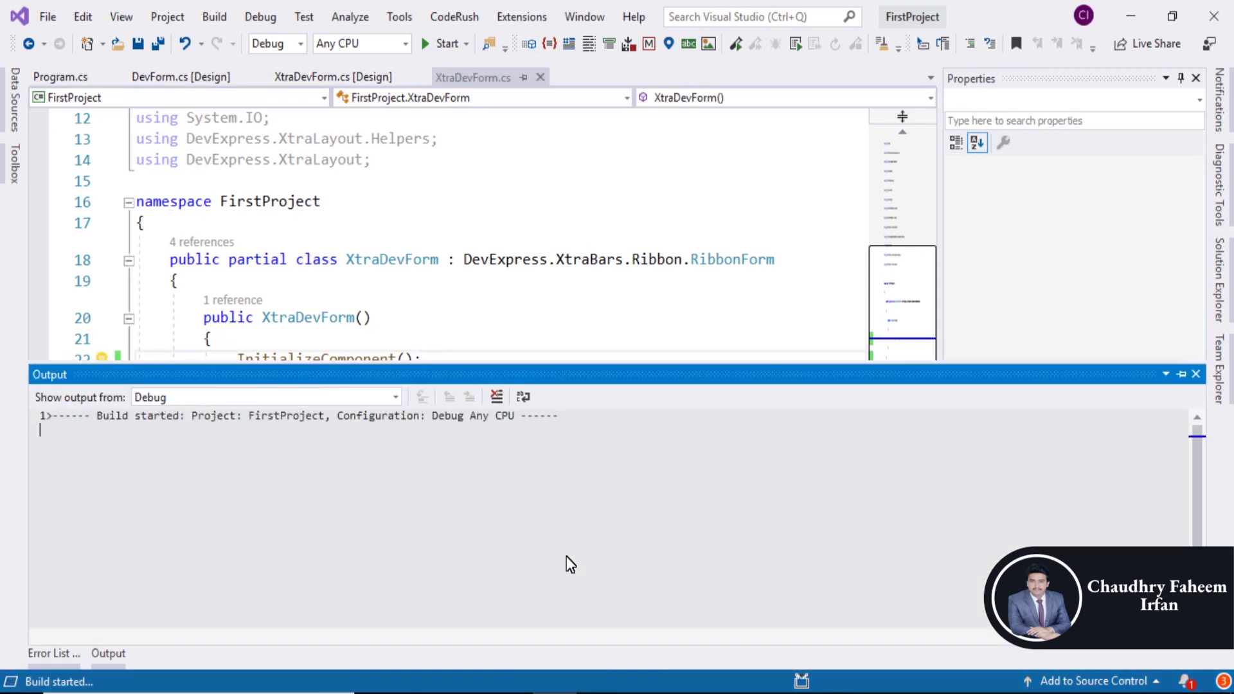
click(530, 292)
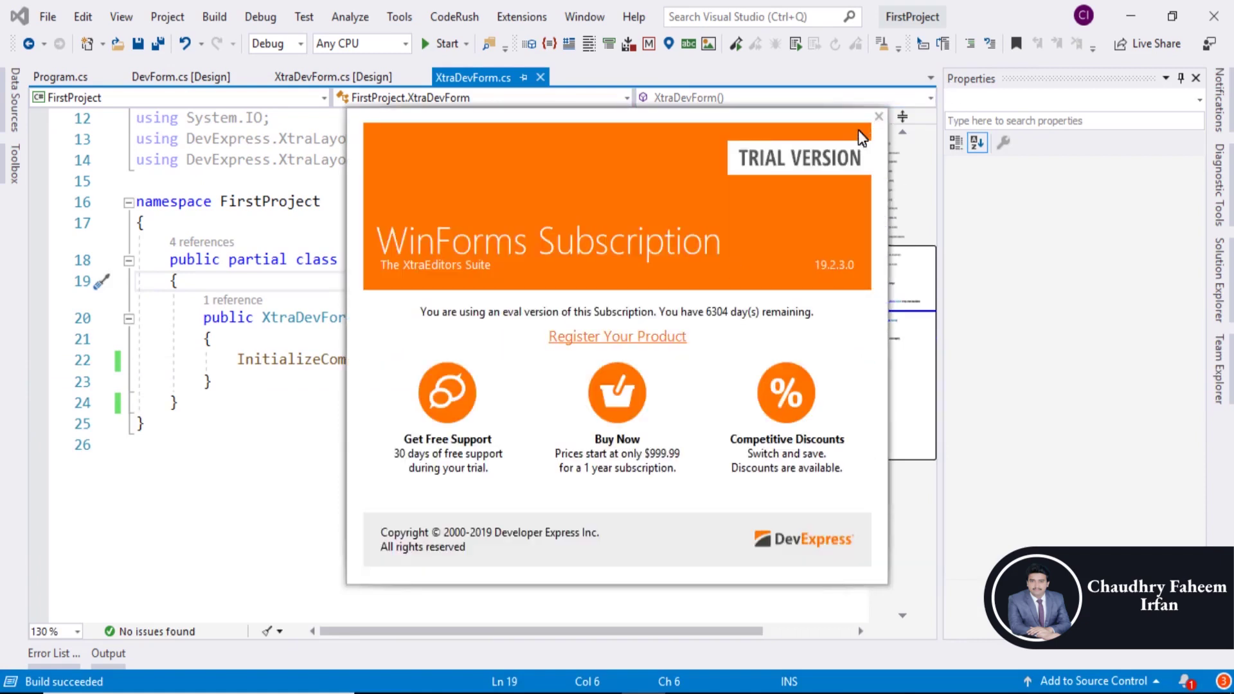
click(880, 120)
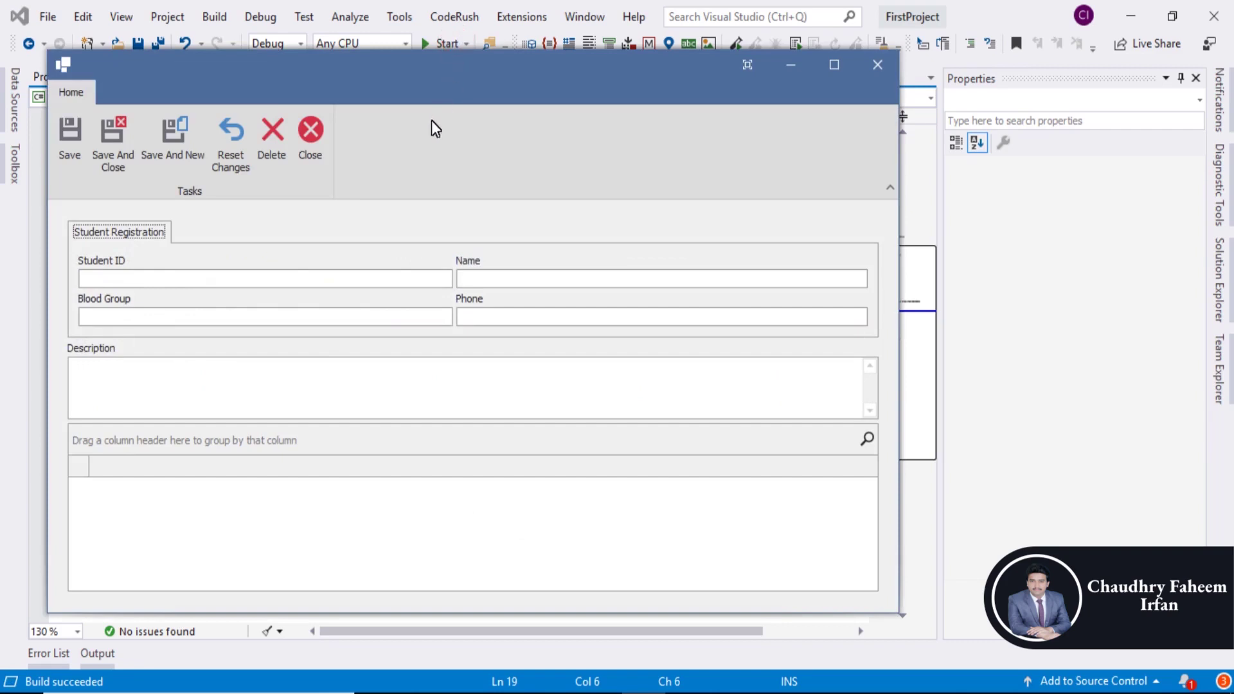
click(834, 64)
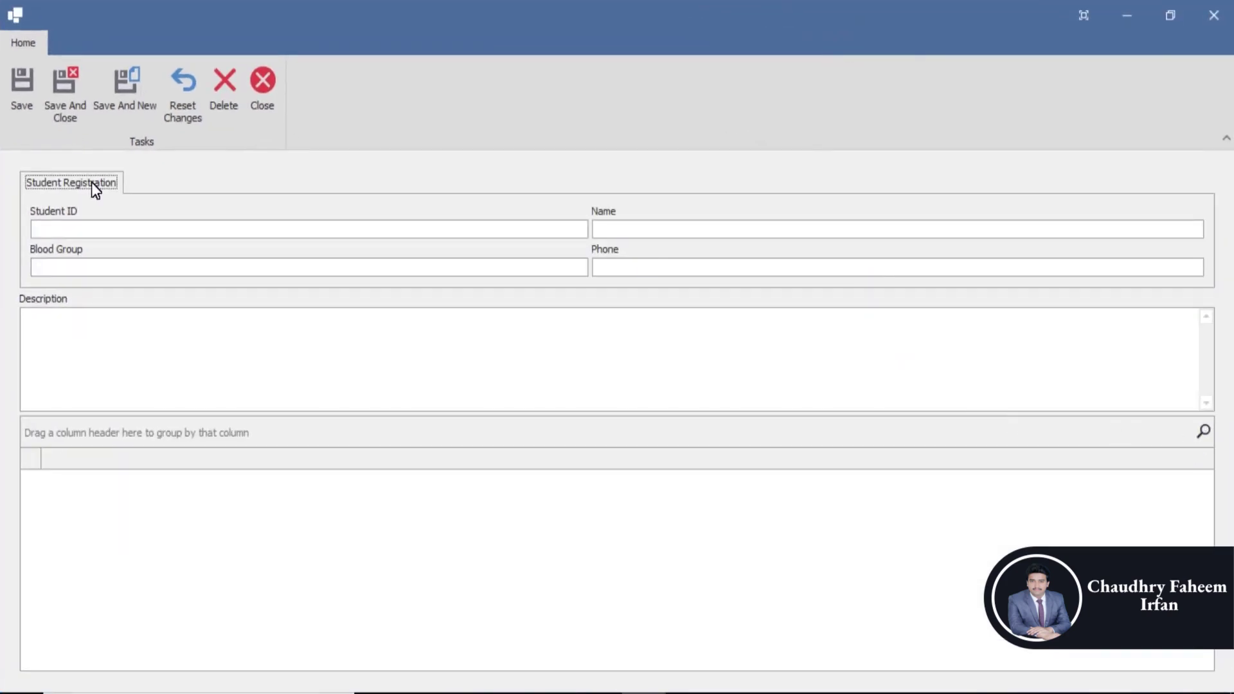
- Enter text in the Student ID field, then close the running application
click(149, 231)
text(Fahe)
text(em)
key(Tab)
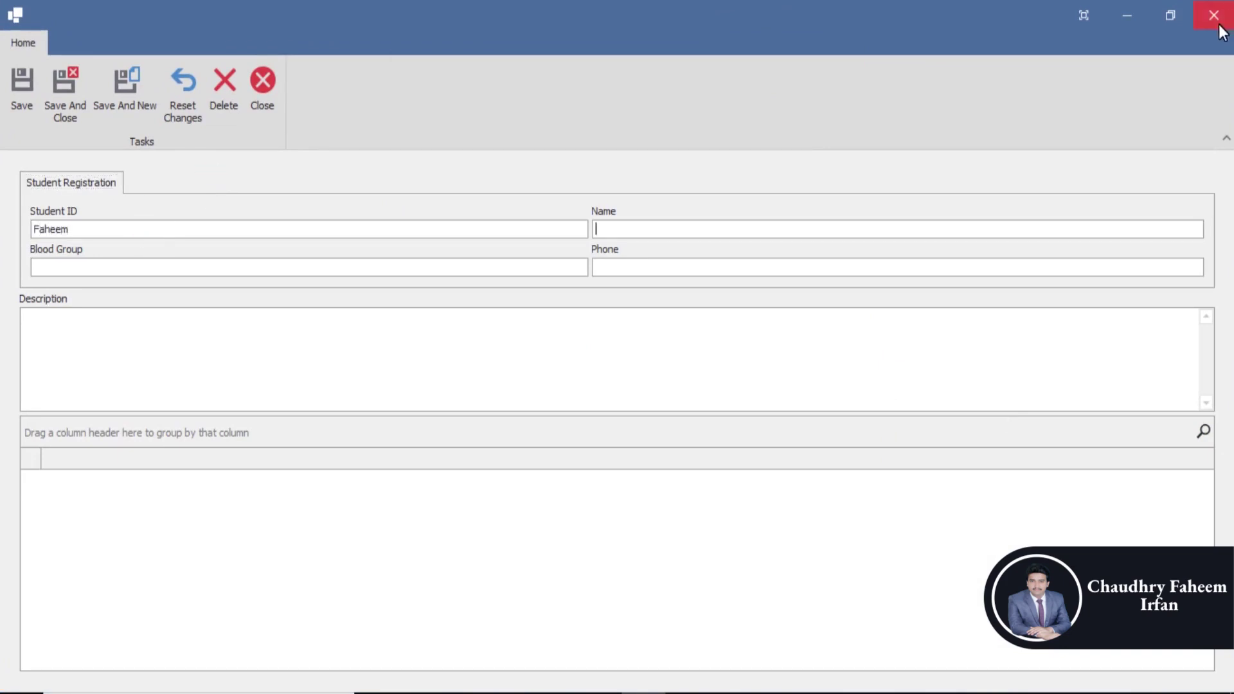
click(1214, 15)
click(446, 381)
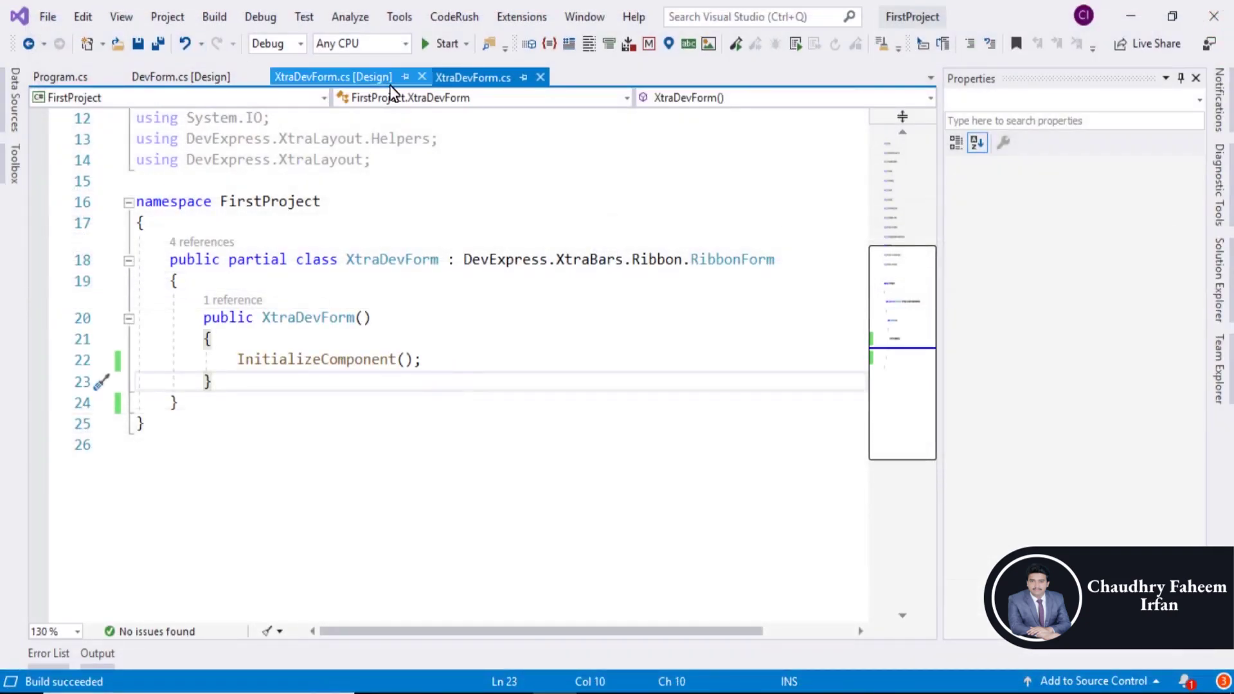
- Generate the BbiSave_ItemClick handler from the Save ribbon button in the designer
click(332, 77)
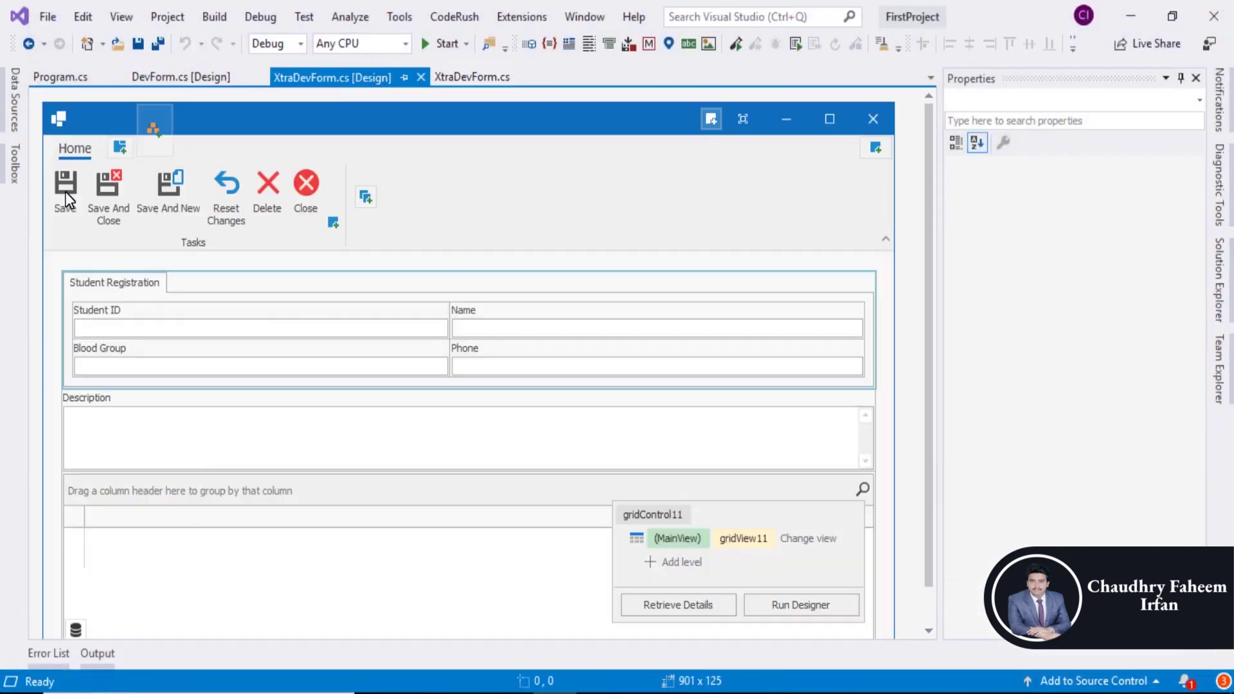
click(66, 198)
double_click(66, 198)
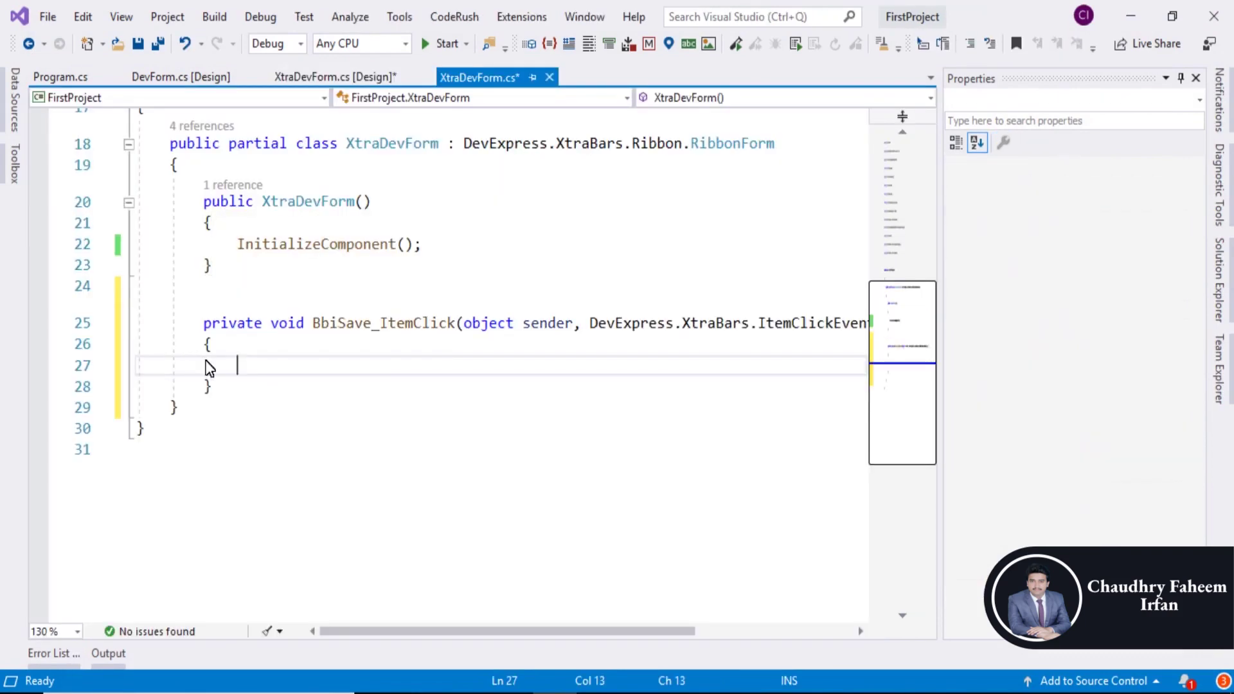
click(332, 77)
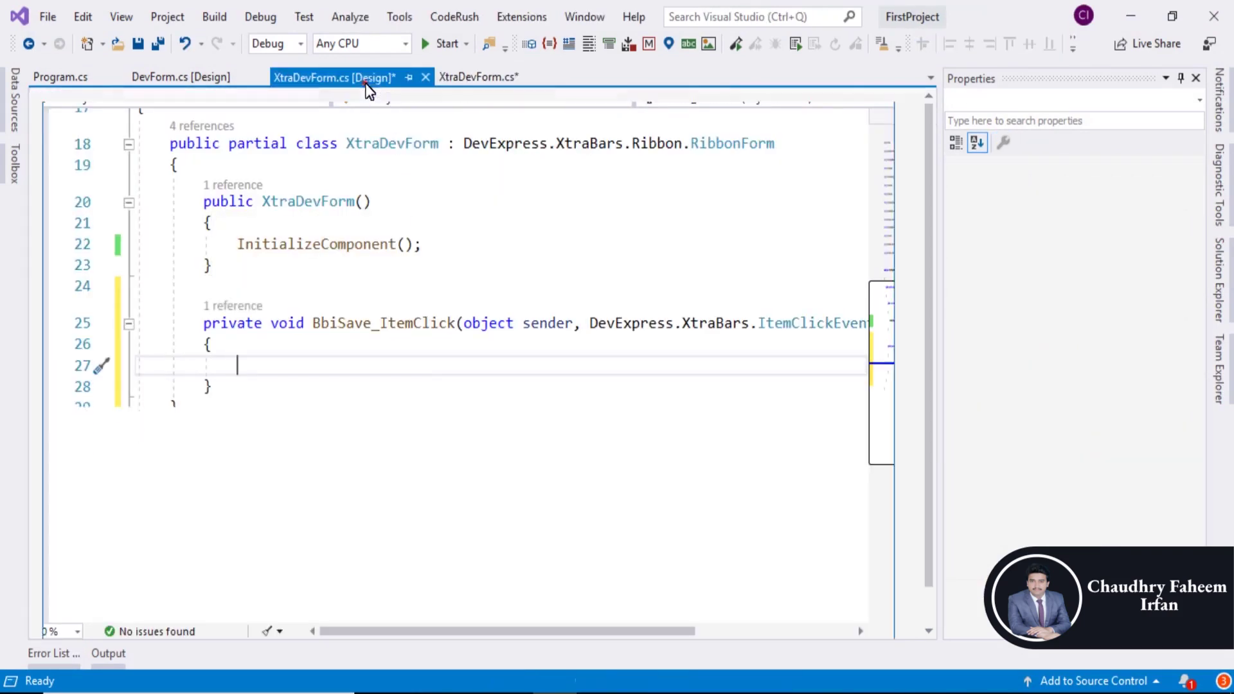
click(121, 326)
- Close the DevForm.cs [Design] and Program.cs tabs and save XtraDevForm.cs
click(180, 78)
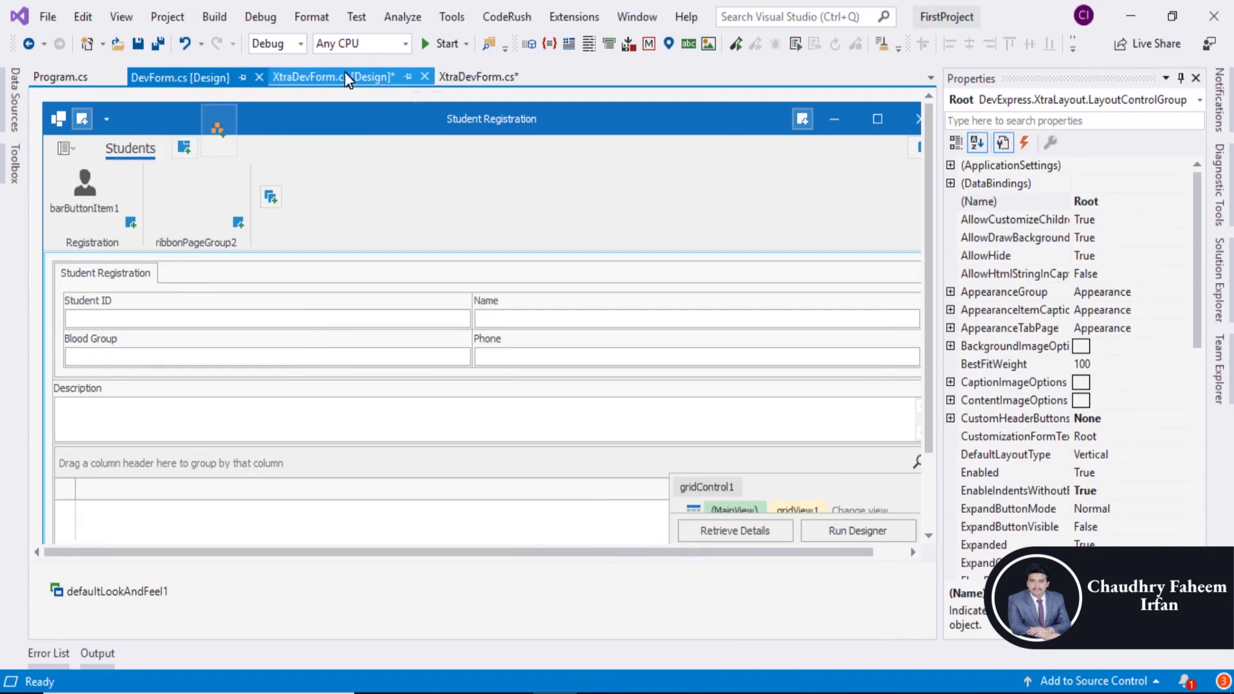
click(194, 77)
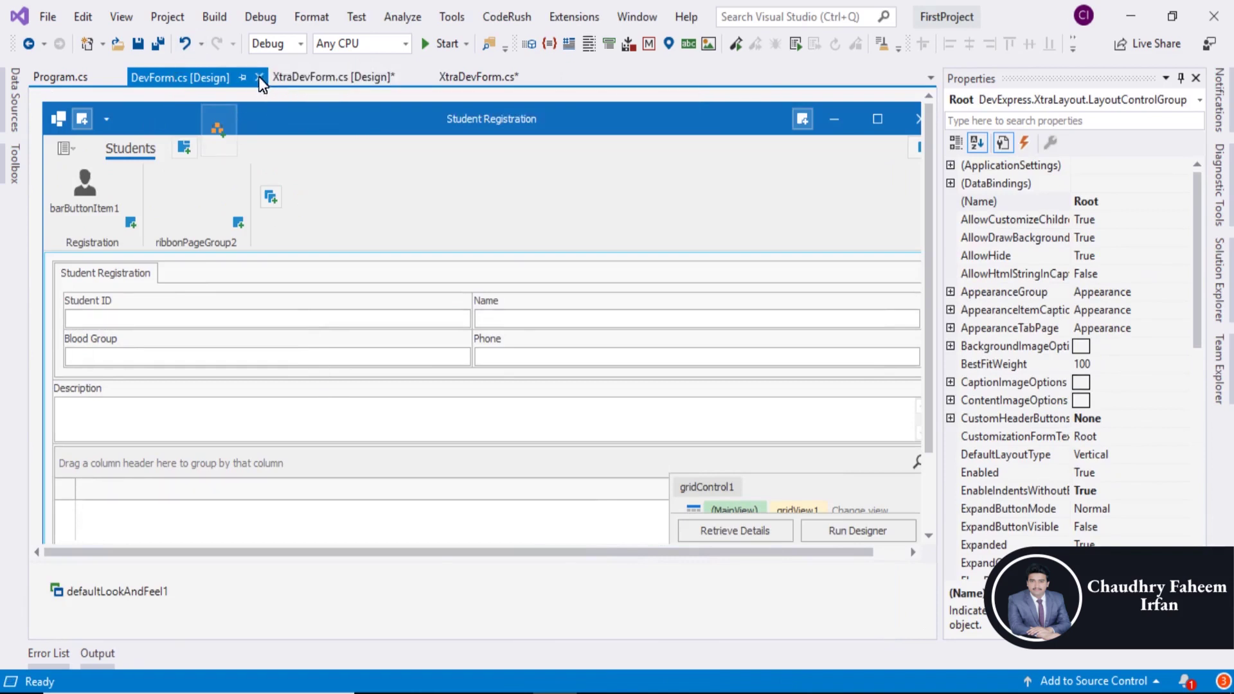
click(258, 77)
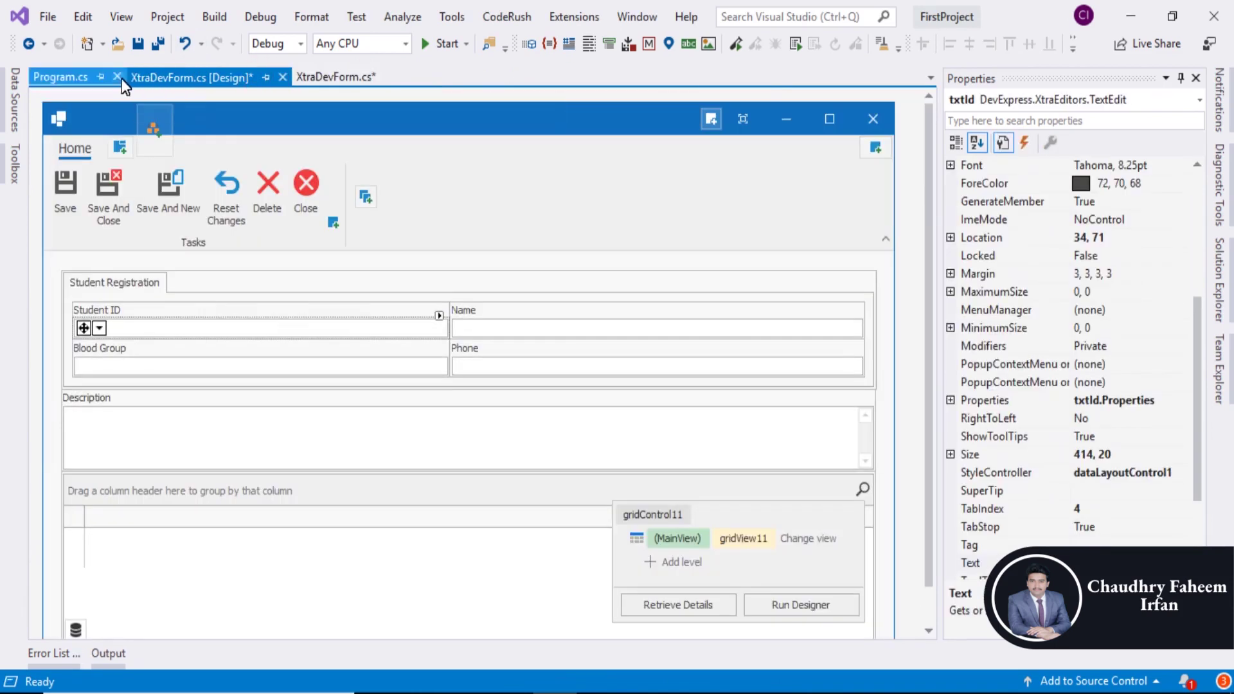
click(112, 77)
click(230, 78)
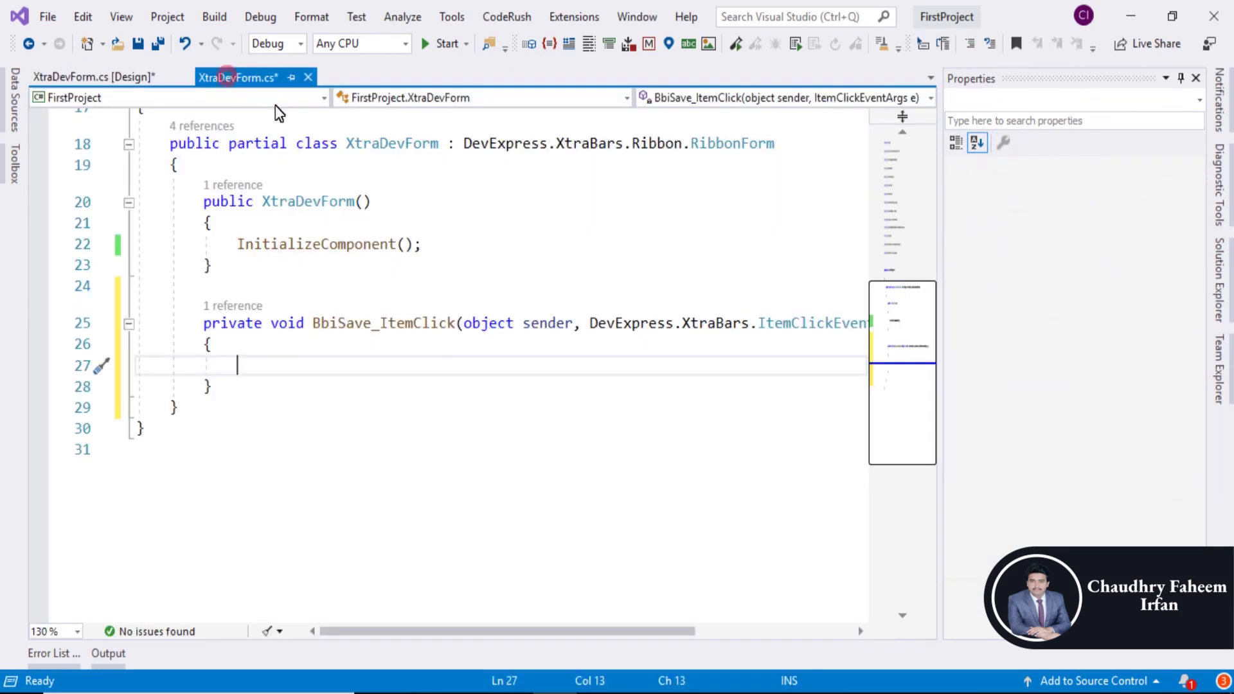
key(ctrl+s)
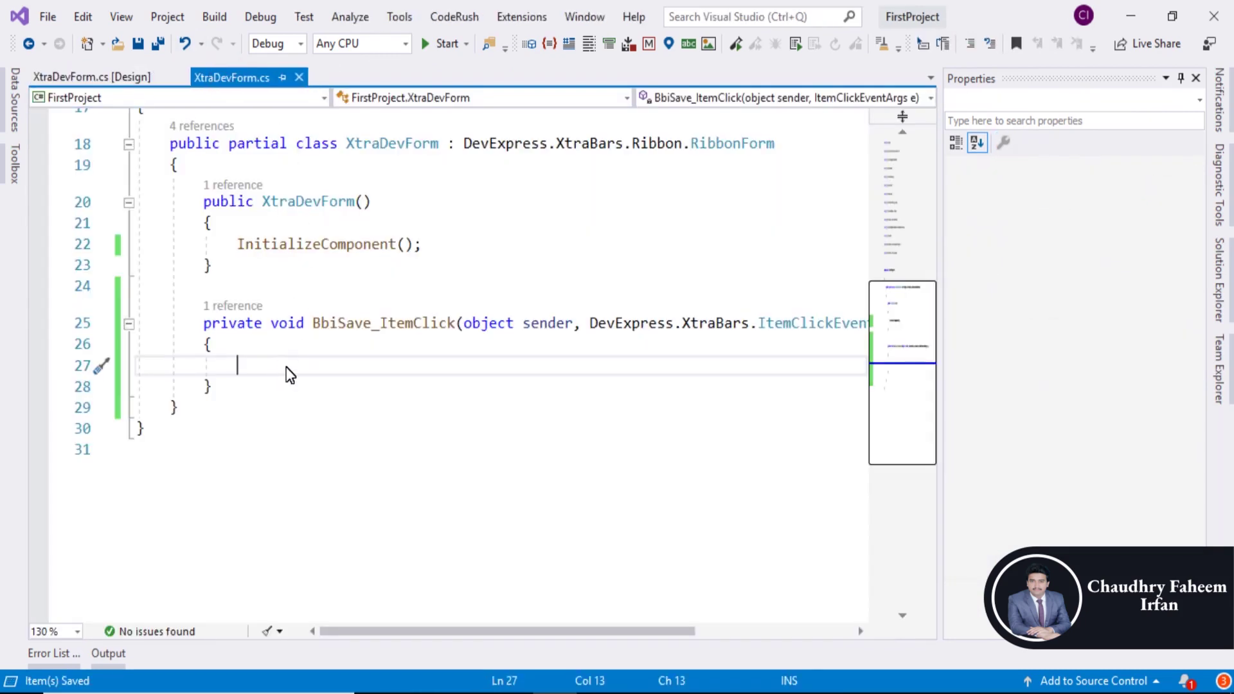
click(123, 77)
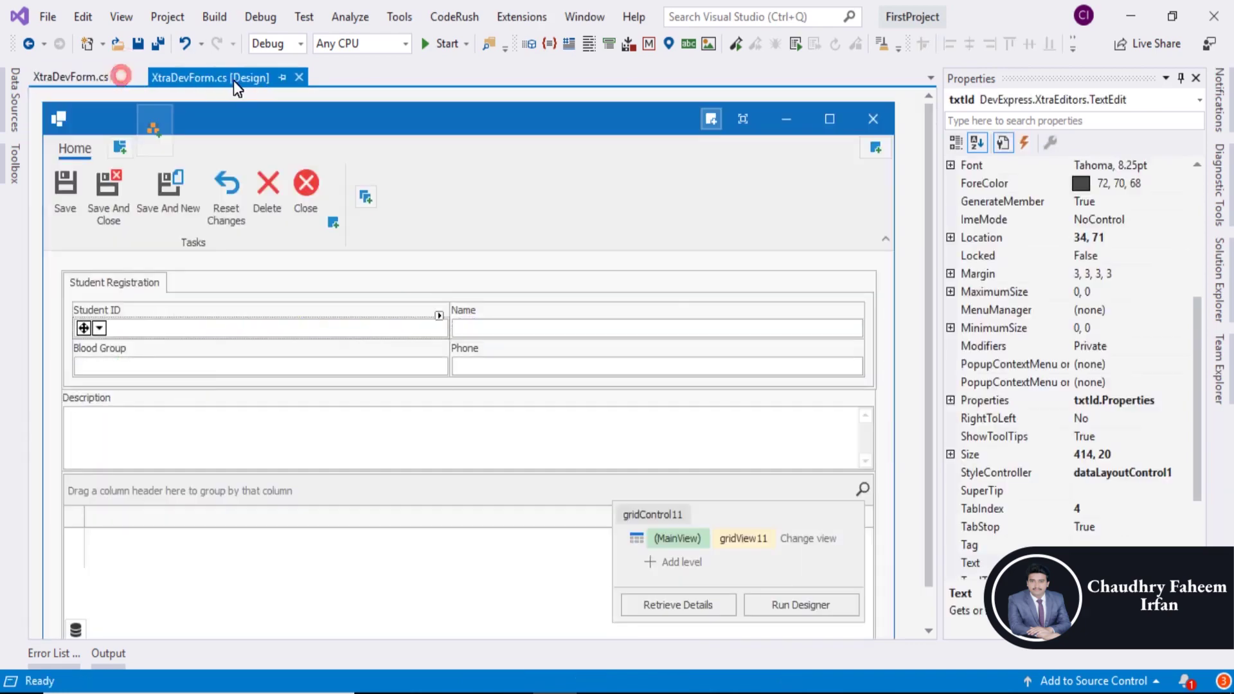
drag(231, 77, 68, 77)
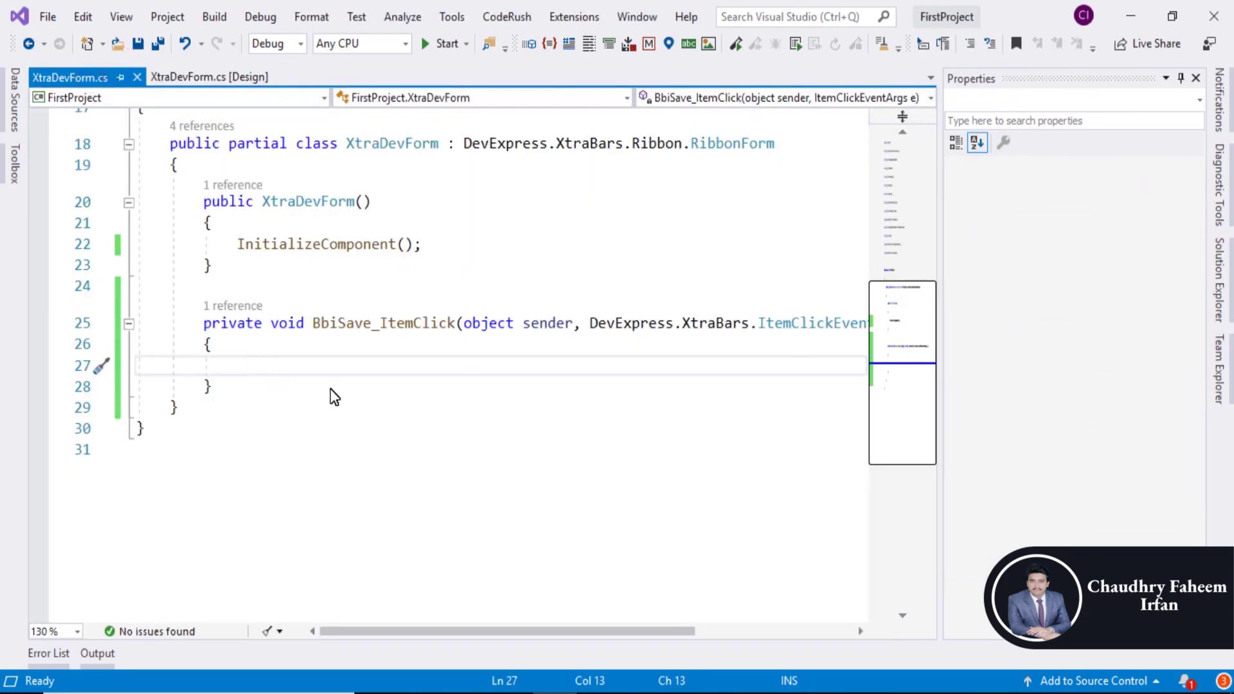
text(int id)
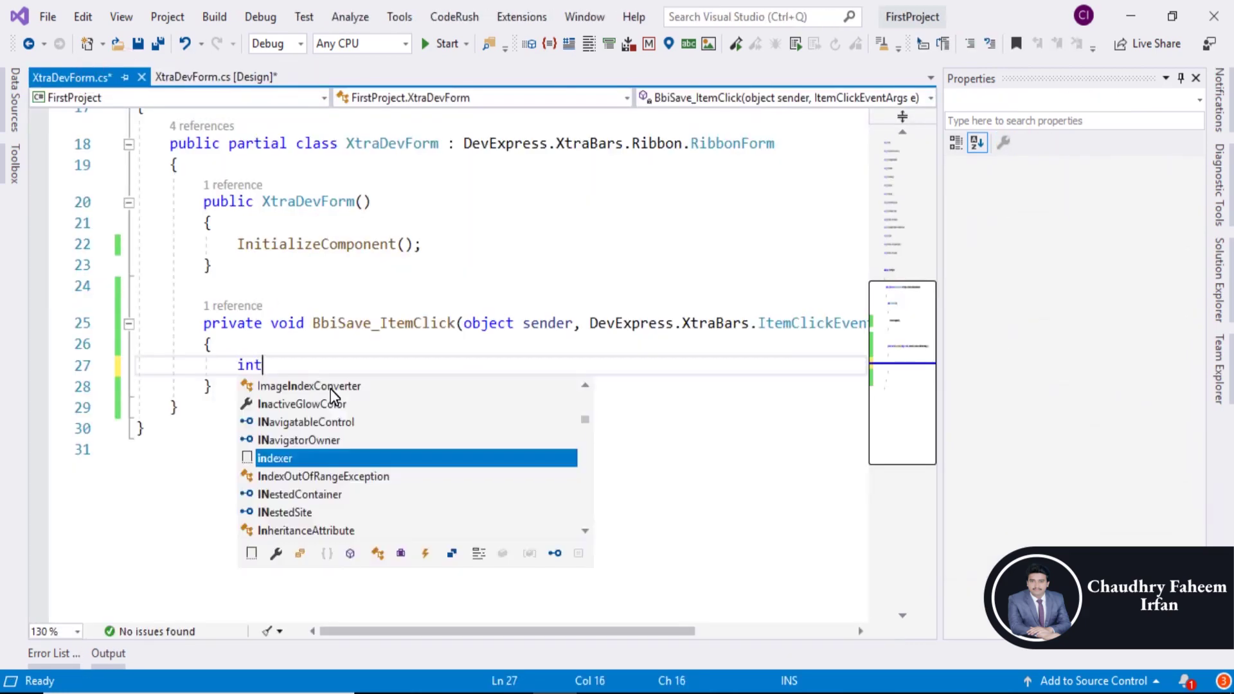
- Add string id = txtId.Text; to the Save handler
key(BackSpace)
key(BackSpace)
key(BackSpace)
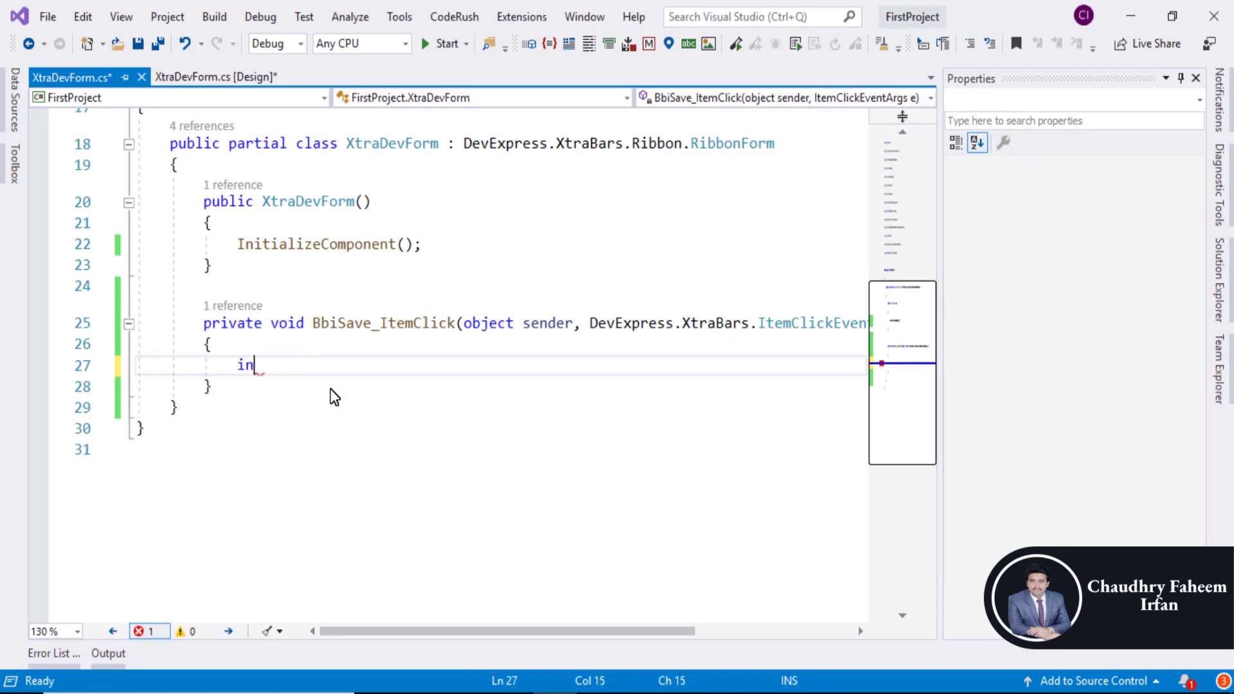
text(string )
text(id = )
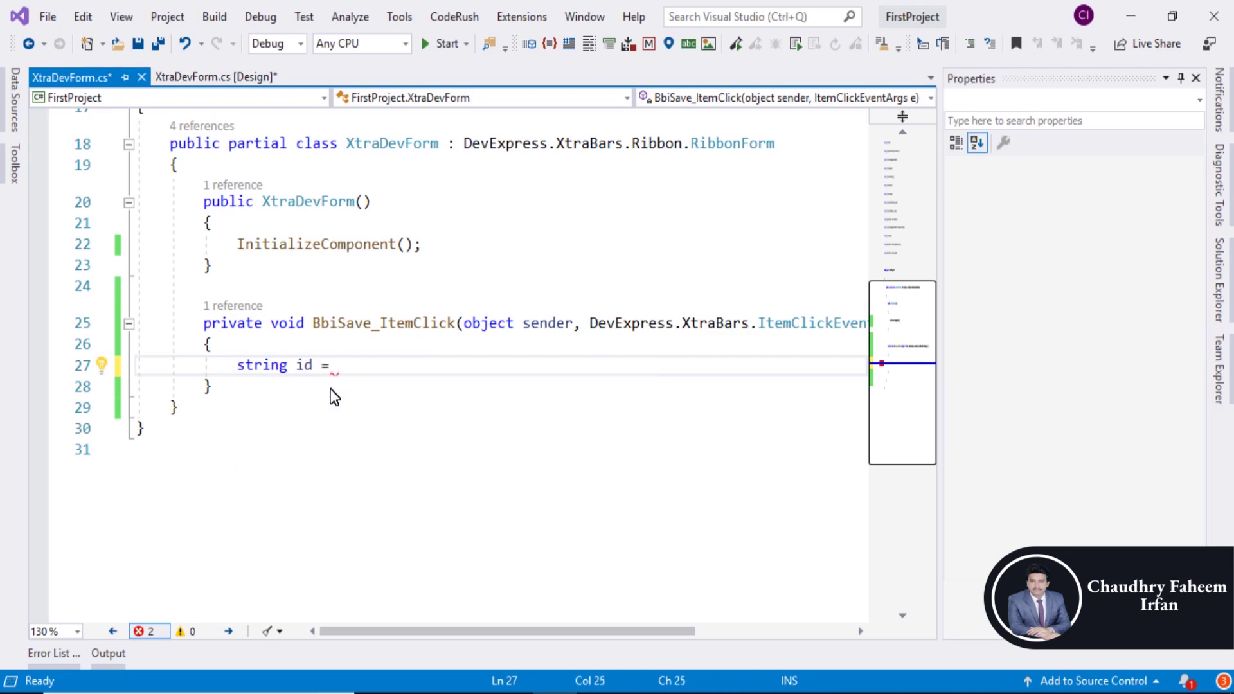
text(txt)
key(Down)
key(Tab)
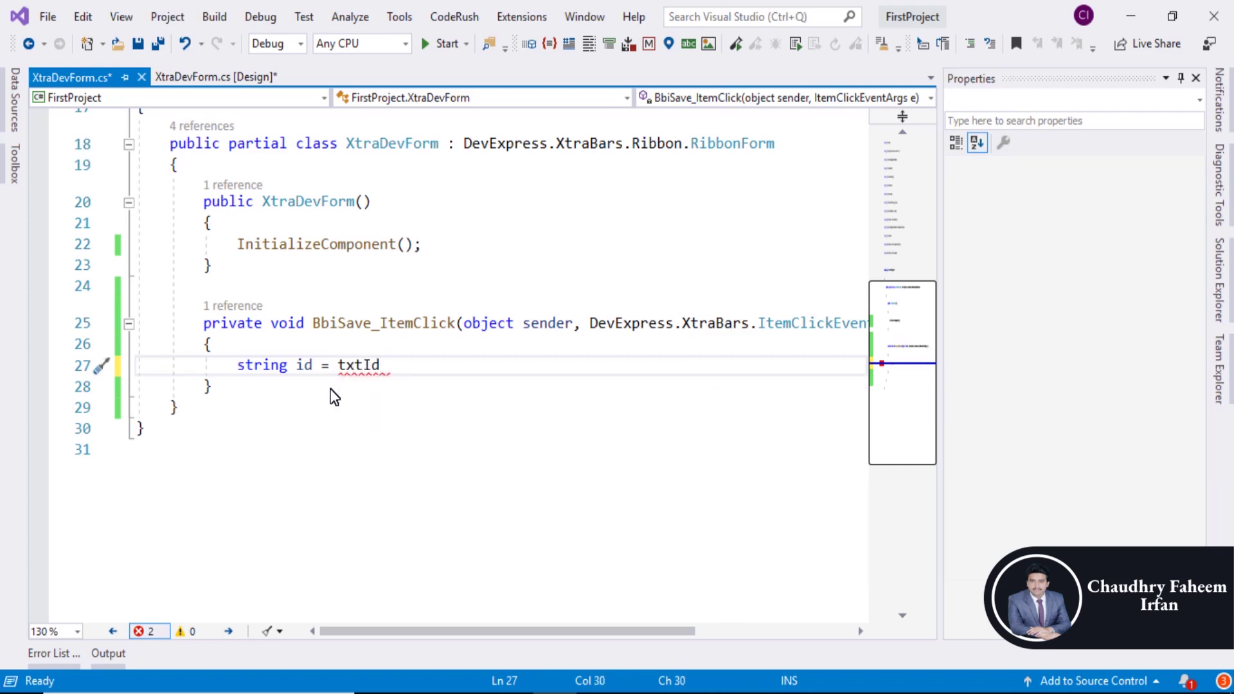
text(.tex)
key(Tab)
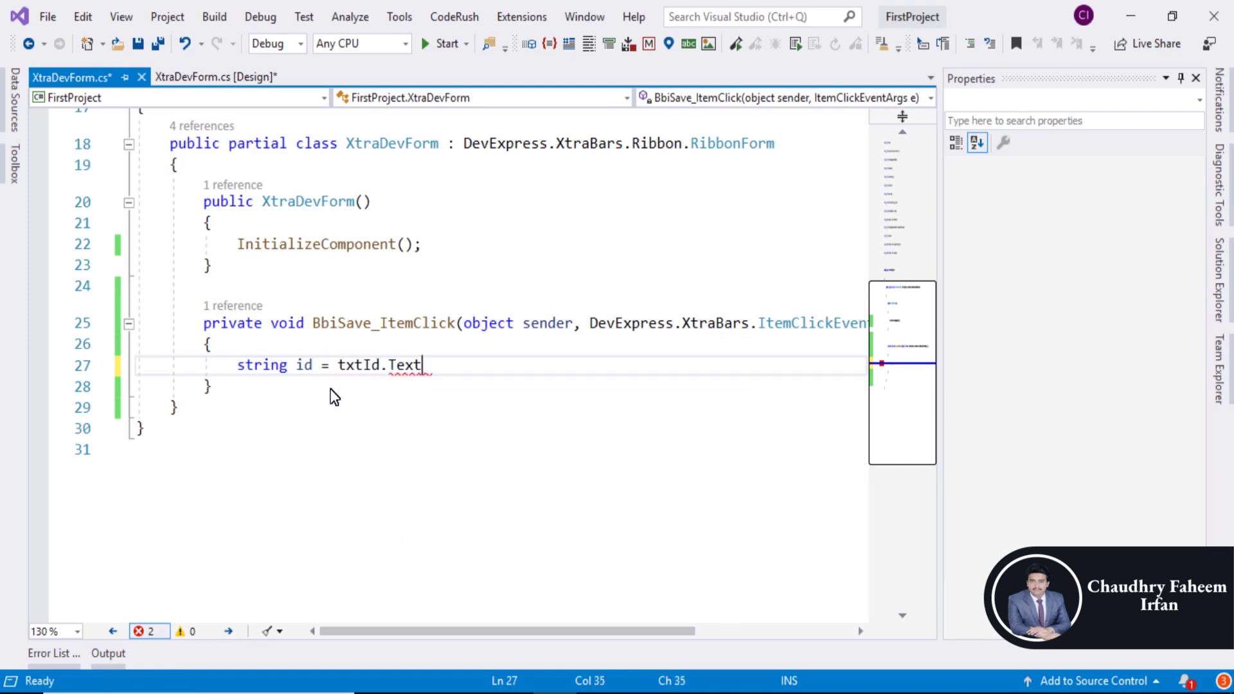
text(;)
key(Return)
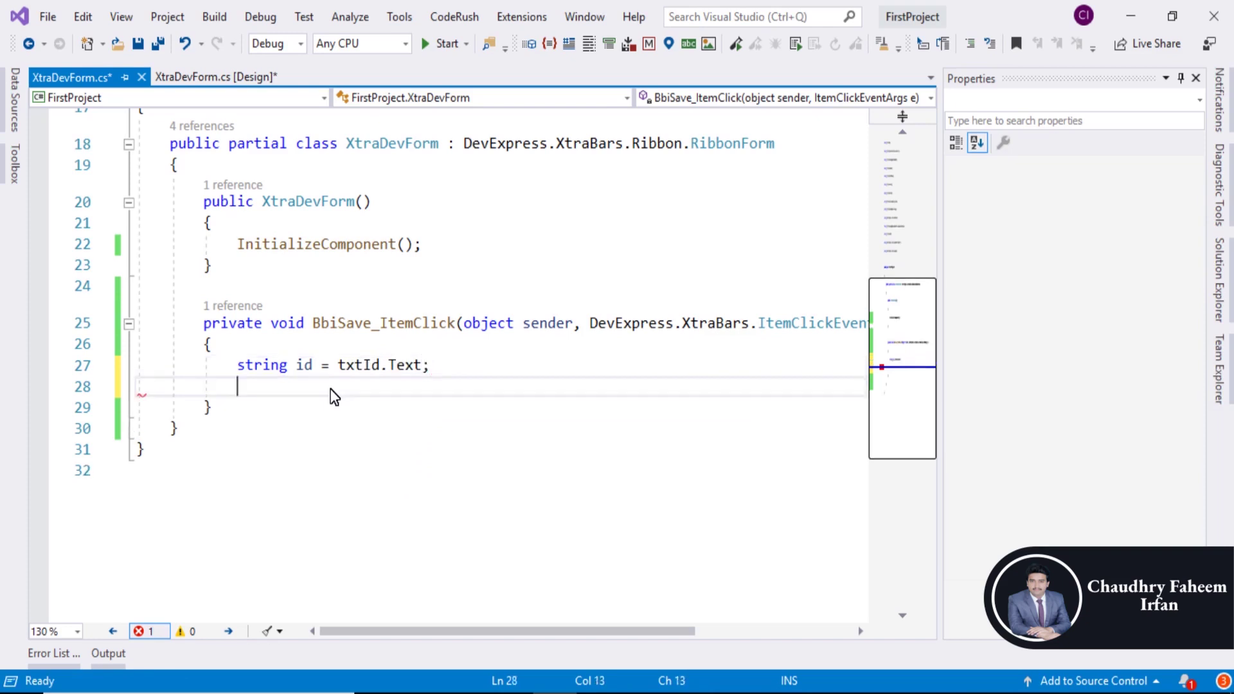
text(Mess)
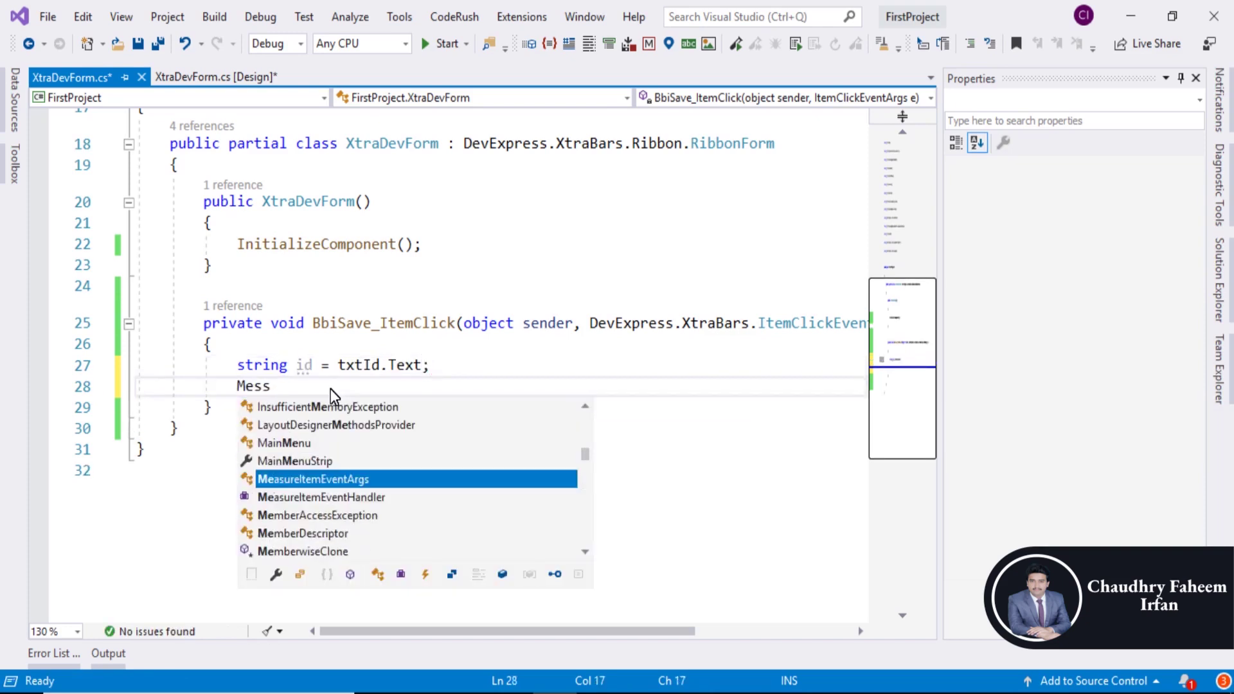
- Add MessageBox.Show("ID is: " + id); below it, then return to the designer
key(Down)
key(Down)
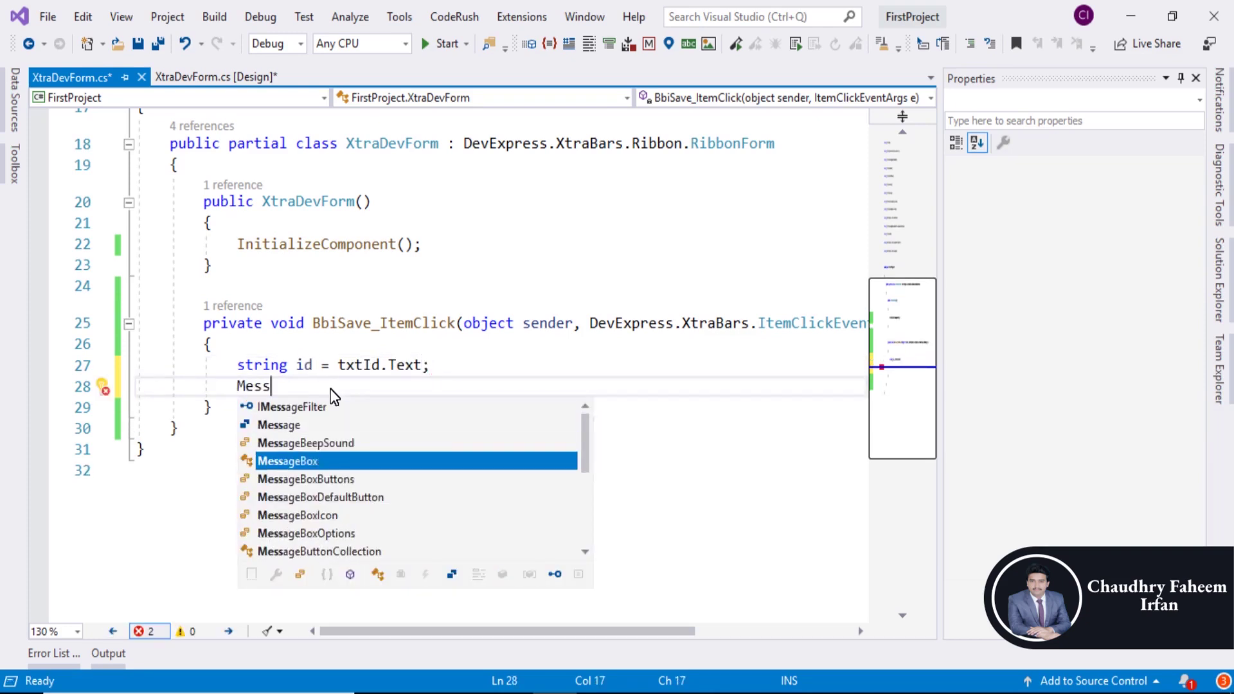
key(Tab)
text(.sh)
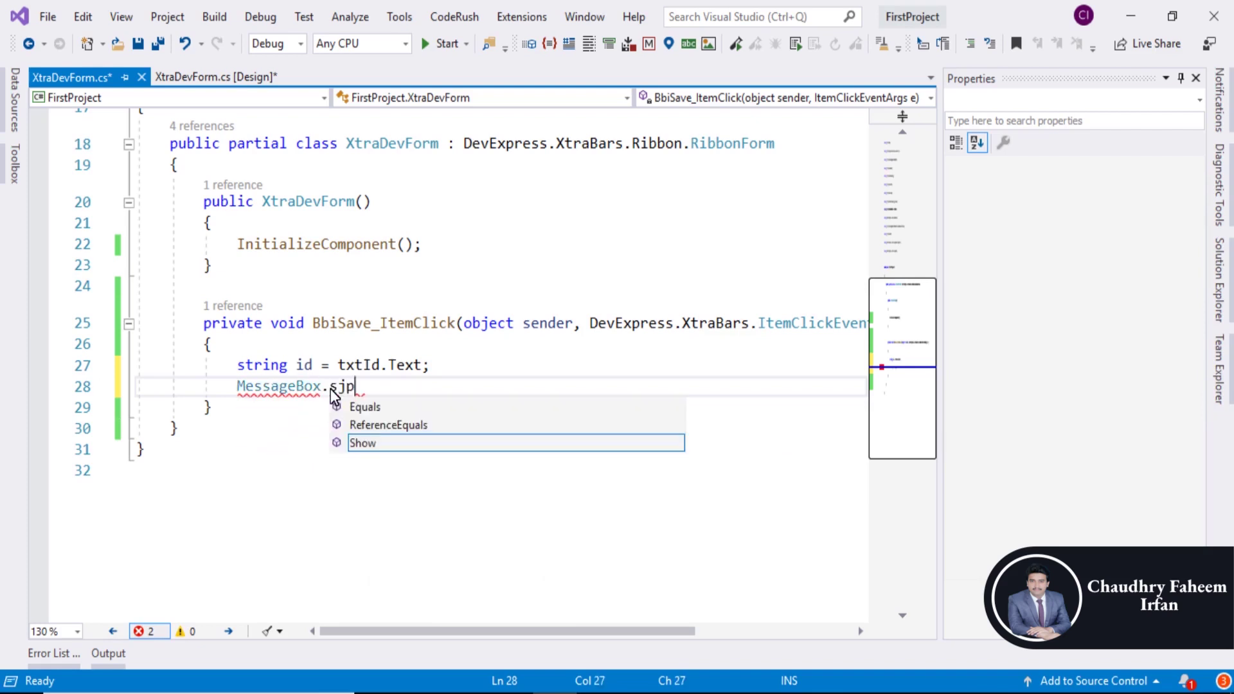
key(Tab)
text(("ID )
text(: "+i)
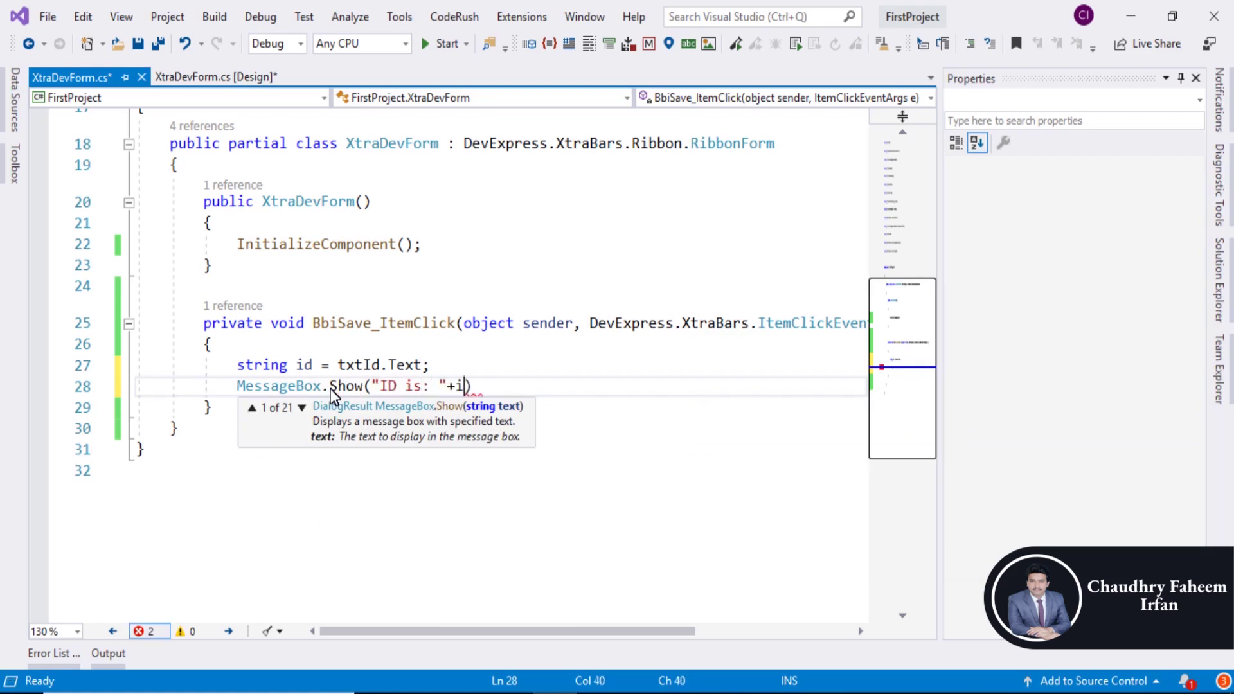
text( id)
key(End)
text(;)
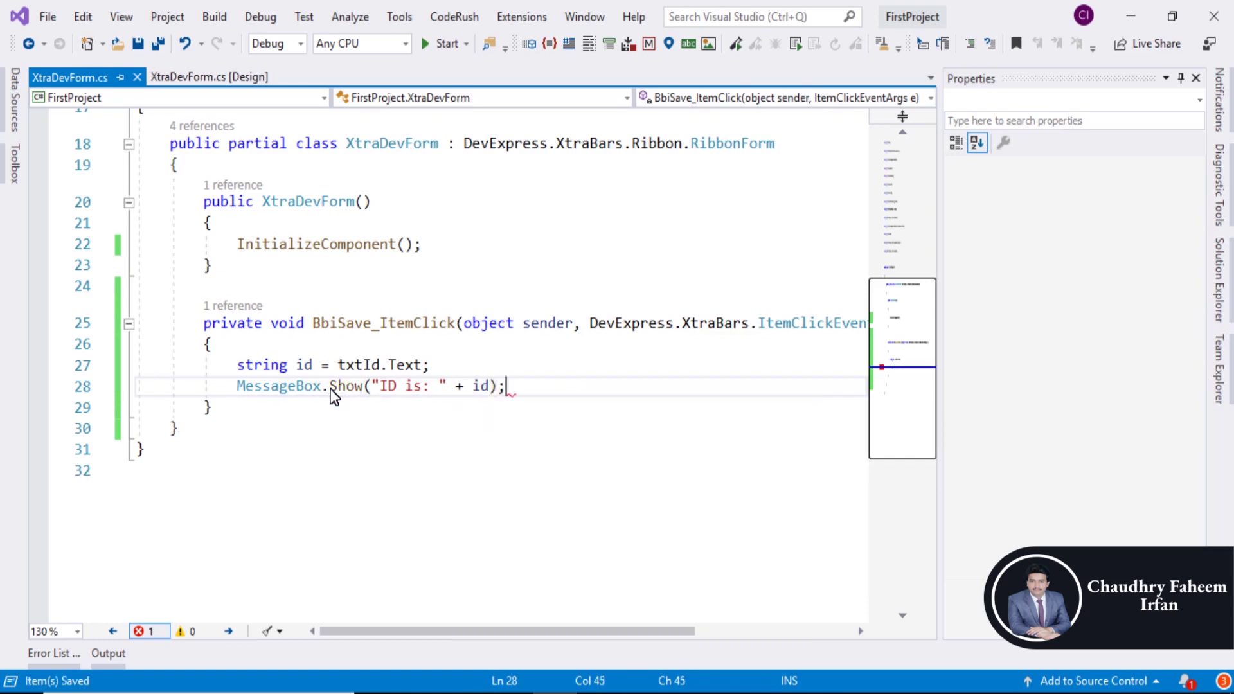
click(158, 44)
click(210, 77)
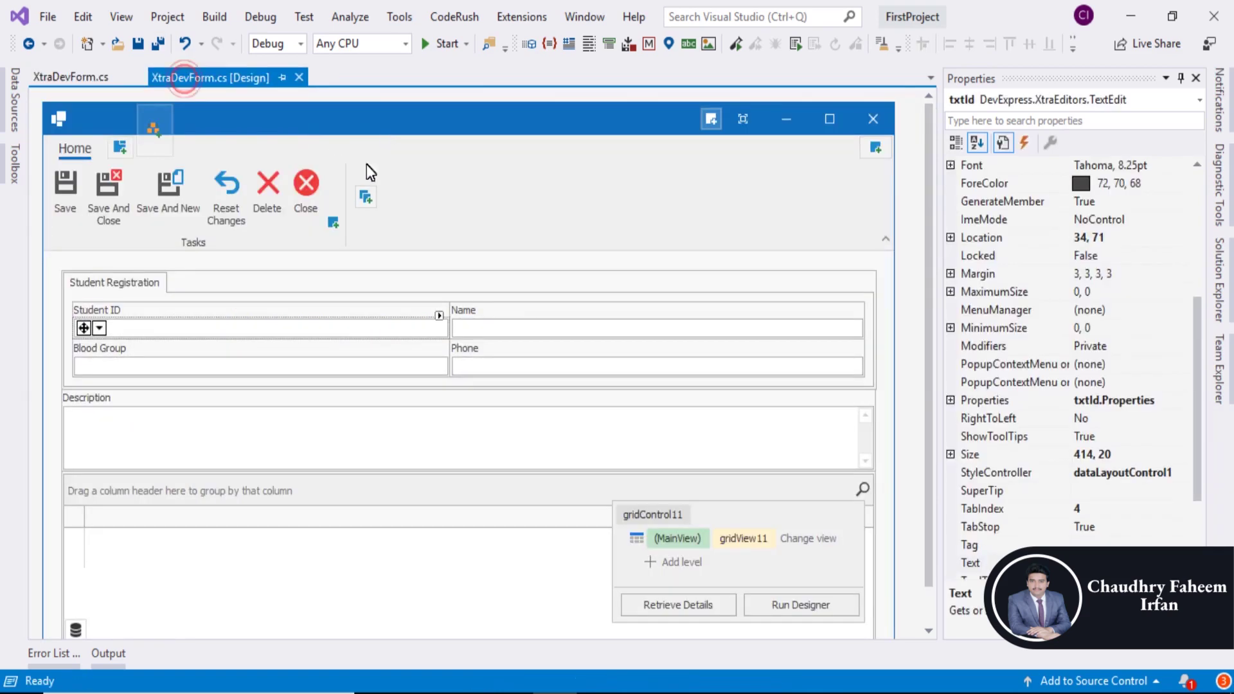
- Add BbiReset_ItemClick with txtId.Text = "";, save, and return to the designer
double_click(230, 198)
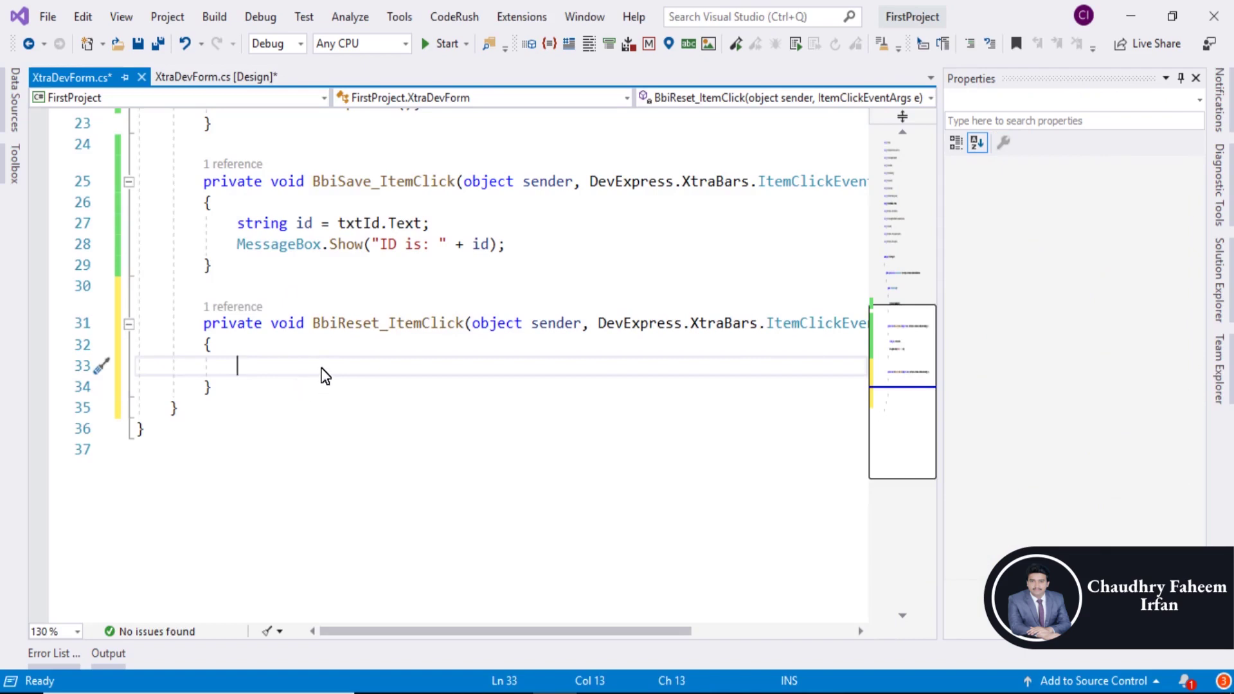
text(txt)
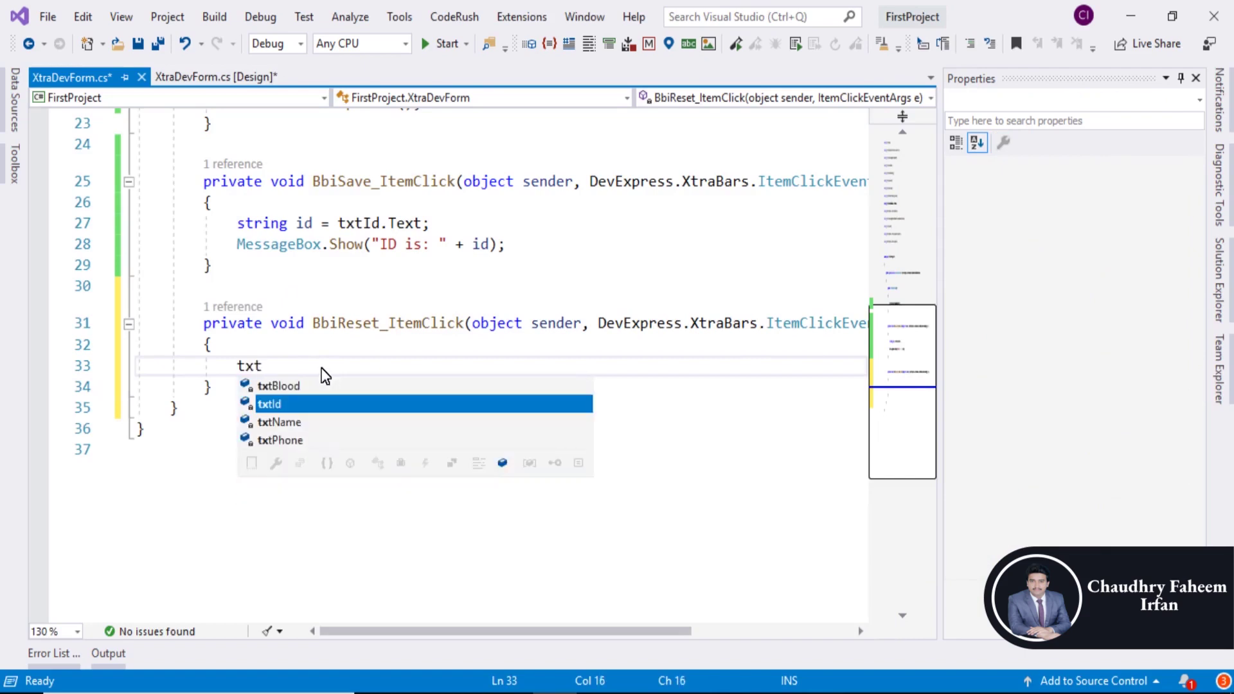
key(Tab)
text(te)
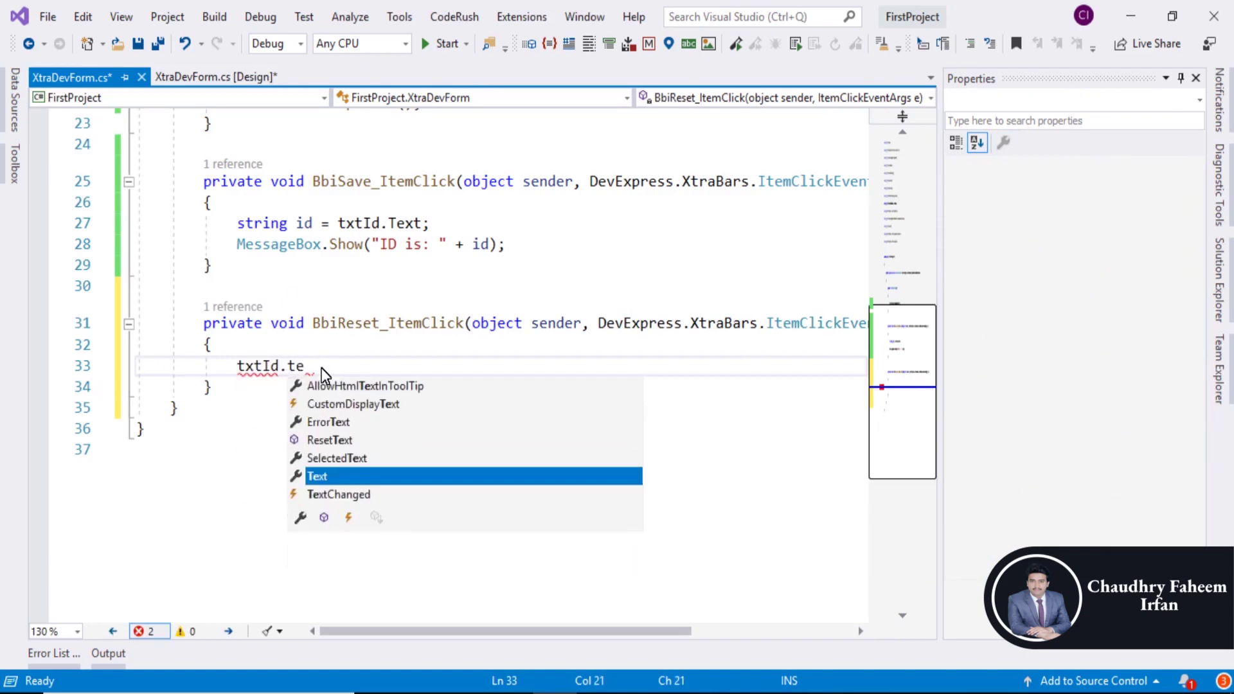
key(Tab)
text("";)
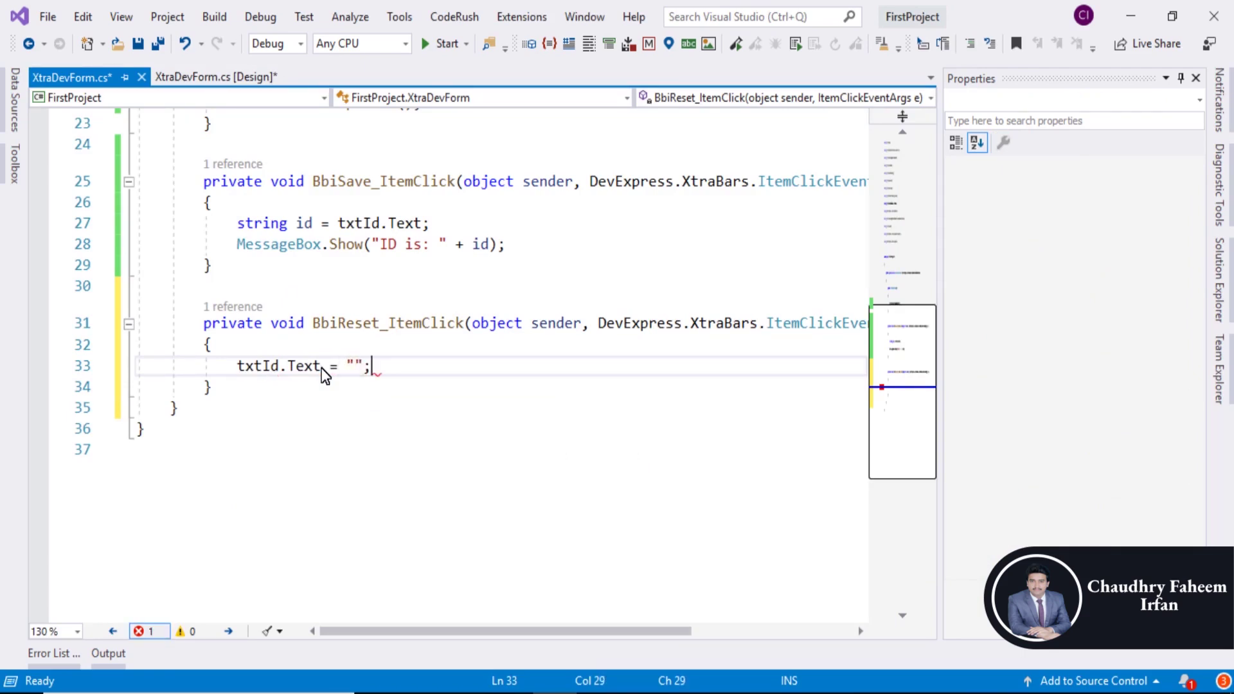
key(ctrl+s)
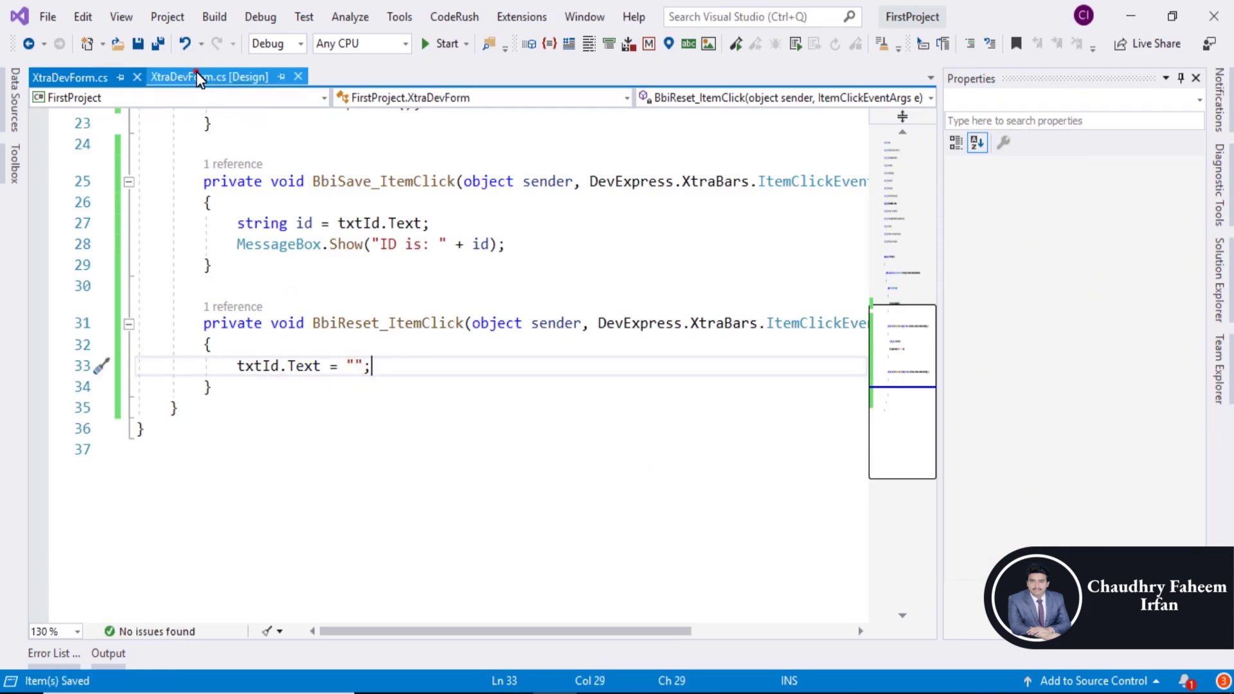
click(196, 77)
- Add BbiClose_ItemClick calling this.Close();, save, and start the application
click(444, 212)
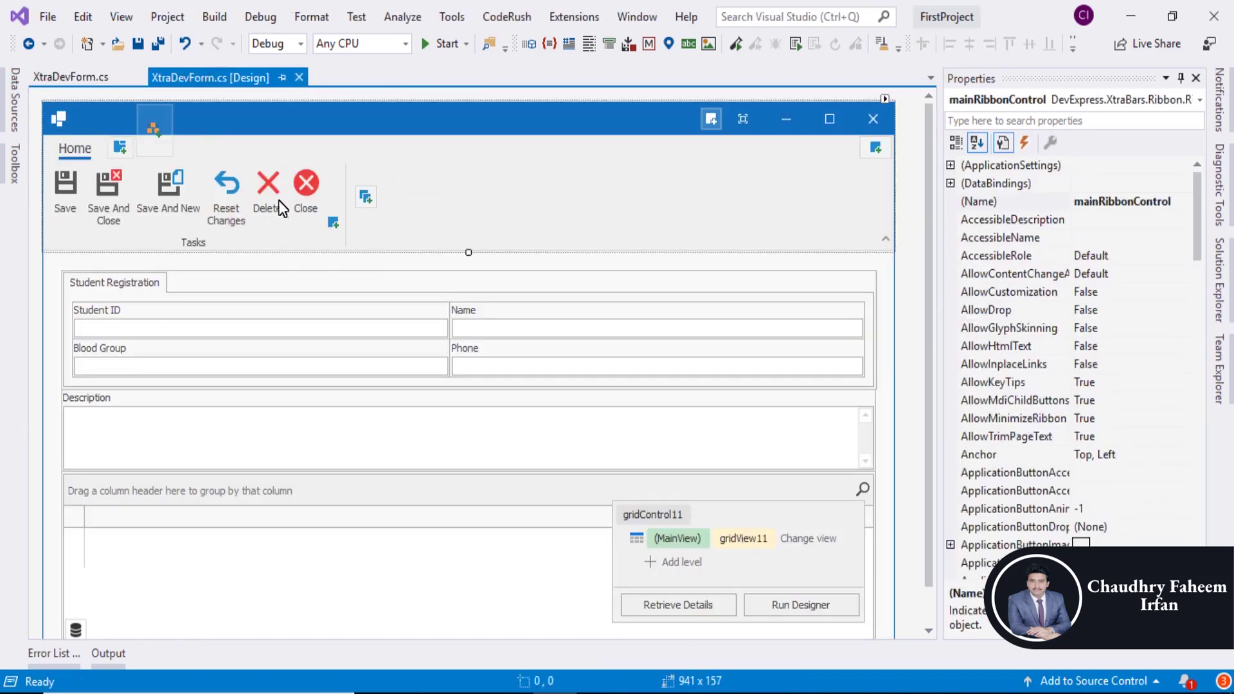
double_click(307, 188)
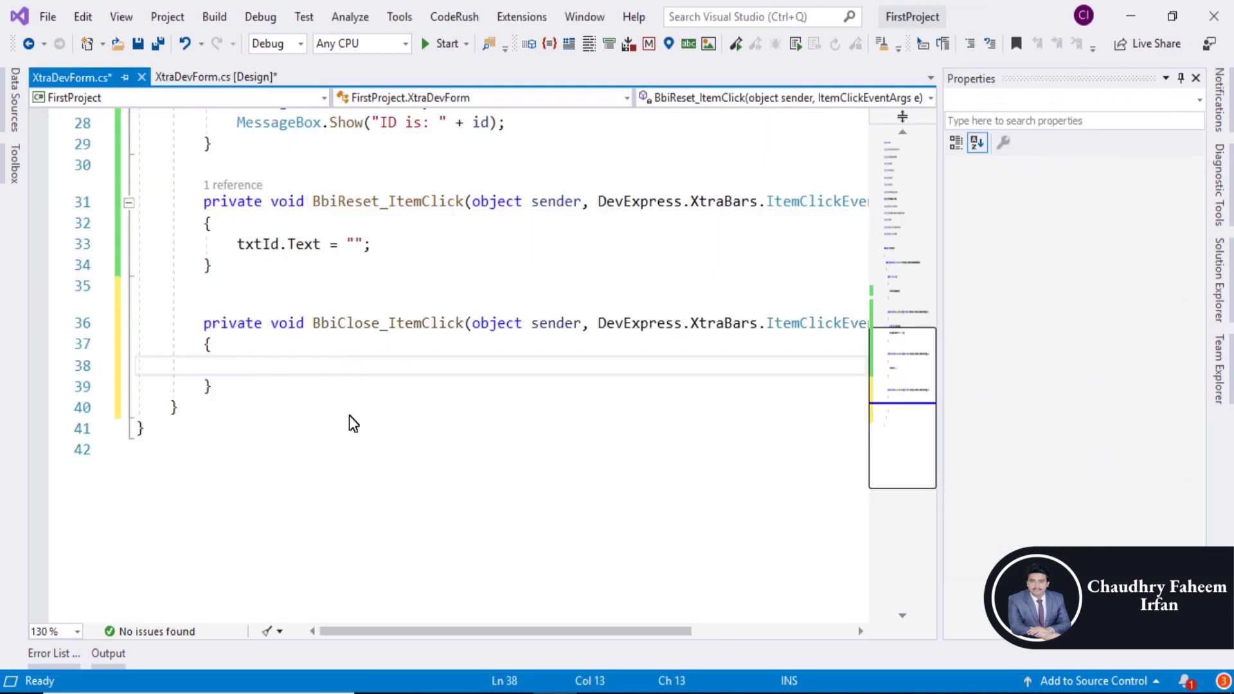
text(this)
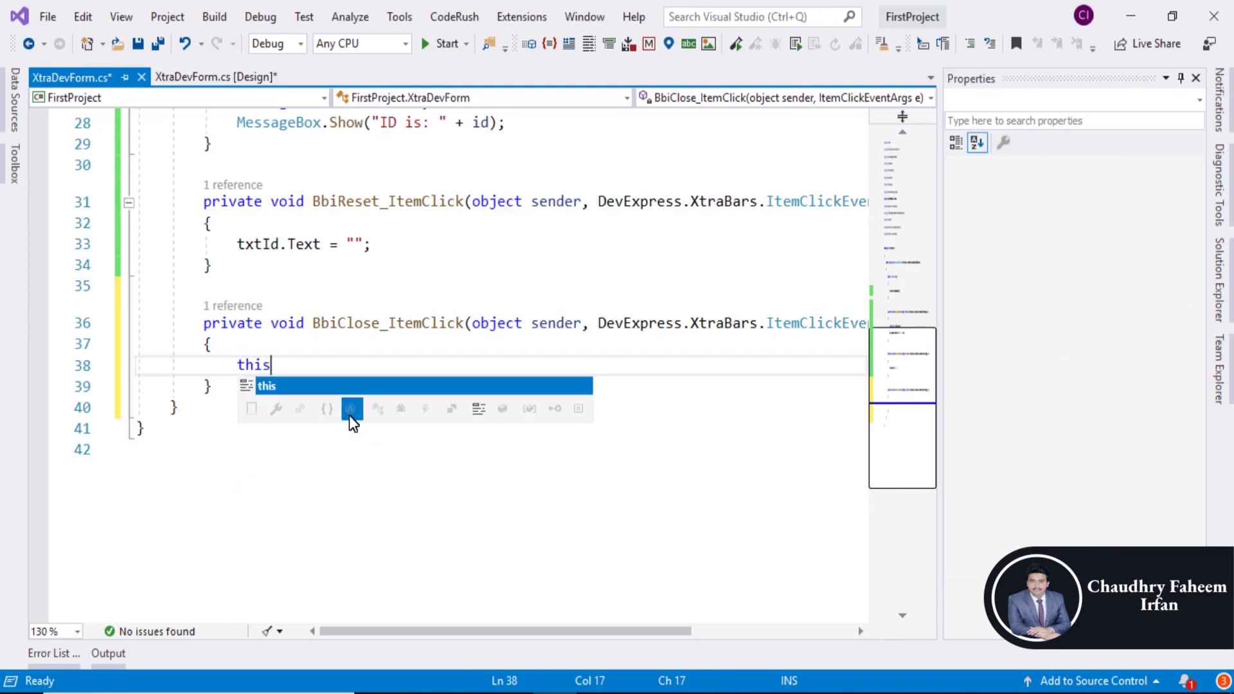
text(.close()
key(Right)
text(;)
key(ctrl+s)
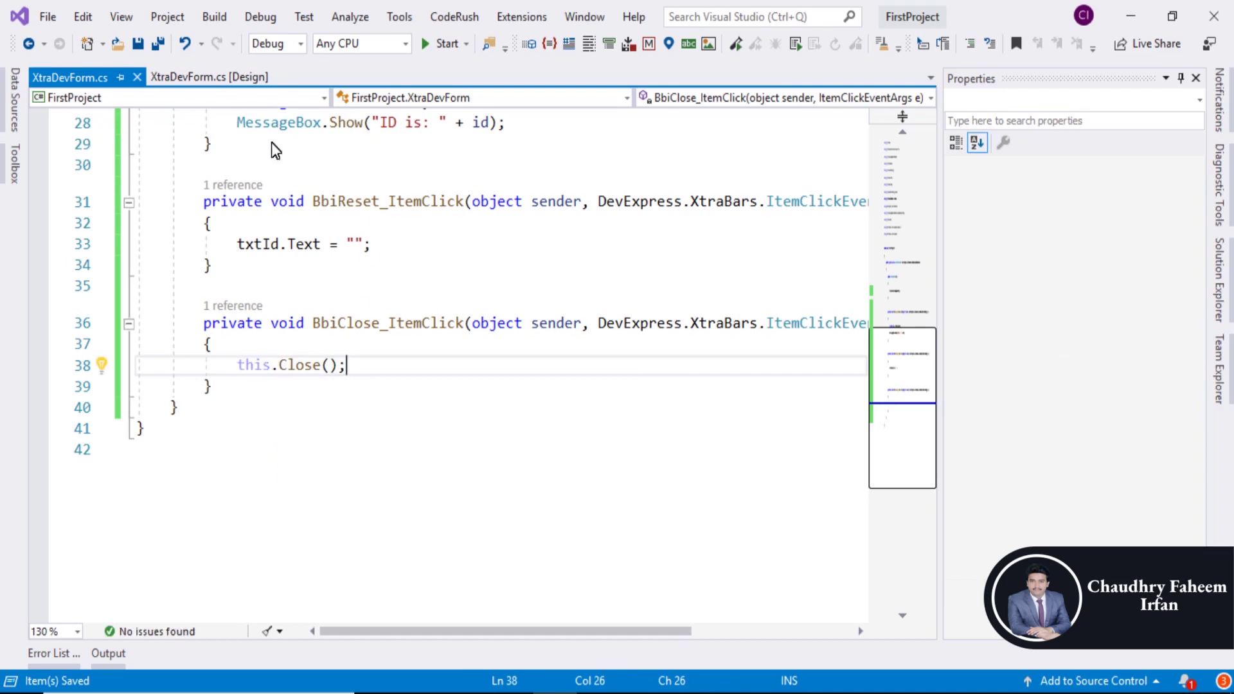
click(446, 44)
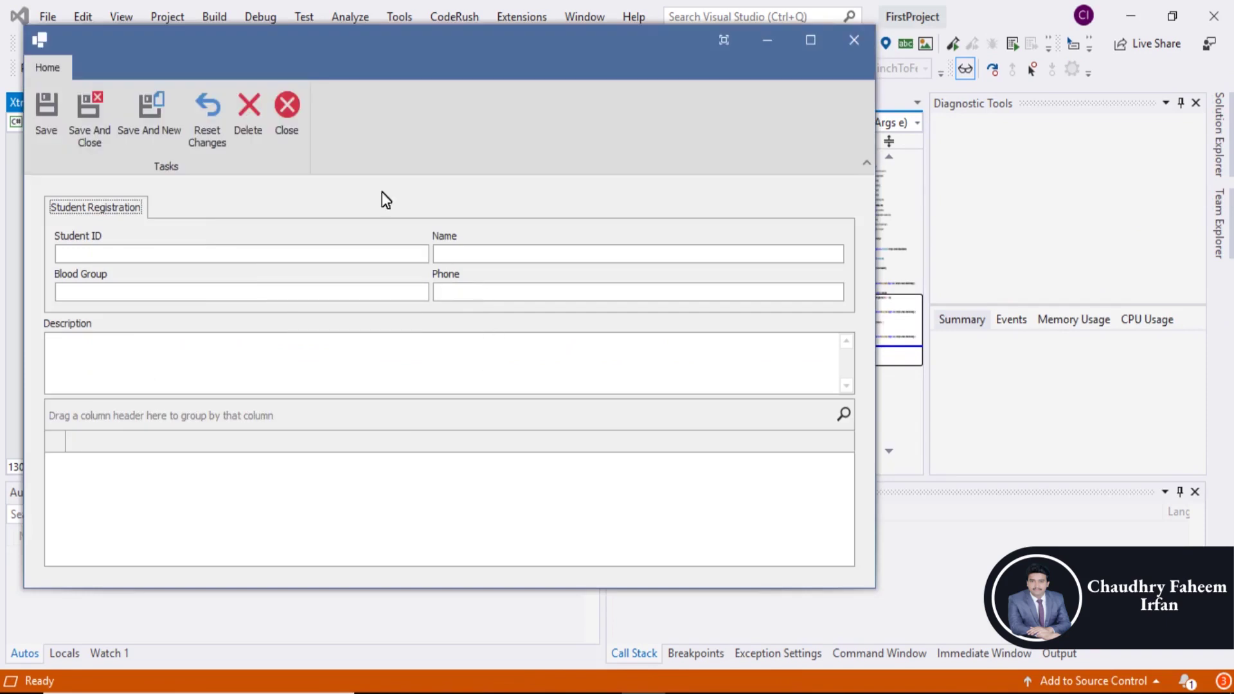
- Enter Student ID 32423, click Save to see 'ID is: 32423', and dismiss it
click(122, 253)
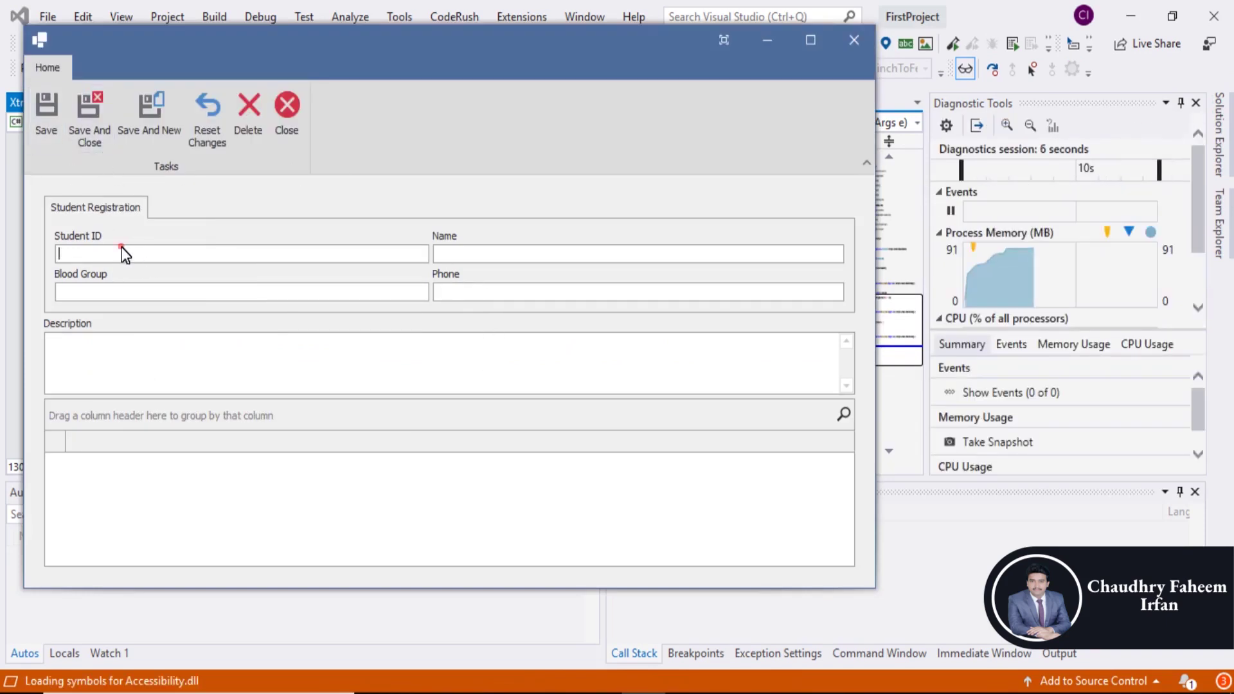
text(32423)
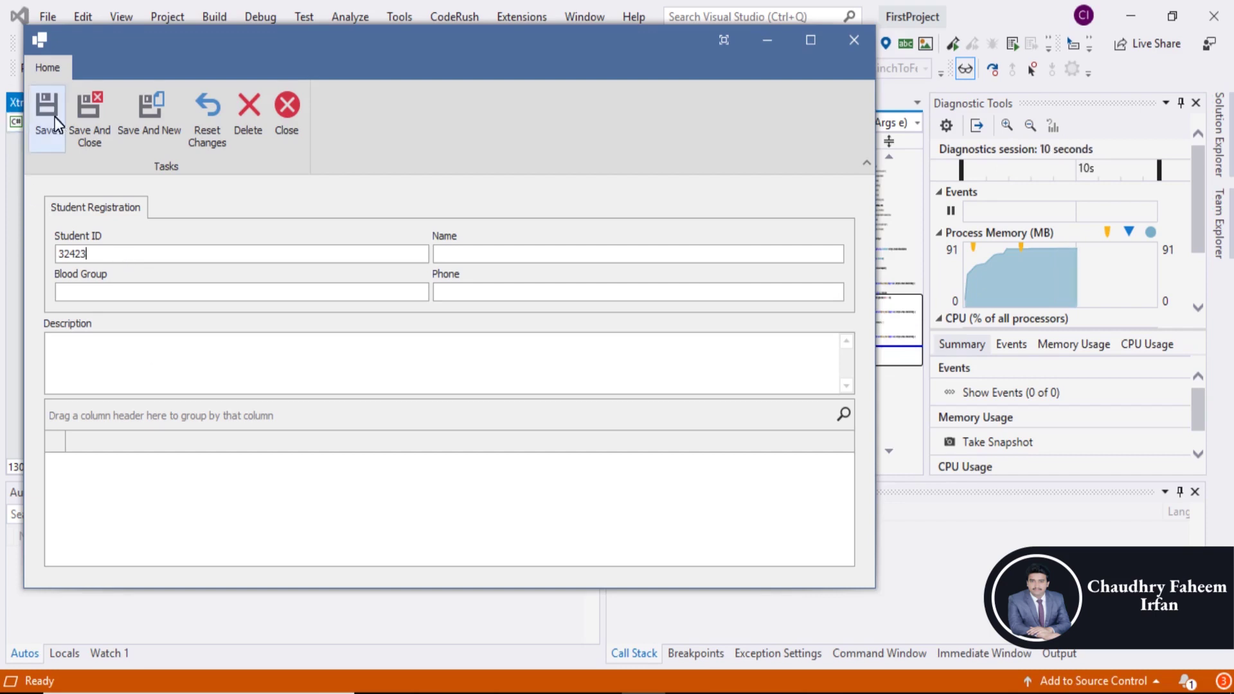
click(46, 114)
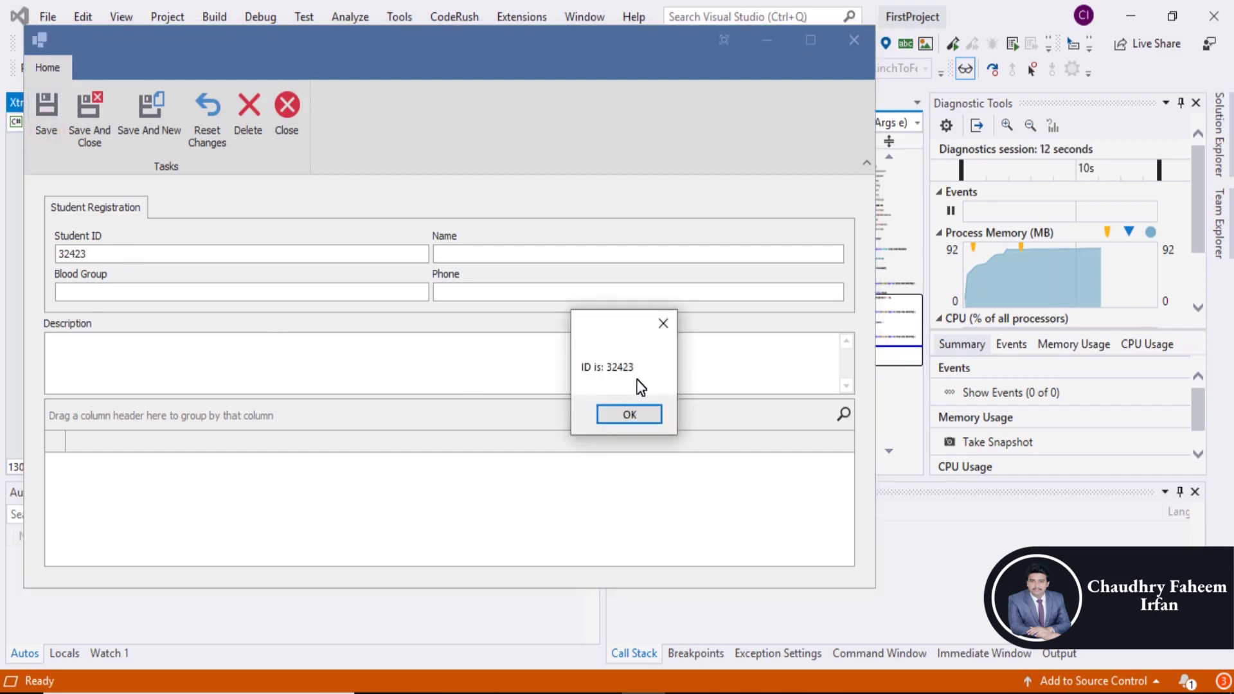
click(619, 417)
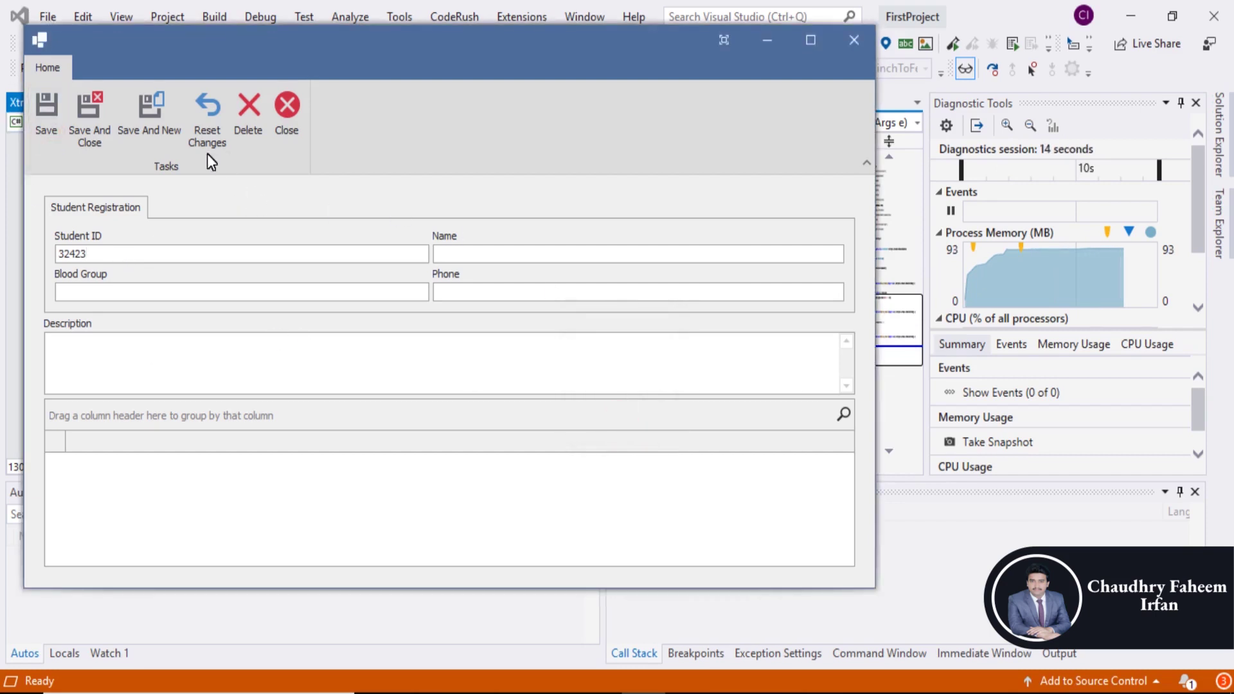
- Verify Reset Changes clears the ID and Close exits, then return to the designer
click(209, 120)
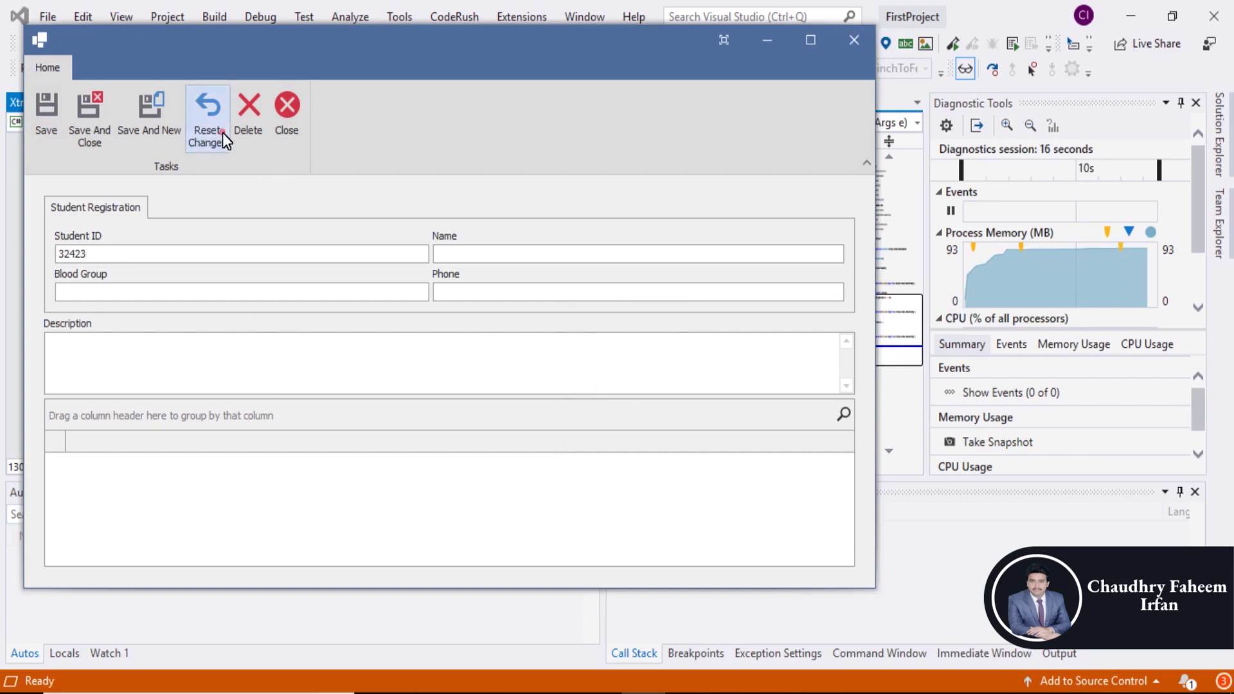
click(139, 255)
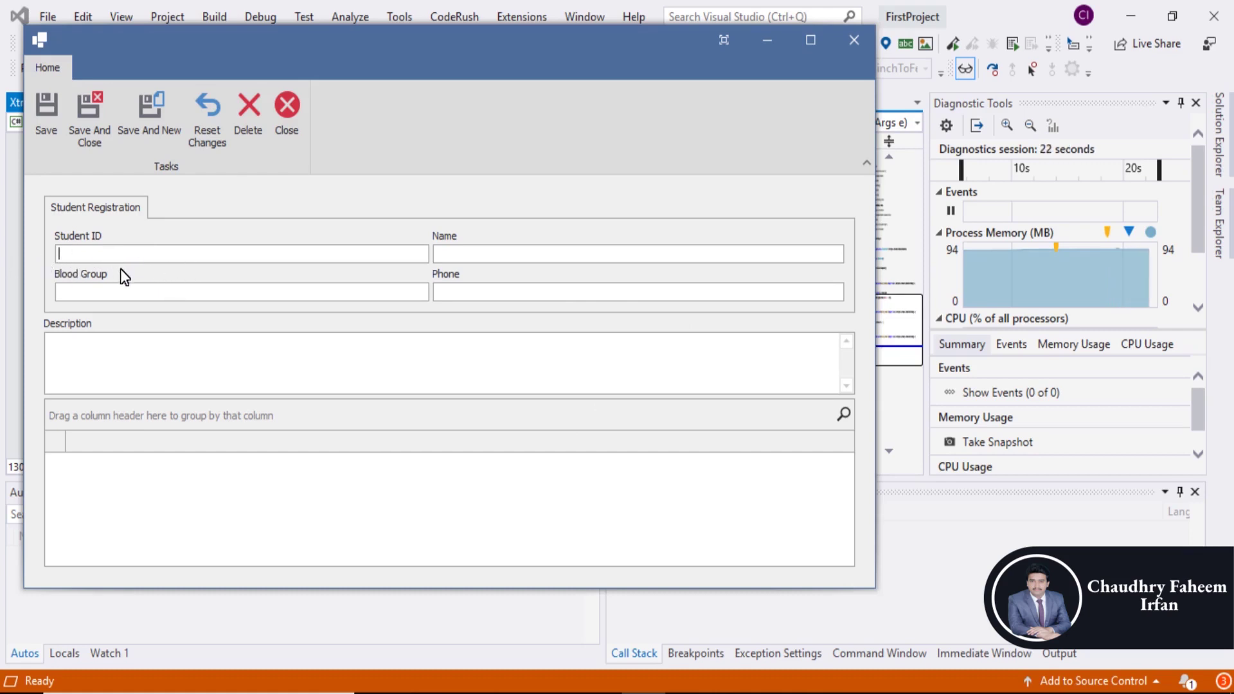
click(289, 118)
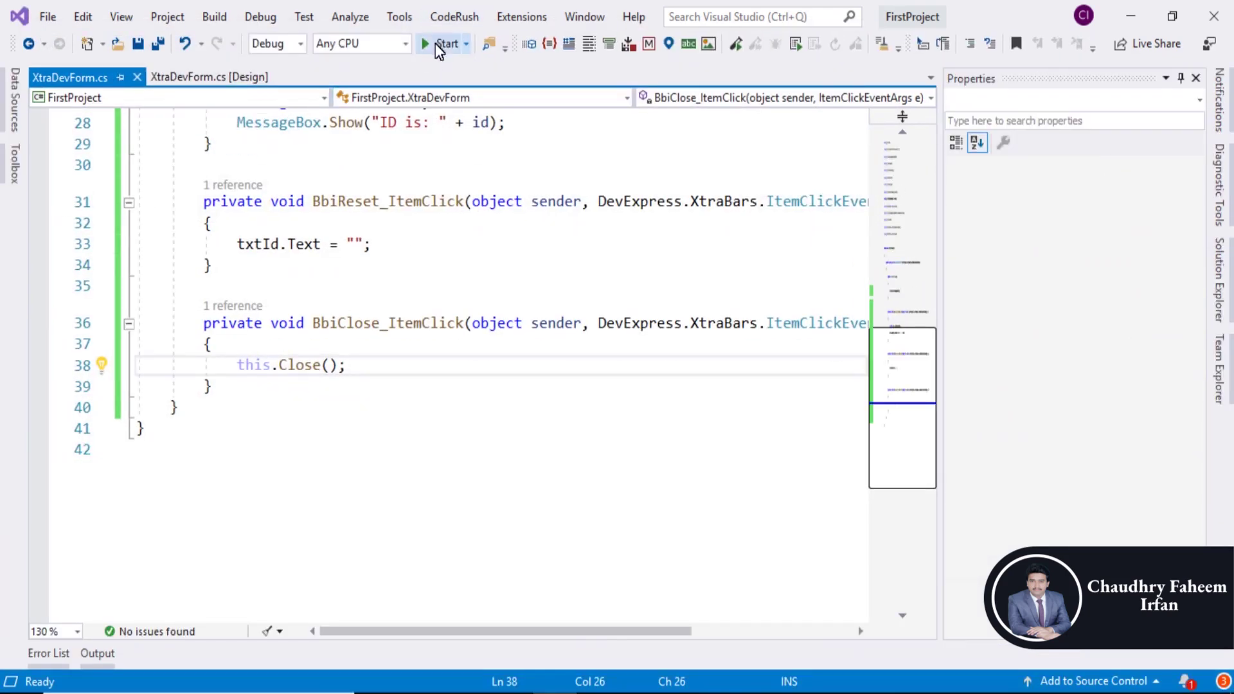
click(247, 77)
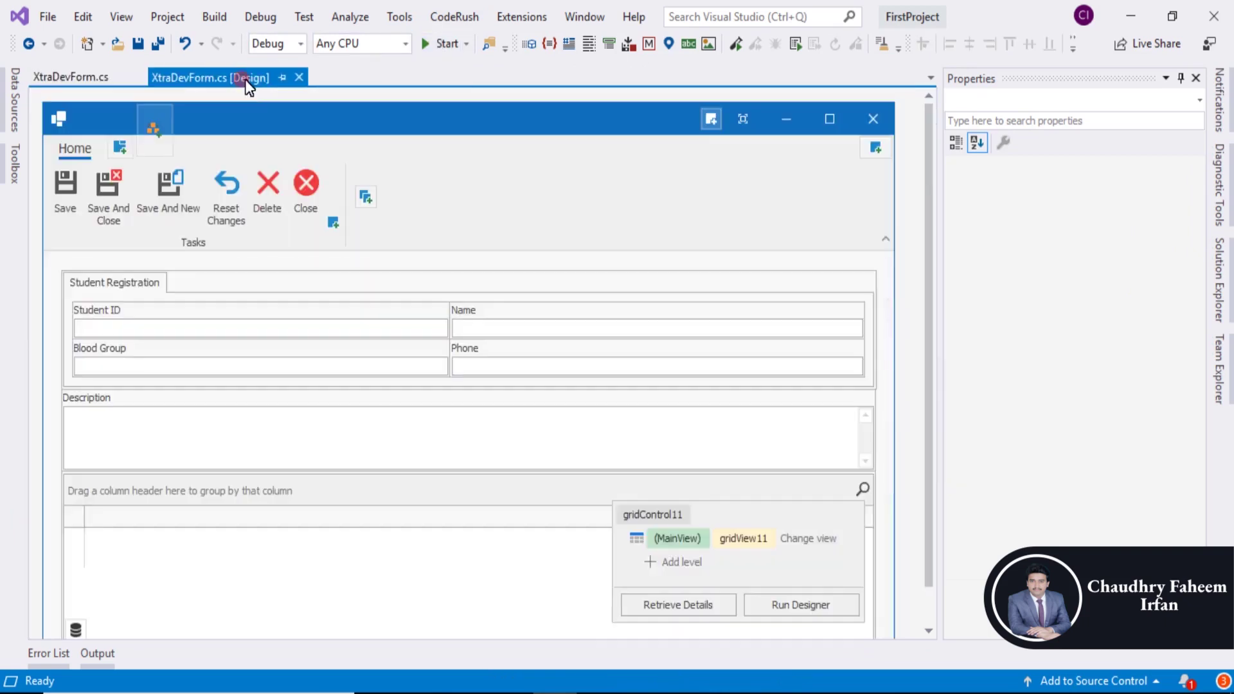